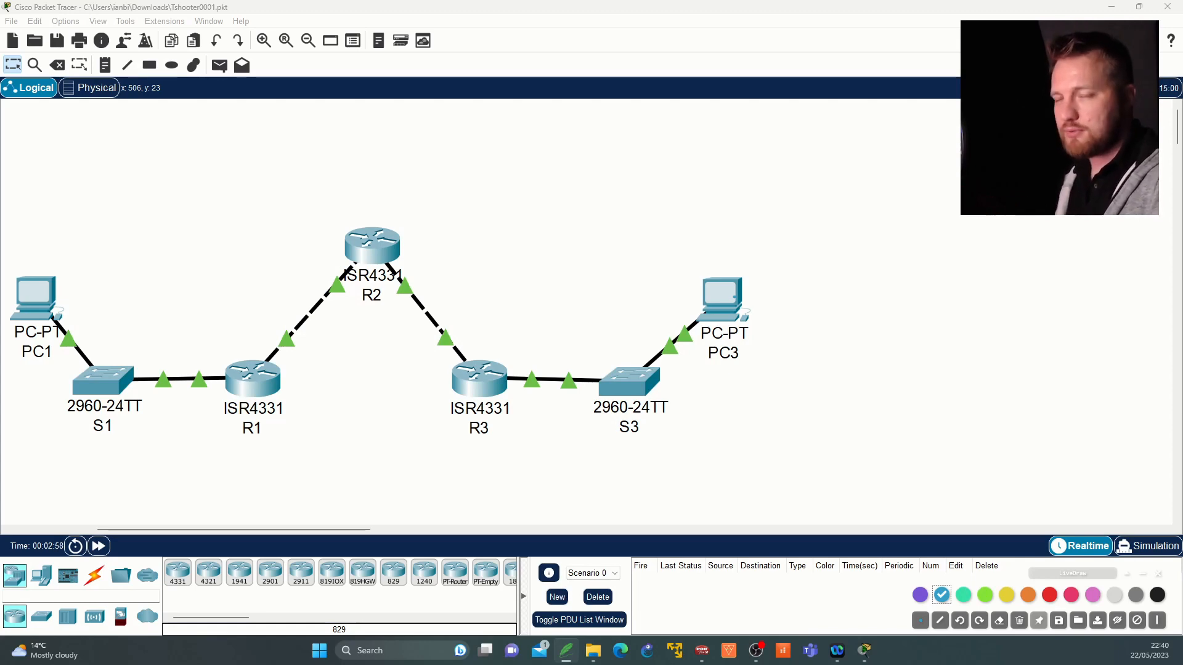
Step: Circle PC1, S1 and R1's LAN side in blue and handwrite the network label 192.168.10.0/24 above them
mouse_move(21, 286)
mouse_down()
mouse_move(104, 263)
mouse_move(249, 339)
mouse_move(165, 440)
mouse_move(20, 383)
mouse_move(2, 294)
mouse_move(28, 271)
mouse_up()
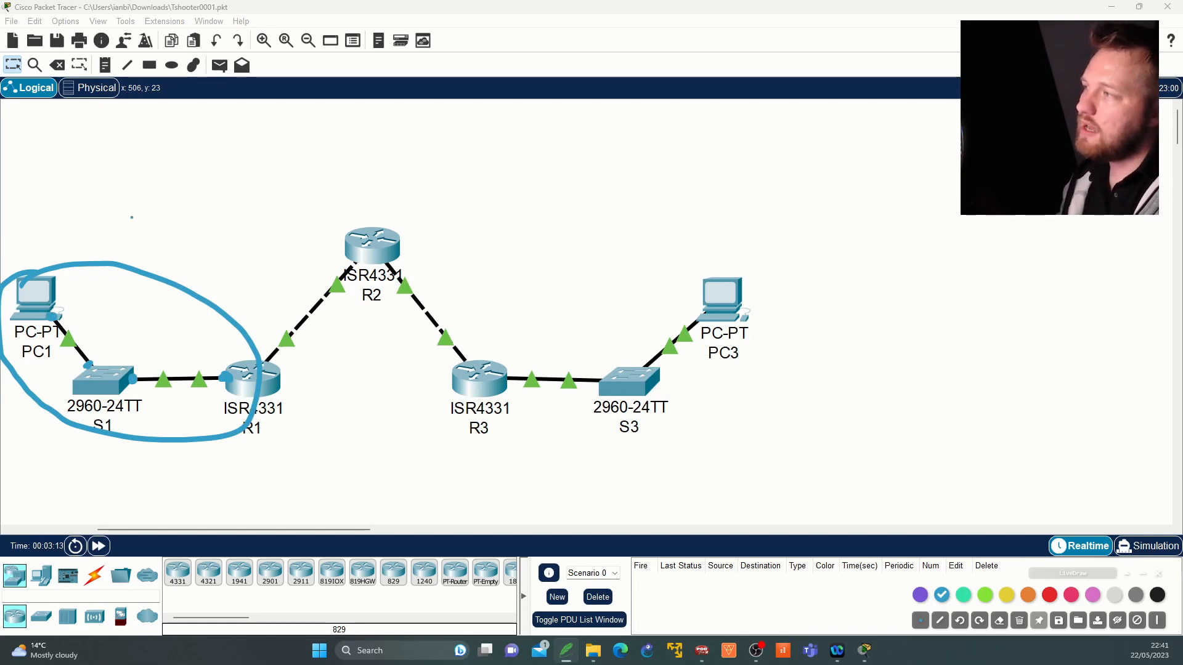
mouse_move(78, 198)
mouse_down()
mouse_move(85, 212)
mouse_move(135, 189)
mouse_up()
click(129, 176)
mouse_move(153, 170)
mouse_down()
mouse_move(146, 185)
mouse_move(165, 163)
mouse_move(233, 151)
mouse_move(231, 137)
mouse_move(251, 147)
mouse_move(301, 118)
mouse_up()
click(185, 172)
click(222, 152)
drag(295, 109, 297, 126)
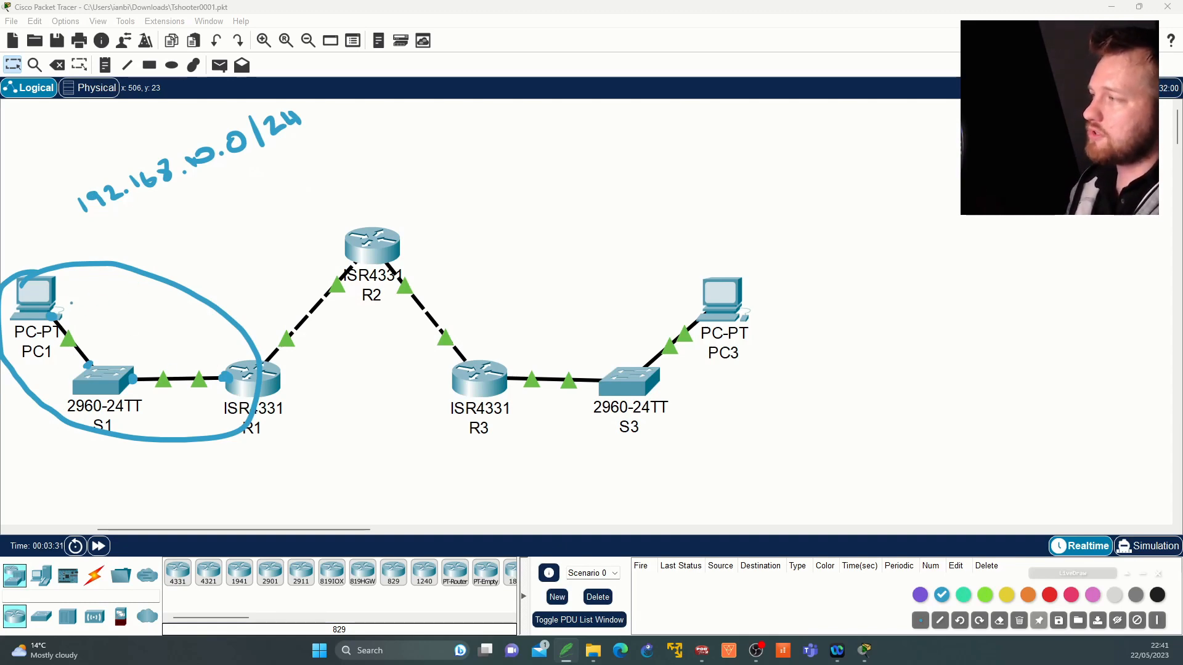
Step: Handwrite the blue host labels .2 beside PC1 and .1 beside R1's LAN interface
click(71, 303)
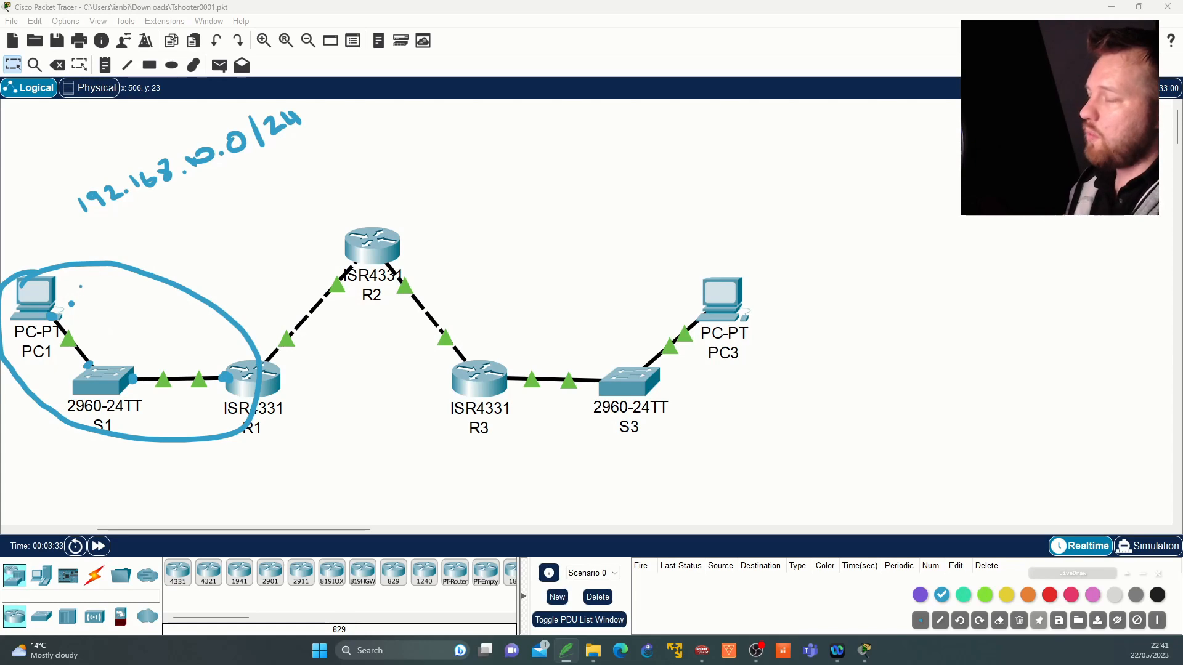
drag(75, 290, 100, 302)
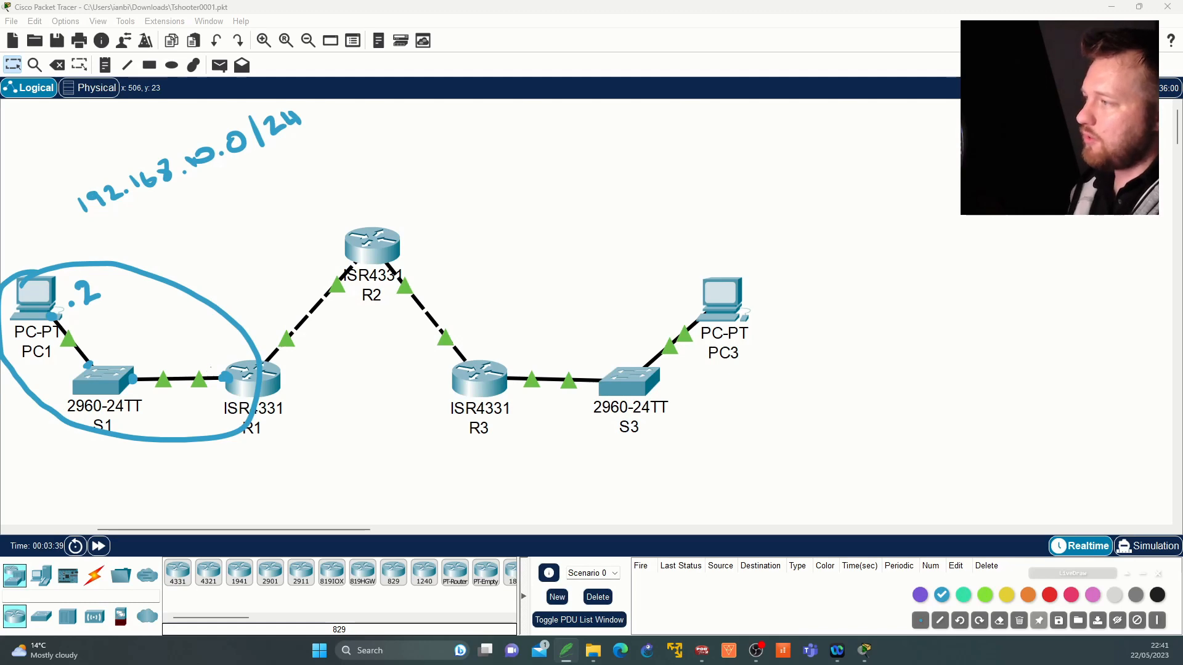
click(211, 367)
drag(216, 347, 225, 367)
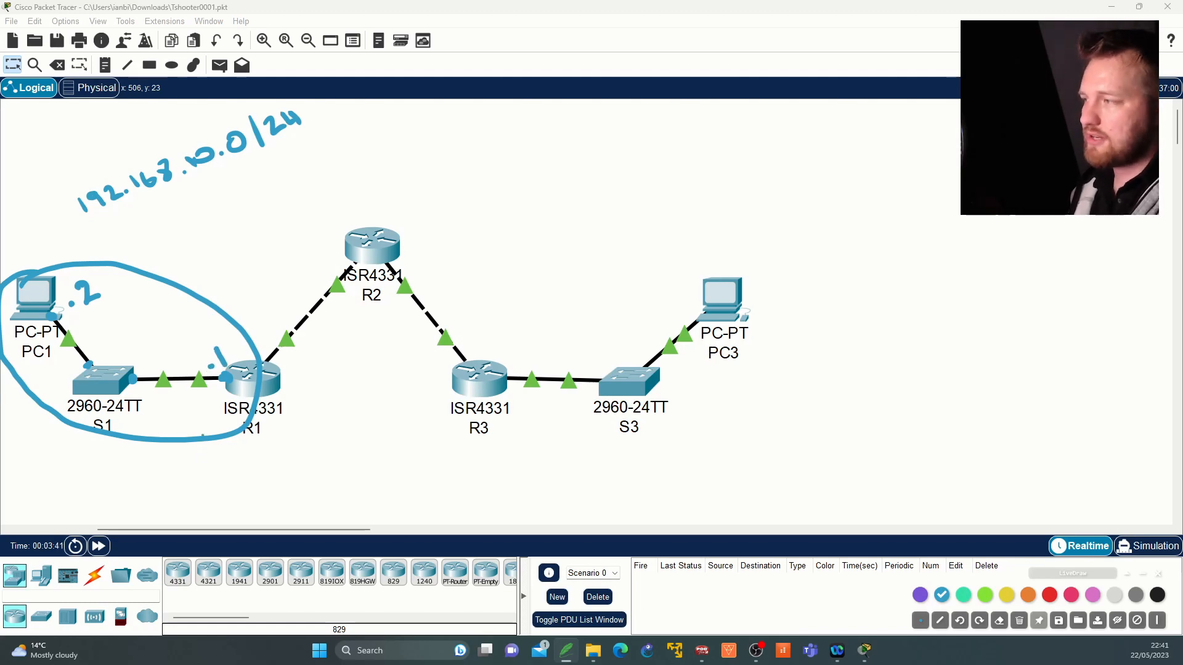
Step: Mark the R3–S3–PC3 network in green as 192.168.20.0, with host labels .3 at R3 and .1 at PC3
click(985, 594)
mouse_move(509, 357)
mouse_down()
mouse_move(572, 290)
mouse_move(712, 254)
mouse_move(748, 362)
mouse_move(618, 433)
mouse_move(510, 399)
mouse_move(529, 361)
mouse_up()
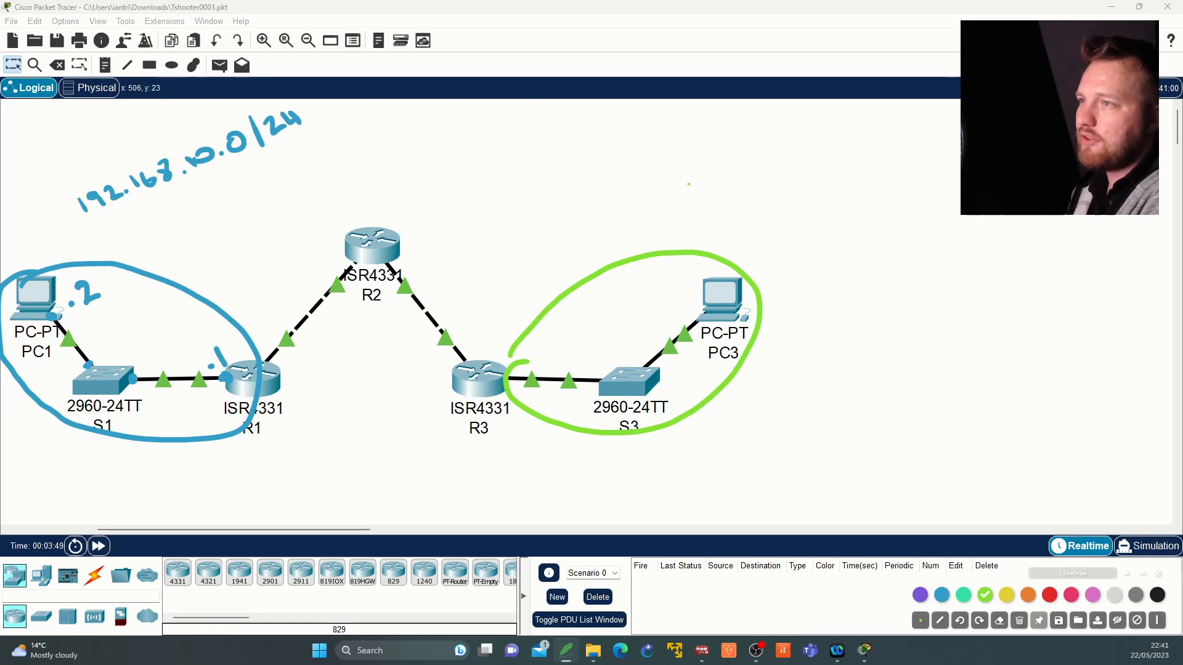
drag(720, 175, 726, 192)
mouse_move(743, 172)
mouse_down()
mouse_move(747, 191)
mouse_move(830, 150)
mouse_move(883, 155)
mouse_move(890, 135)
mouse_move(927, 127)
mouse_move(947, 143)
mouse_up()
click(783, 177)
click(849, 162)
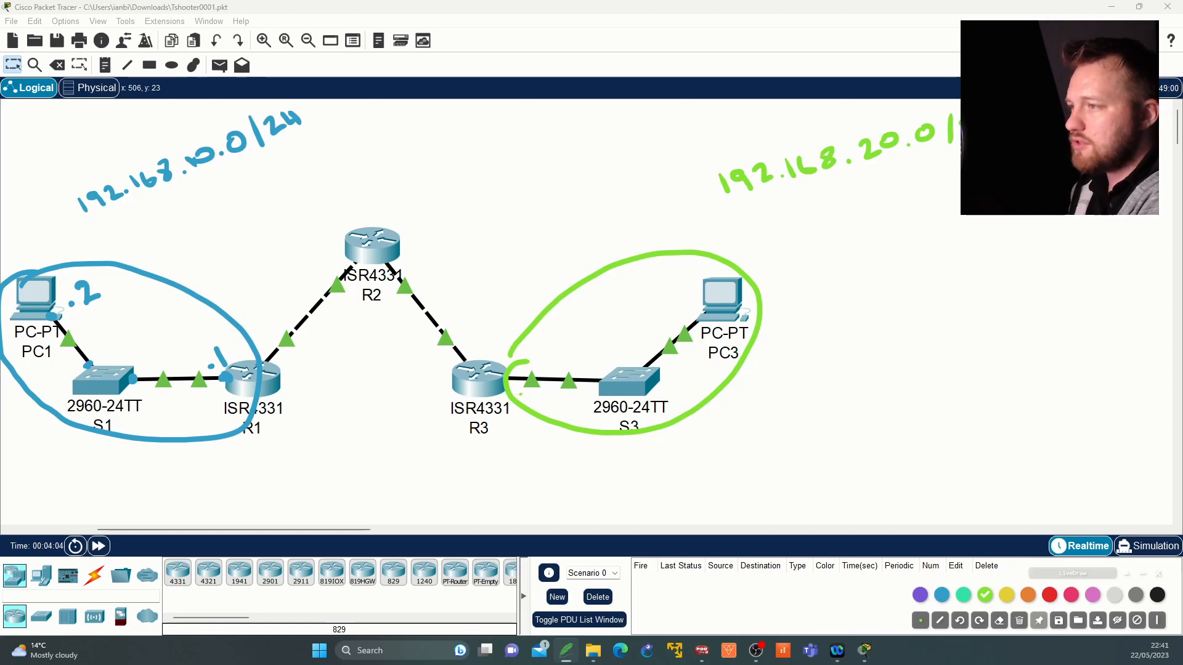
drag(528, 388, 534, 401)
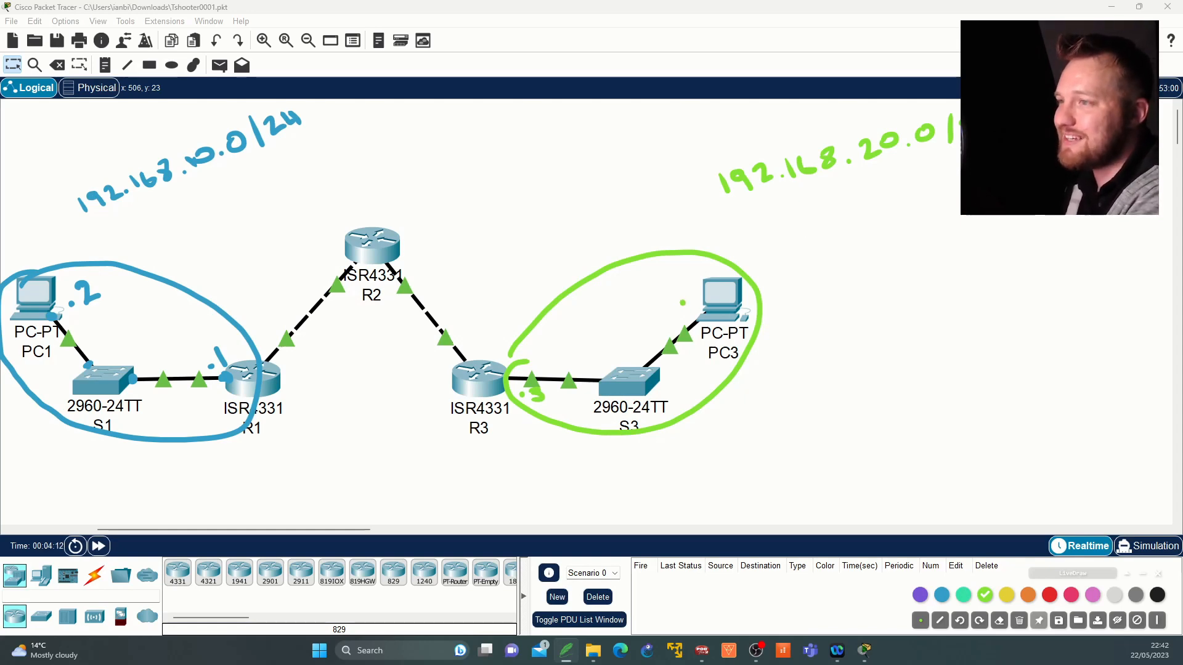
drag(694, 285, 693, 303)
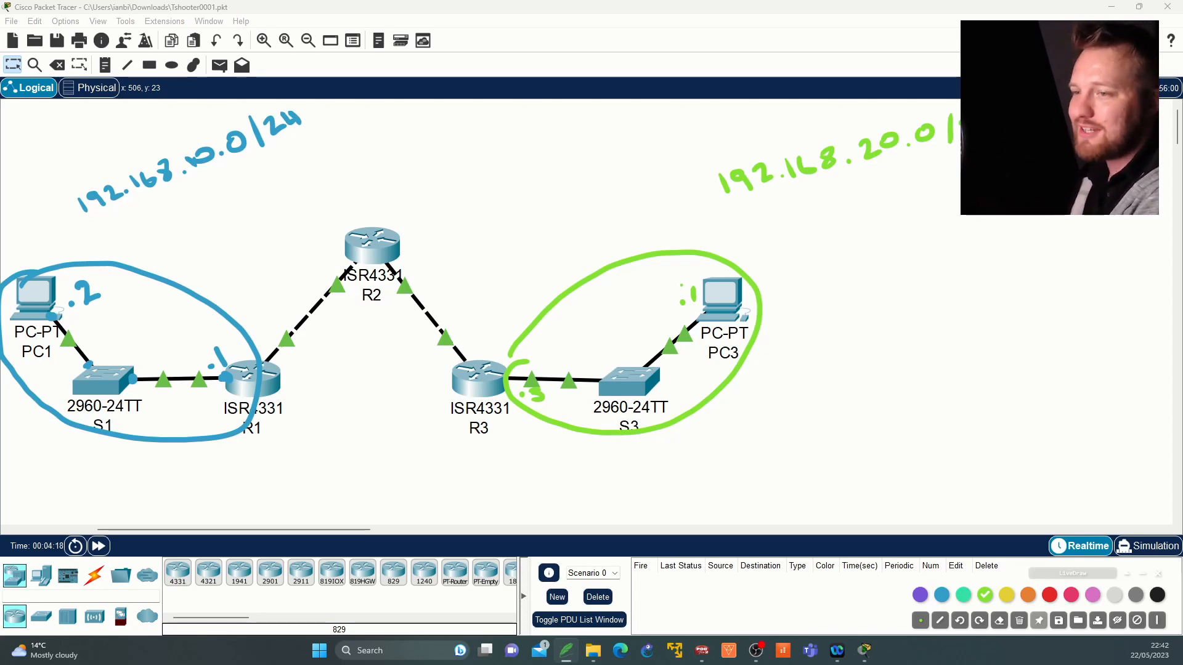
Step: Label the R1–R2 link 10.1.2.0 in orange, with .1 at R1 and .2 at R2
click(1029, 596)
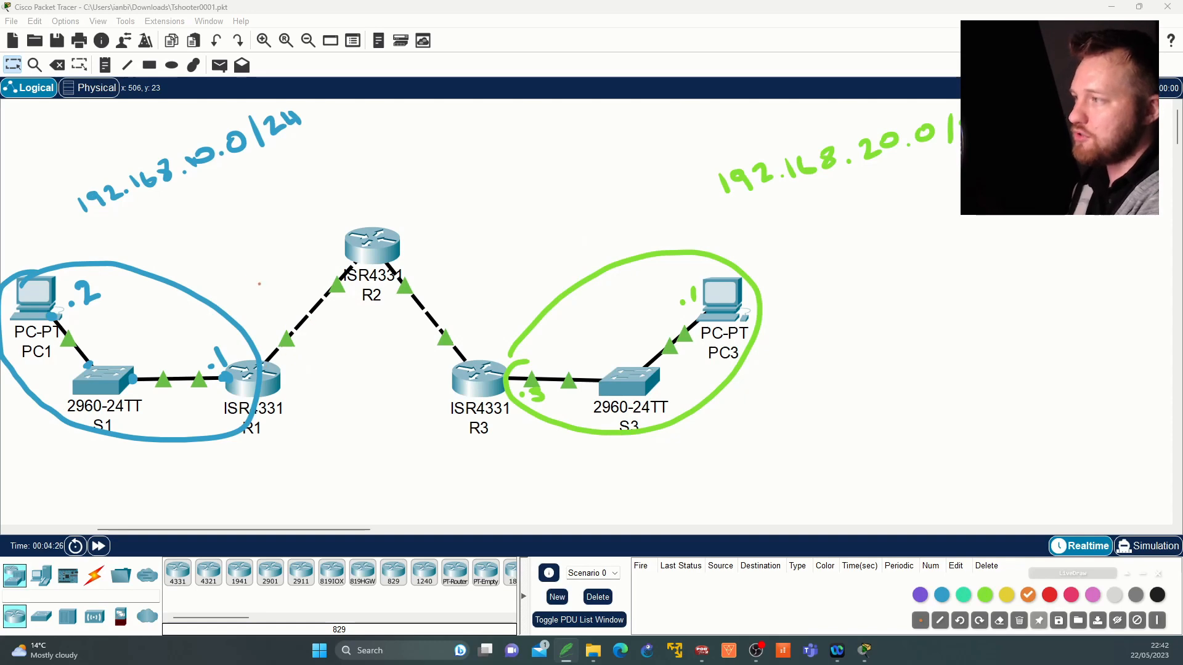
mouse_move(252, 254)
mouse_down()
mouse_move(263, 269)
mouse_move(290, 239)
mouse_move(305, 249)
mouse_up()
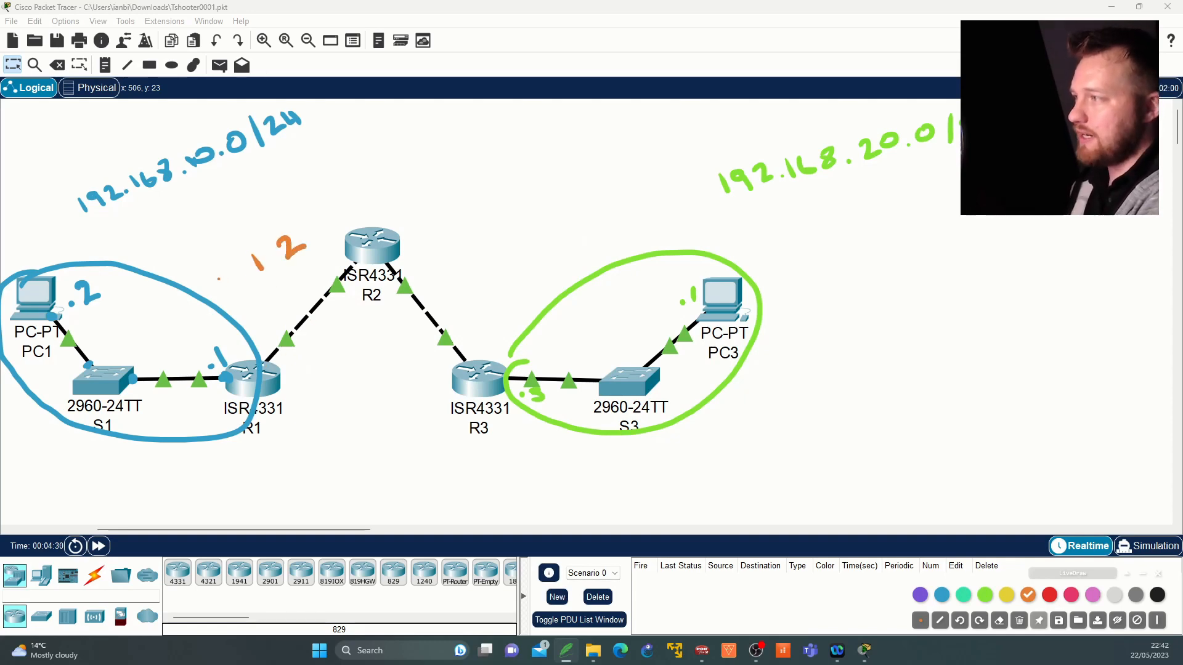
mouse_move(229, 275)
mouse_down()
mouse_move(220, 288)
mouse_move(242, 265)
mouse_up()
click(253, 274)
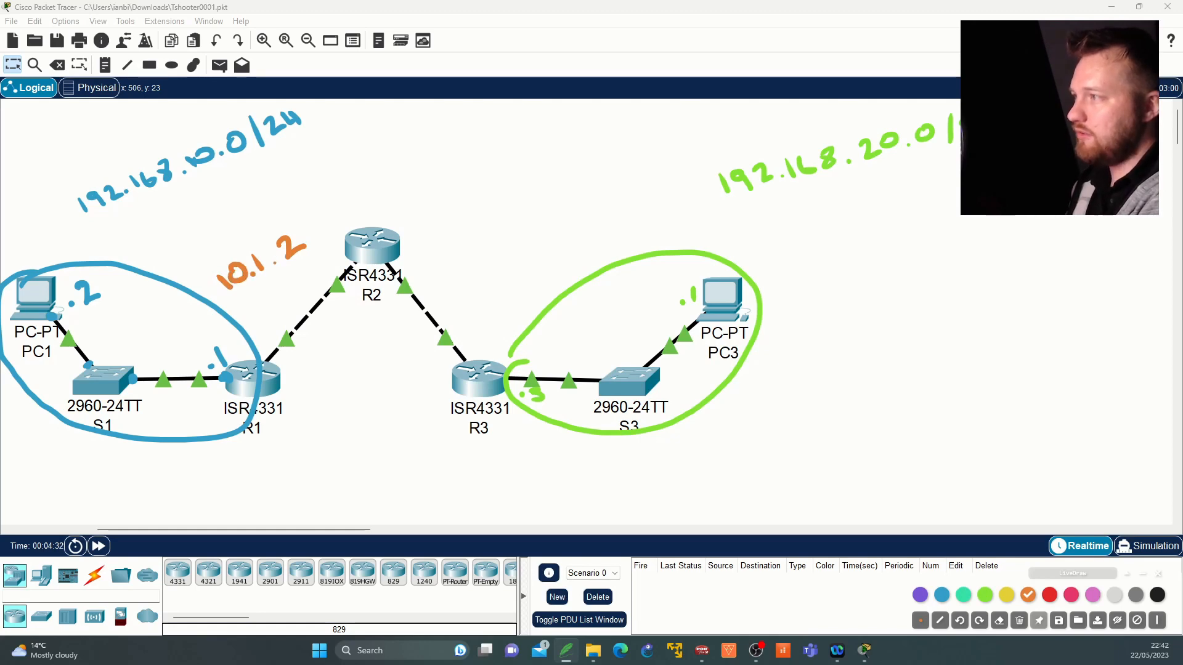
mouse_move(329, 218)
mouse_down()
mouse_move(318, 229)
mouse_move(328, 217)
mouse_up()
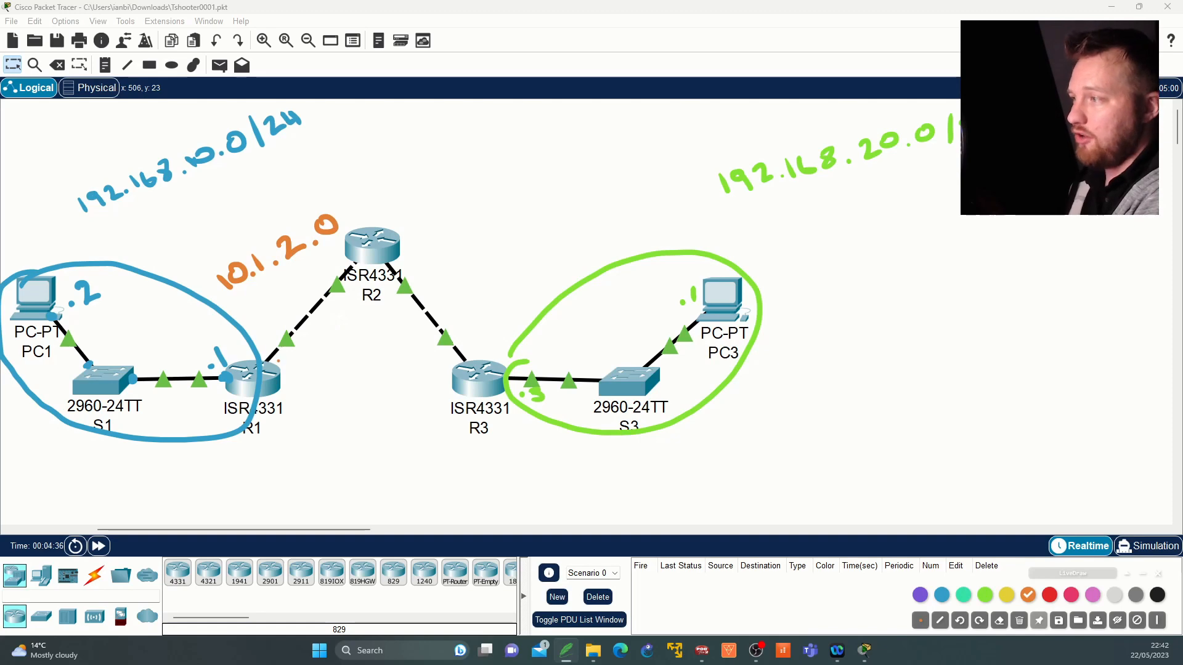
drag(294, 351, 290, 363)
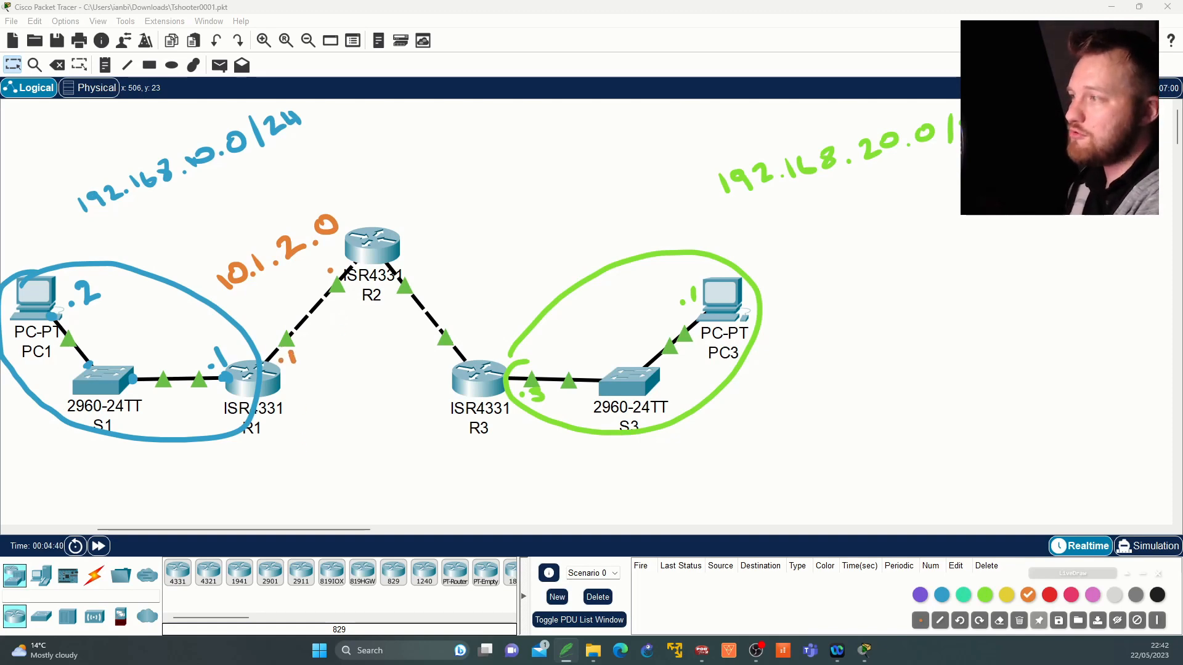
drag(337, 258, 351, 271)
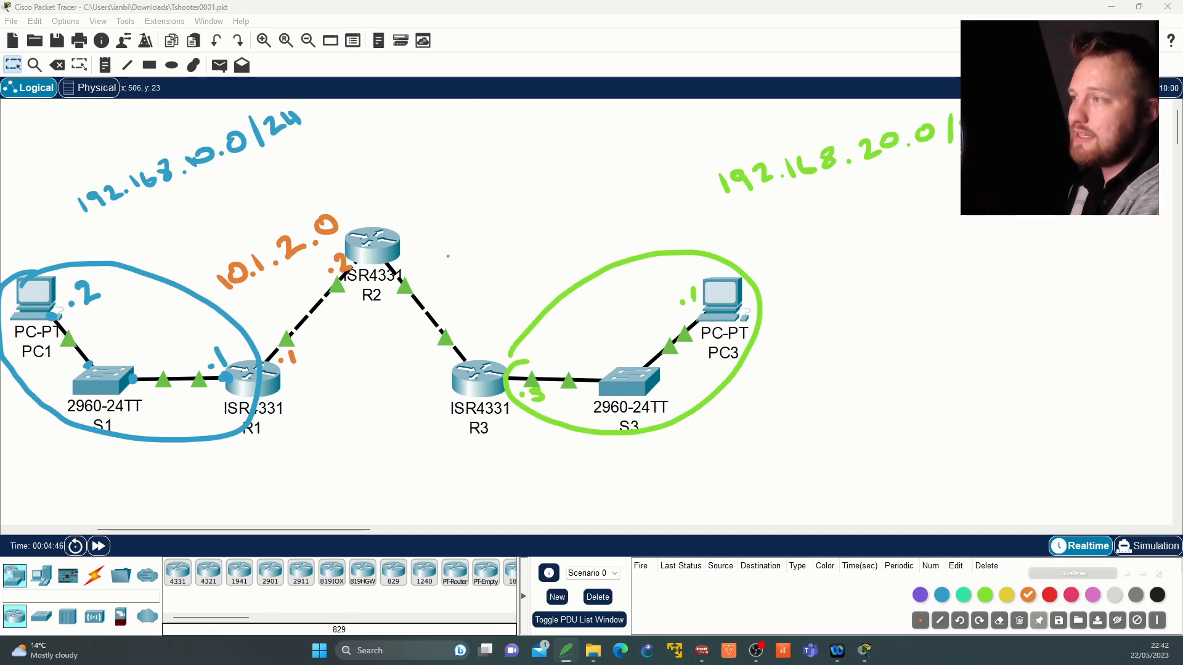
Step: Label the R2–R3 link 10.2.3.0 in orange, with .2 at R2 and .3 at R3
mouse_move(443, 265)
mouse_down()
mouse_move(466, 284)
mouse_move(491, 254)
mouse_move(491, 271)
mouse_move(424, 298)
mouse_move(441, 276)
mouse_up()
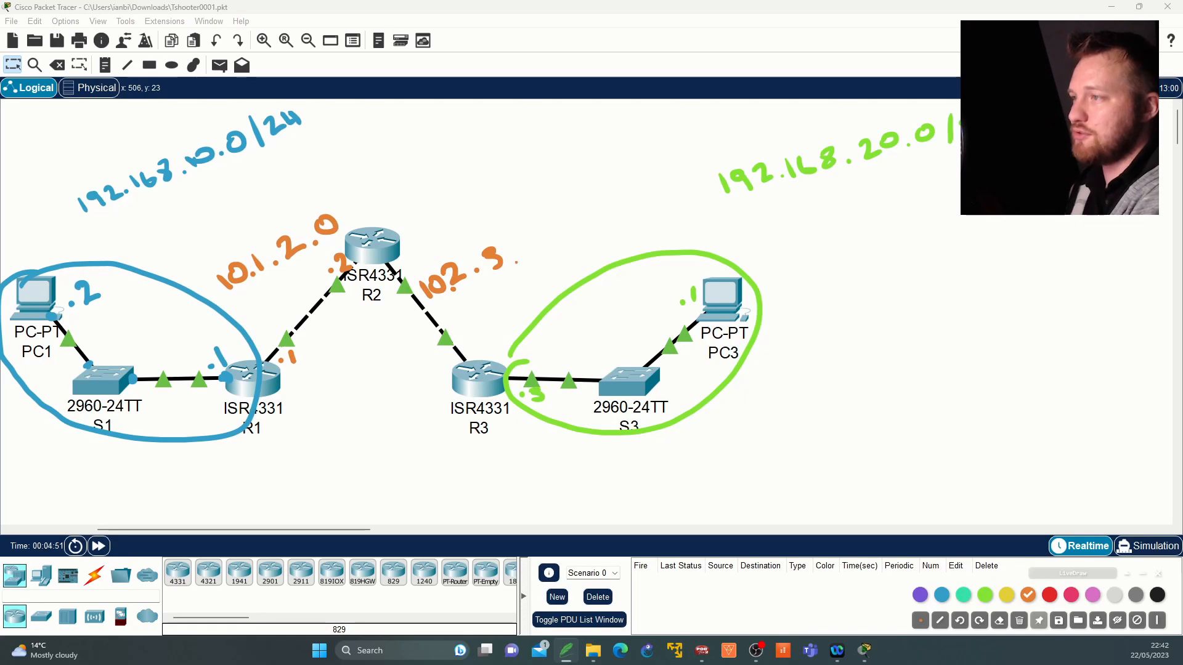
drag(531, 237, 530, 239)
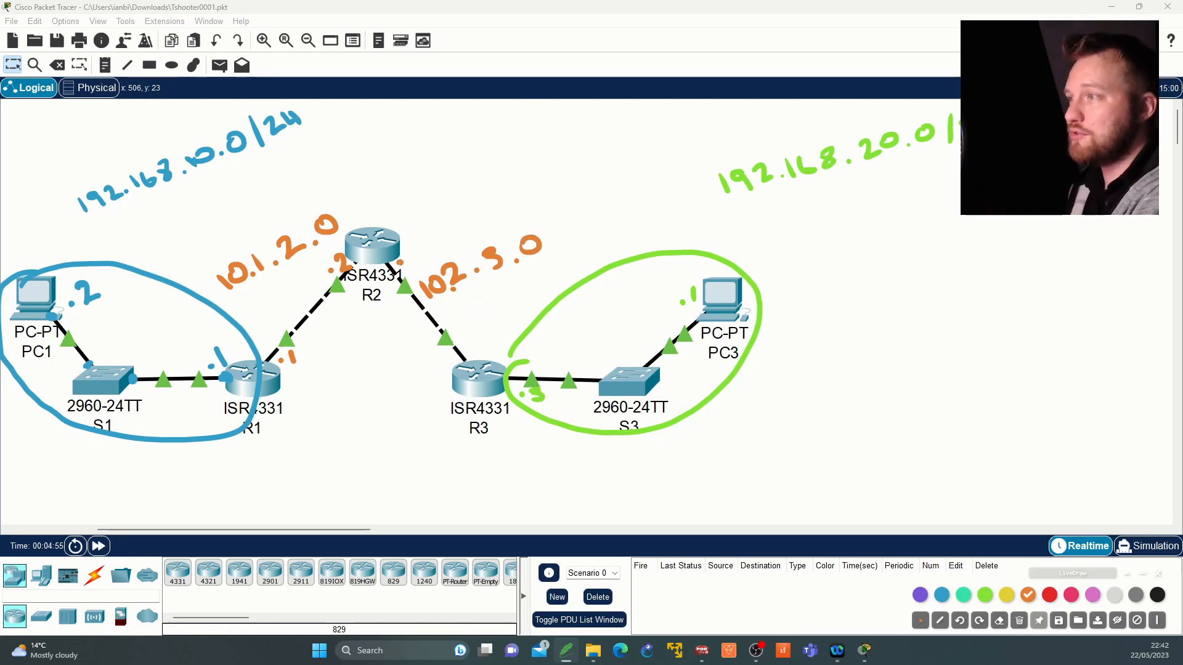
drag(406, 248, 422, 260)
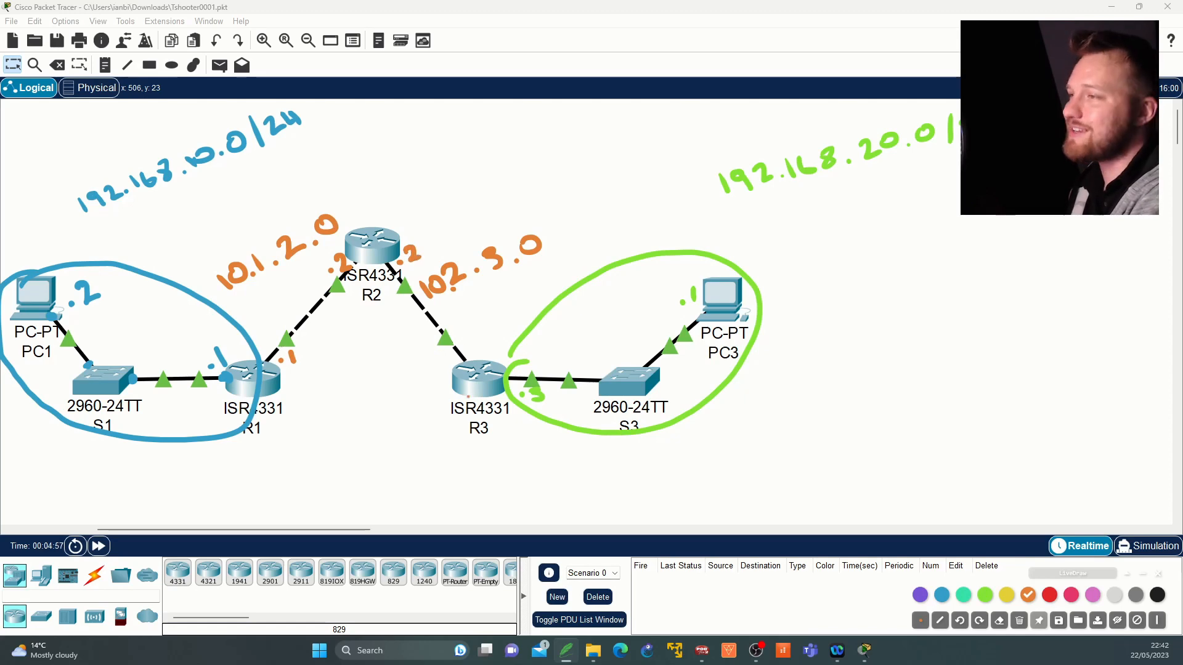
drag(475, 337, 474, 355)
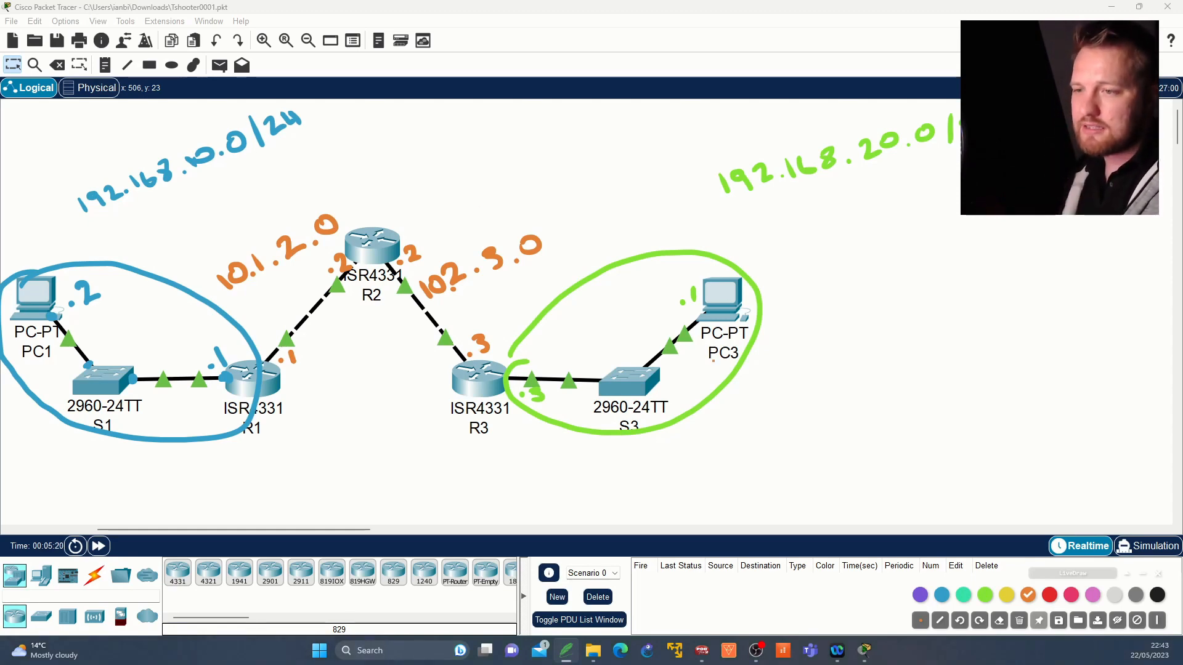
Step: Circle PC1 in red and draw a red arrow from it through R1, R2 and R3 to PC3
click(1049, 594)
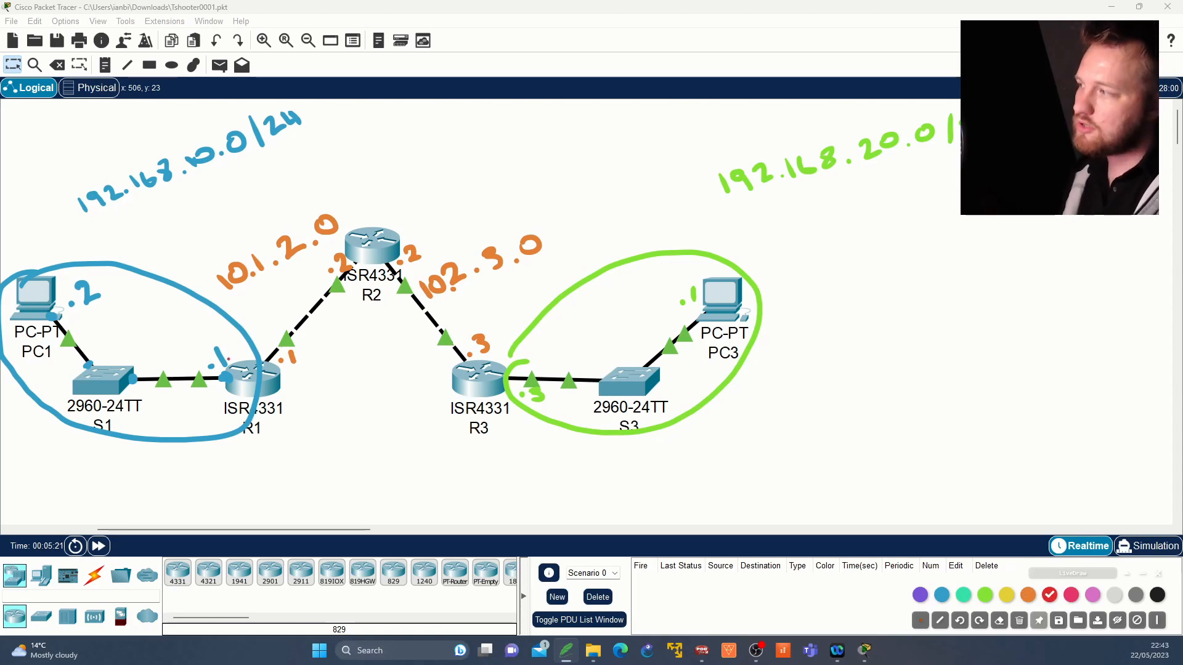
mouse_move(17, 302)
mouse_down()
mouse_move(4, 296)
mouse_move(67, 345)
mouse_move(5, 311)
mouse_up()
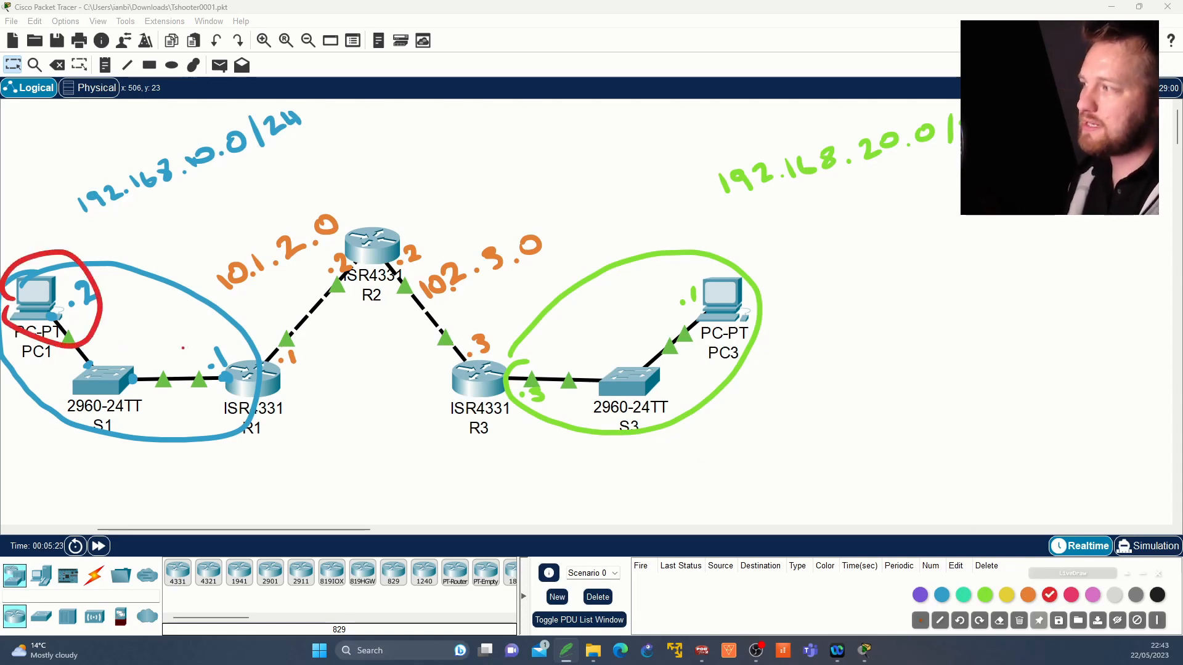
mouse_move(93, 331)
mouse_down()
mouse_move(127, 357)
mouse_move(250, 364)
mouse_move(317, 291)
mouse_move(390, 285)
mouse_move(466, 362)
mouse_move(598, 376)
mouse_move(671, 322)
mouse_move(653, 316)
mouse_move(669, 340)
mouse_up()
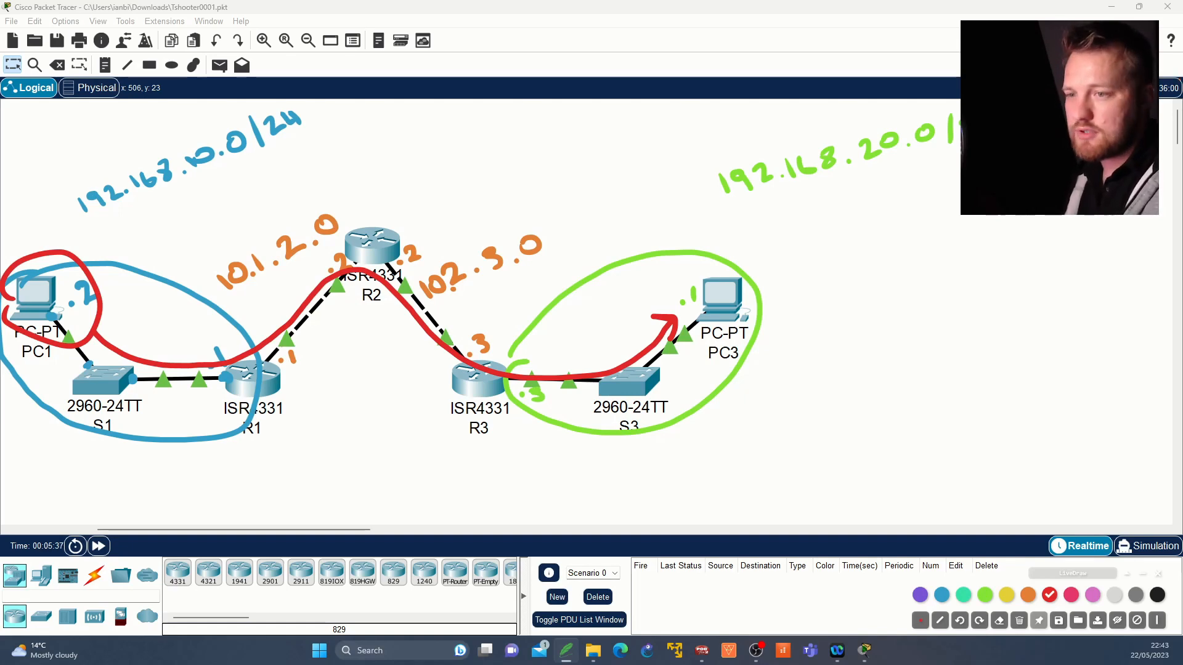
Step: Erase all the drawn annotations and close the drawing tool
click(1020, 623)
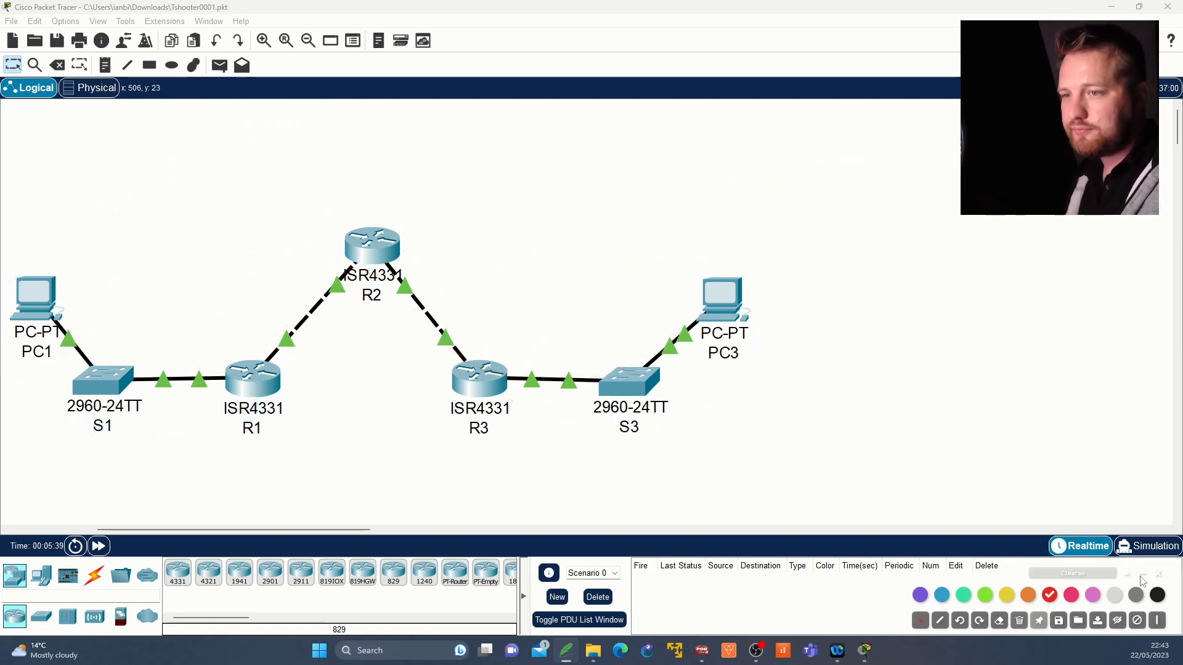
click(1157, 574)
Step: Open PC1's Command Prompt and widen its window
click(36, 301)
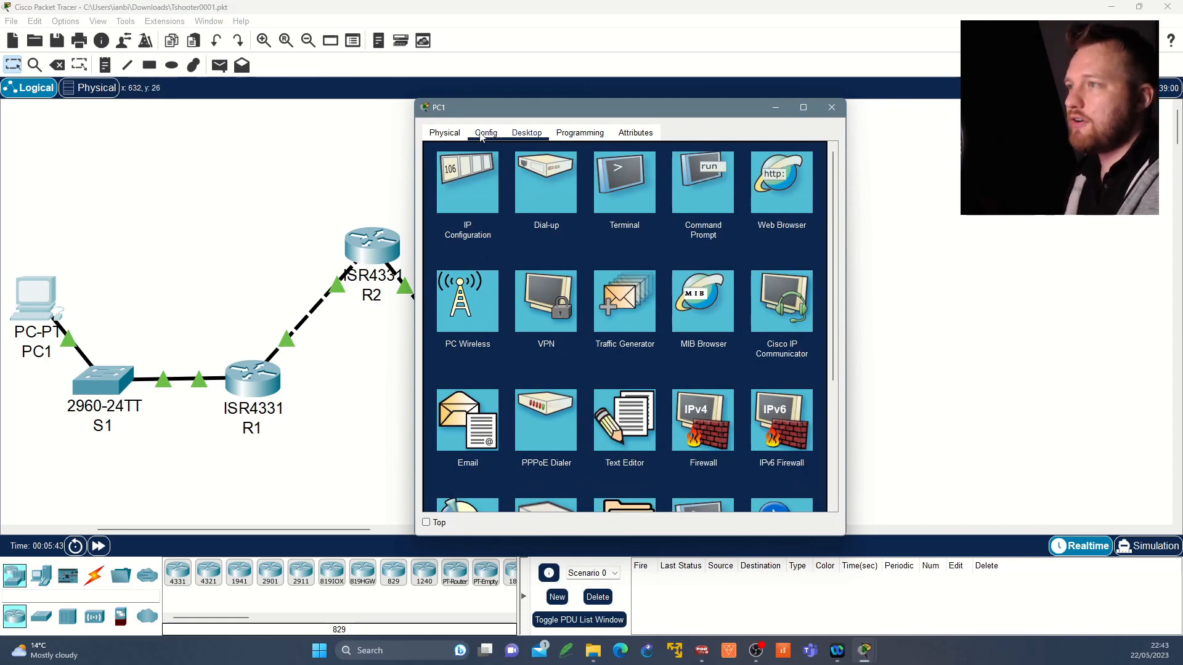
click(517, 139)
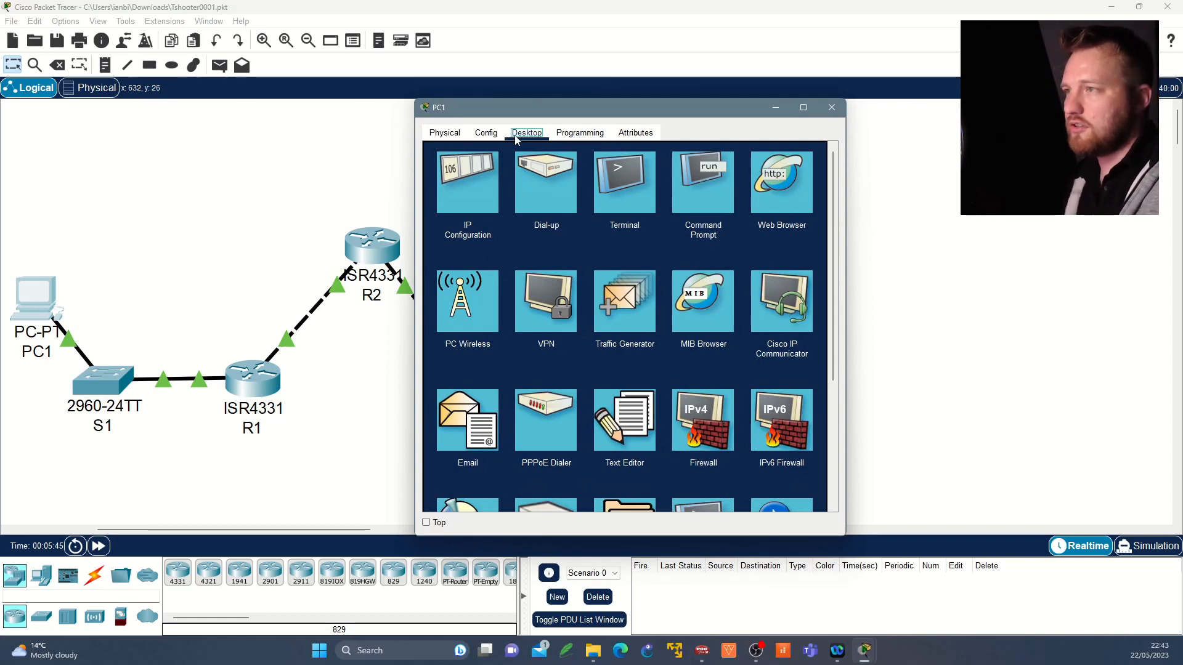
click(704, 182)
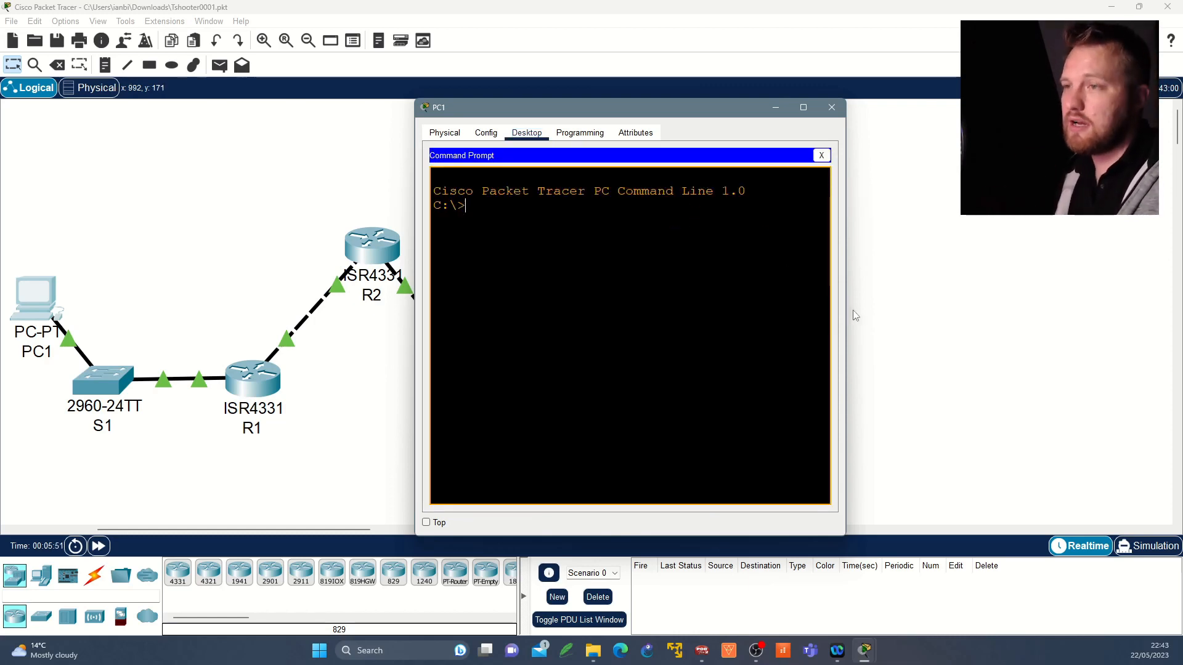
drag(846, 313, 916, 320)
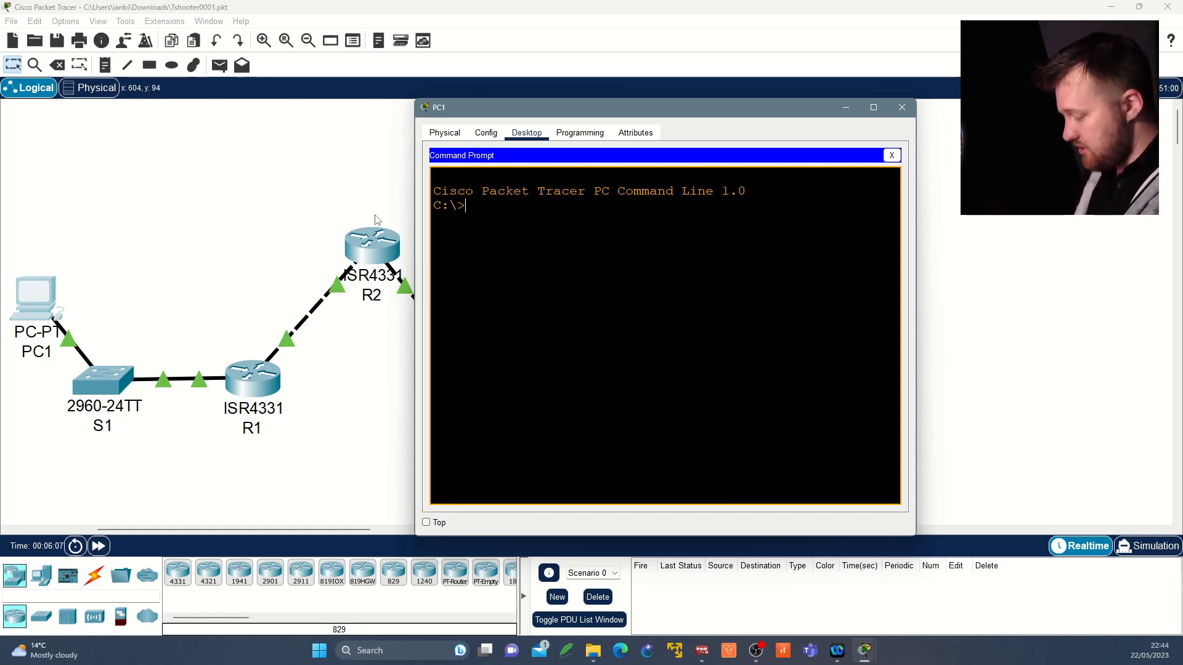
Step: Run ipconfig on PC1 and check its IPv4 address and default gateway
text(ipconfig)
key(Return)
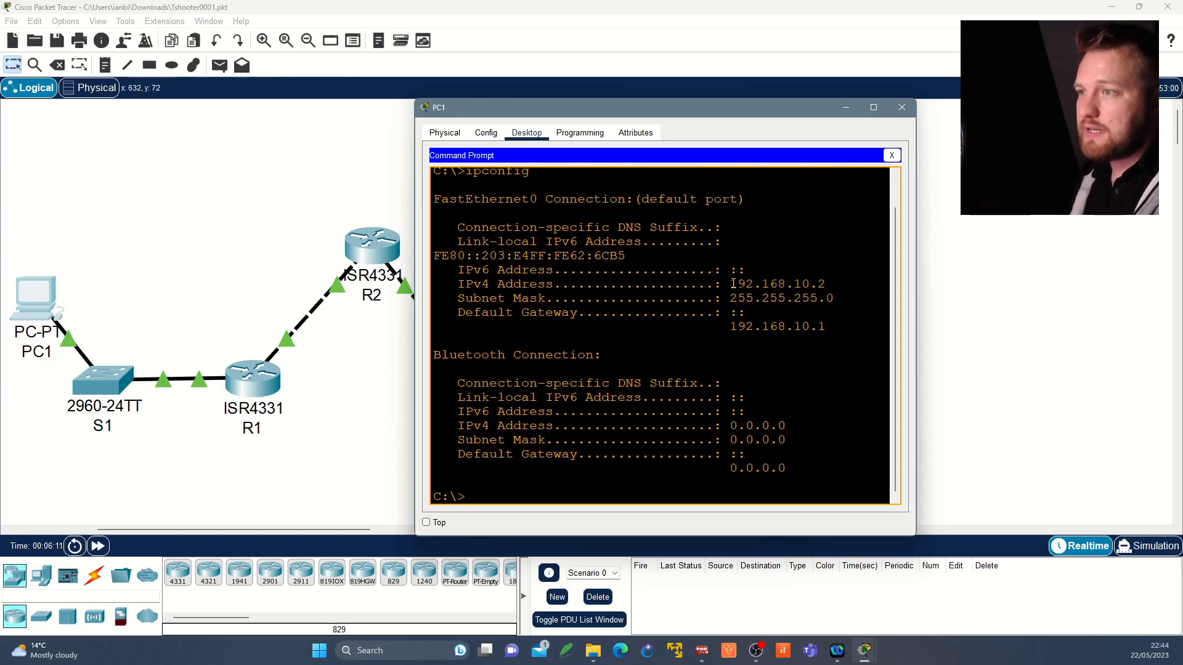
drag(730, 284, 828, 285)
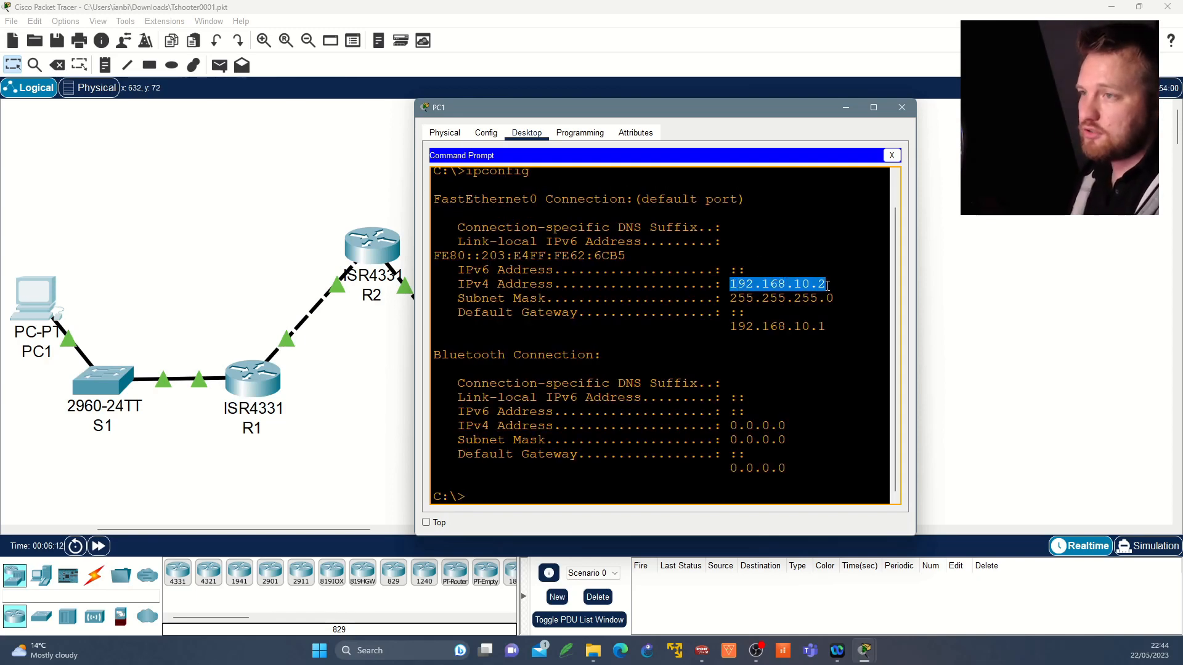
drag(730, 328, 826, 327)
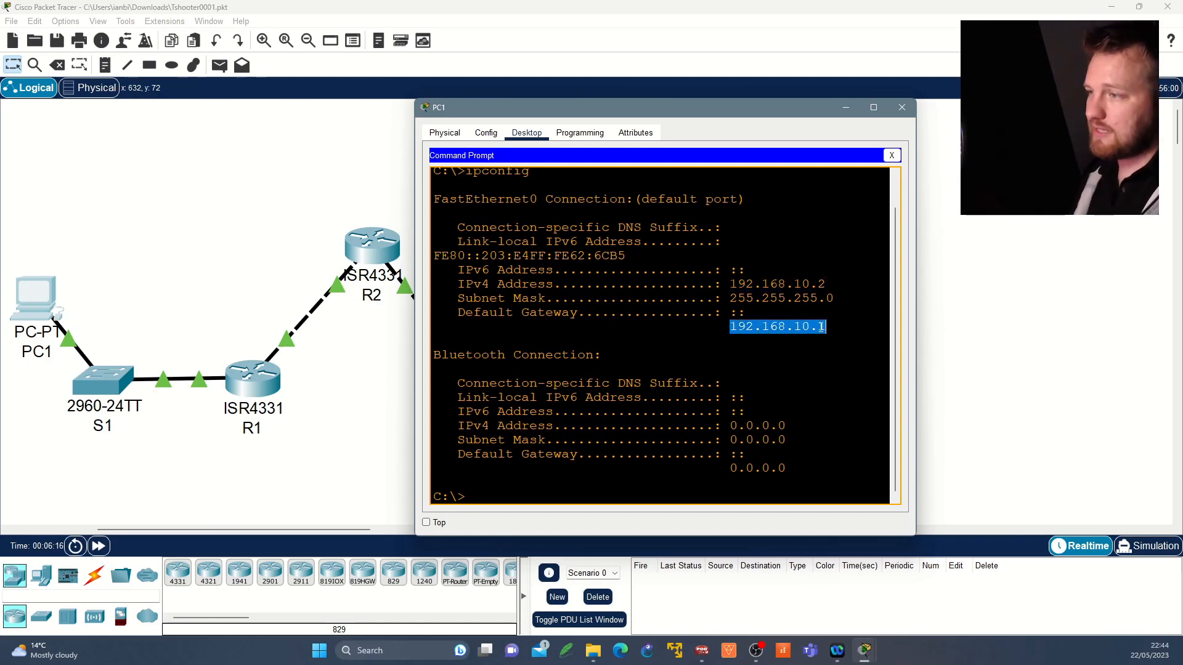
key(Return)
key(Return)
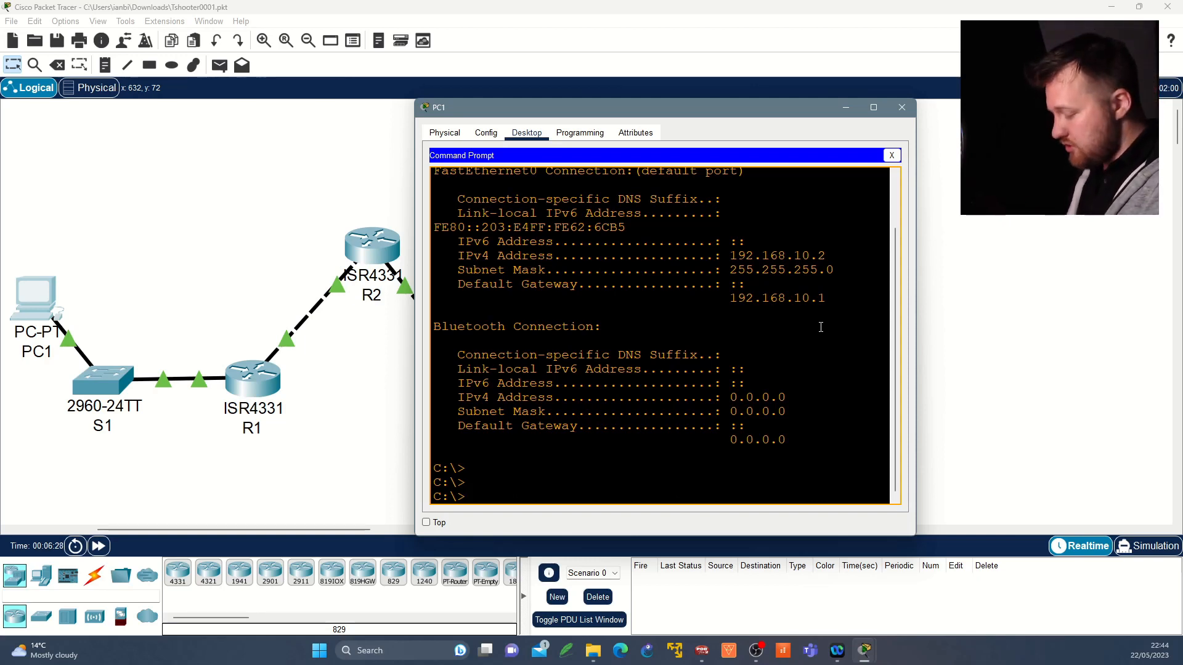
Step: Run a continuous ping from PC1 to 192.168.20.1 with ping -t
text(ping n)
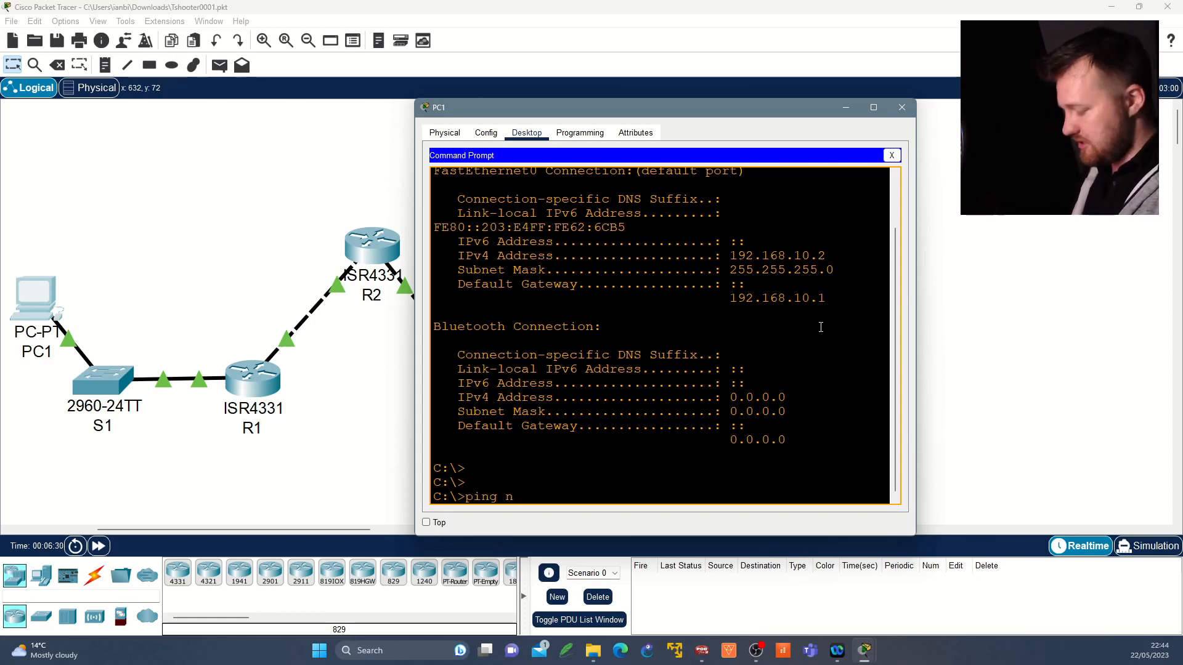
key(BackSpace)
text(-t)
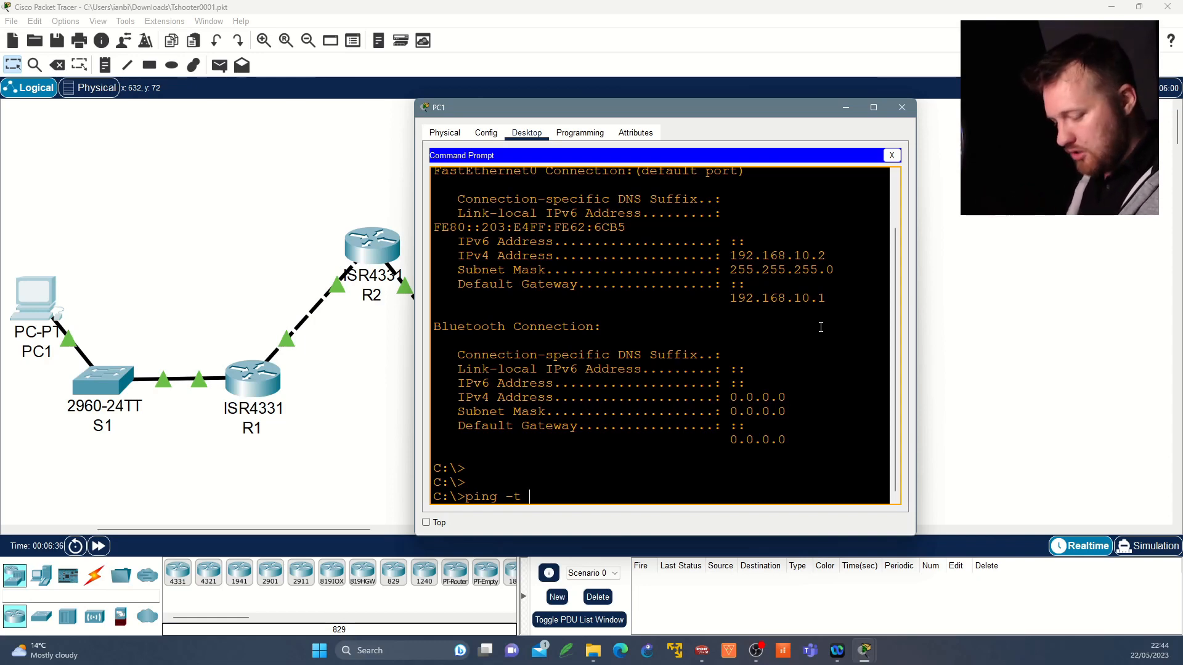
text( 192.168.20.)
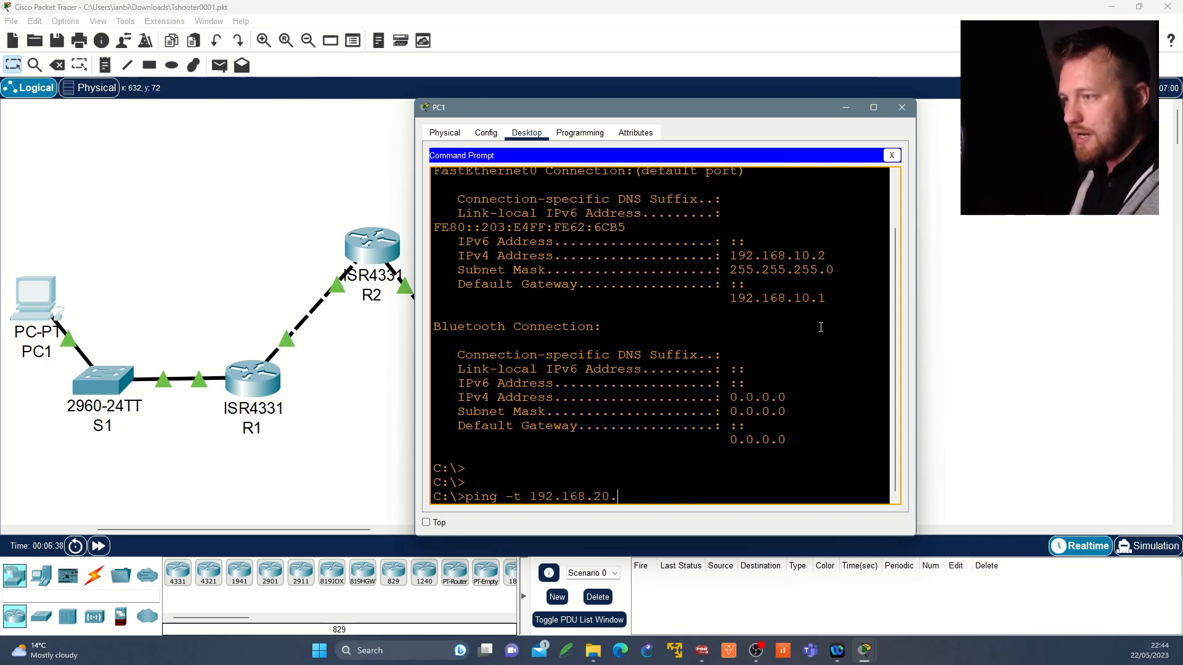
text(1)
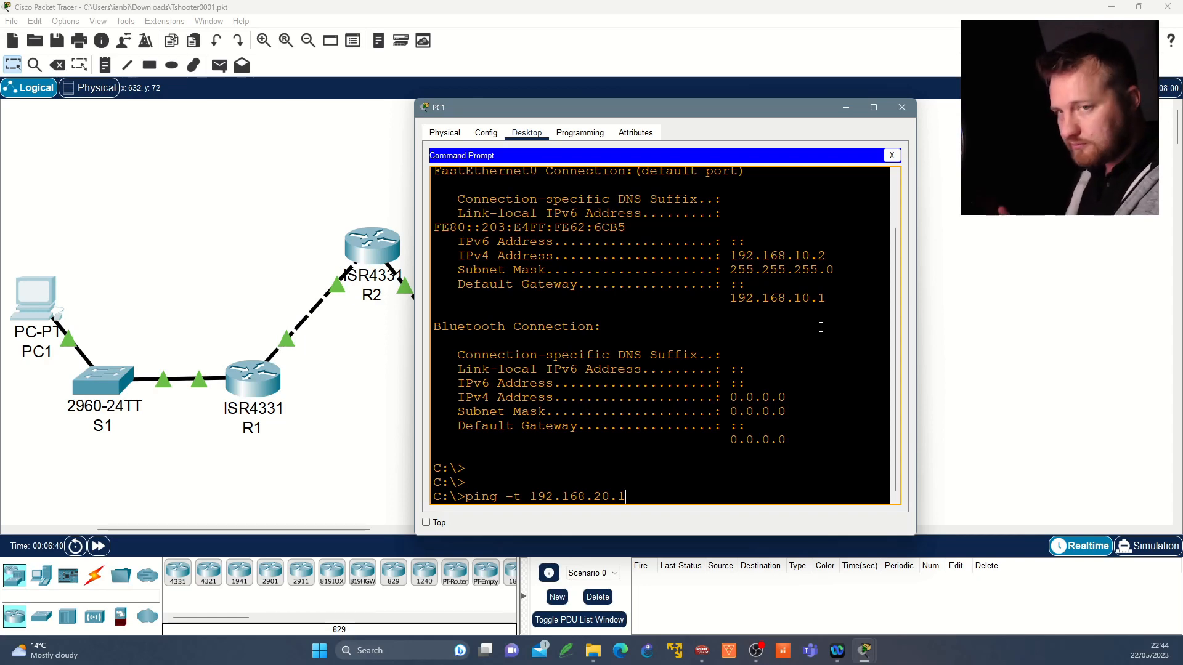
key(Return)
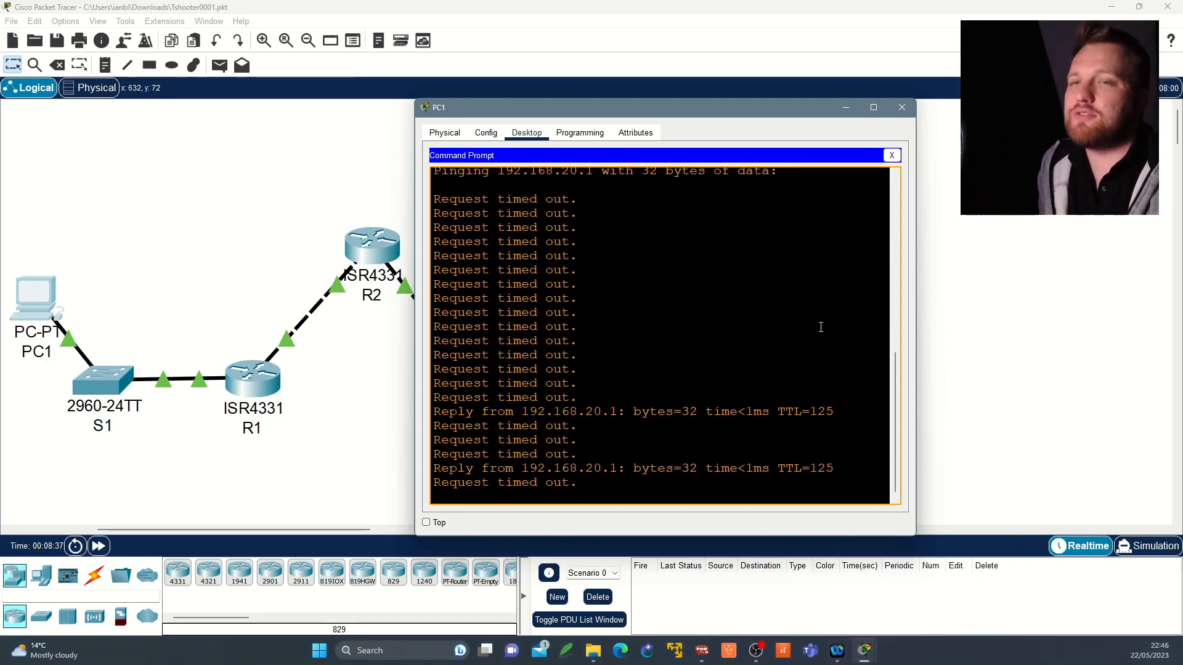
Step: Examine the pattern of replies and timeouts in the continuous ping output, and stop the ping
triple_click(615, 413)
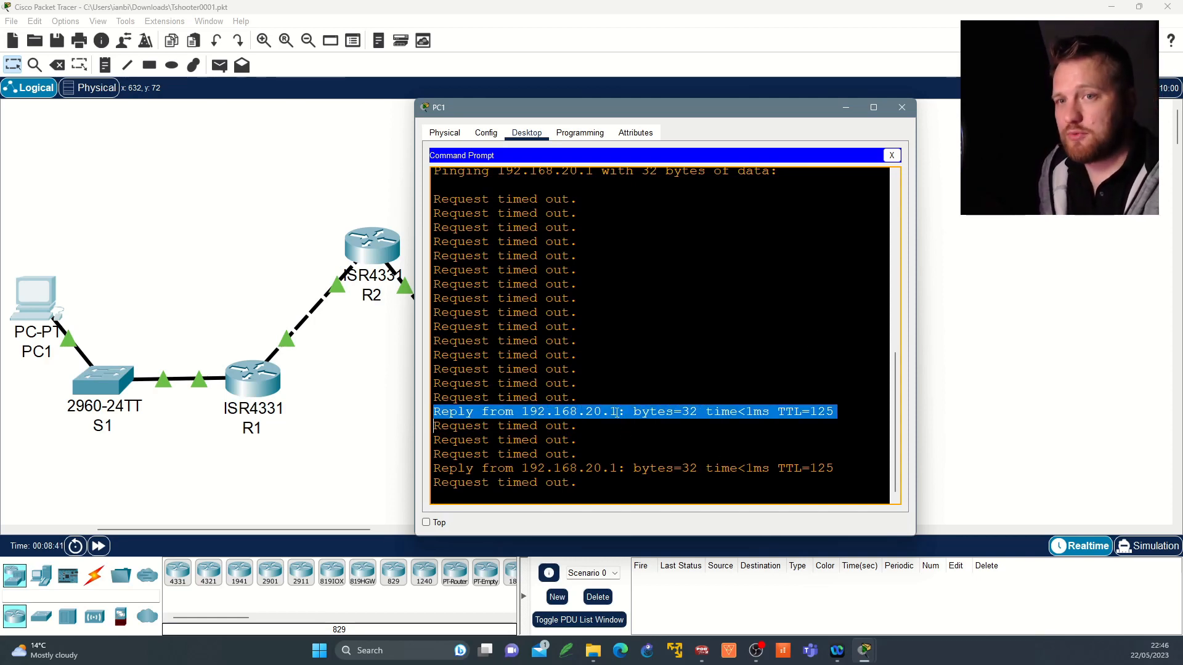
drag(505, 412, 577, 440)
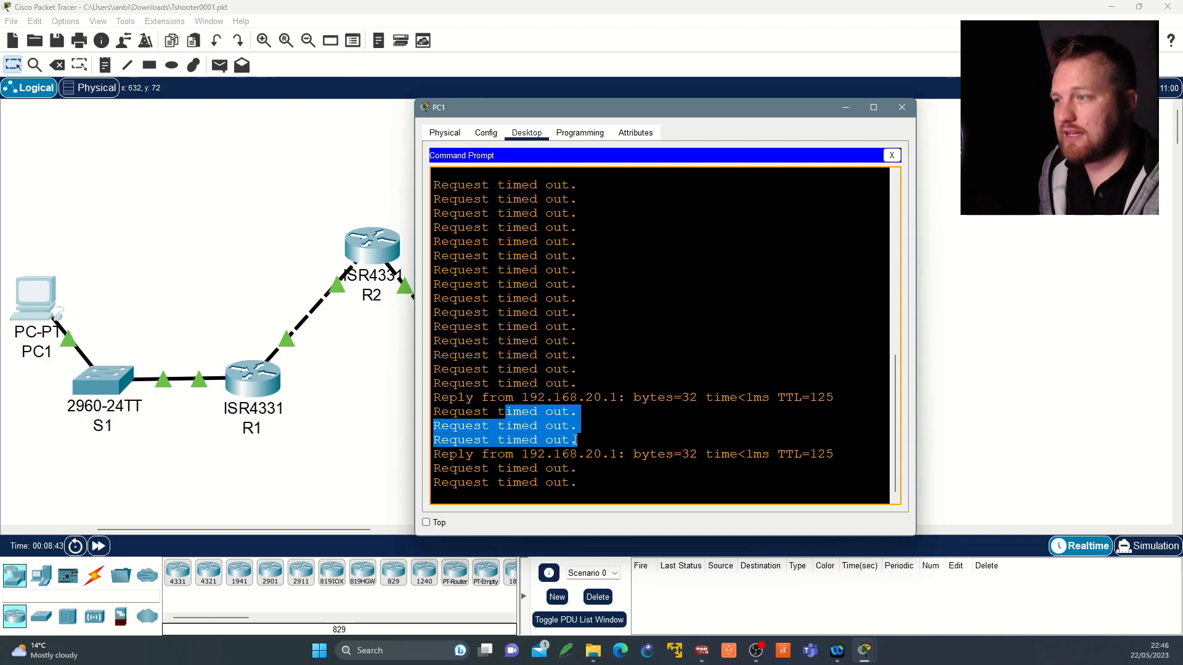
triple_click(570, 454)
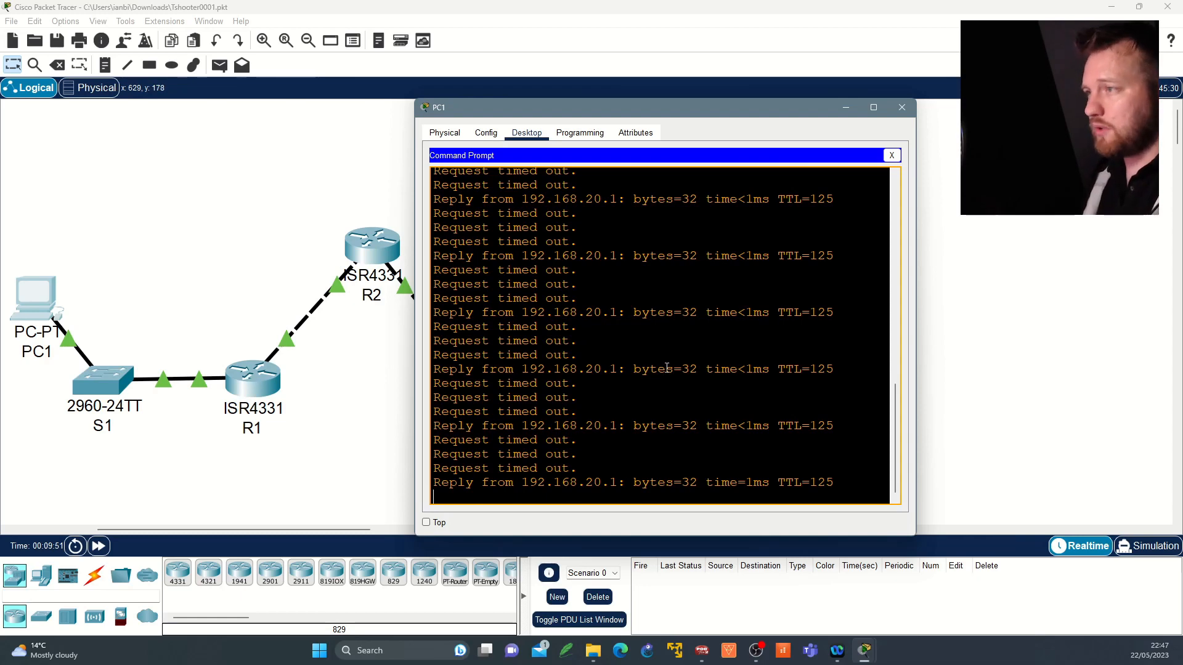
key(ctrl+c)
key(Return)
key(Return)
key(Return)
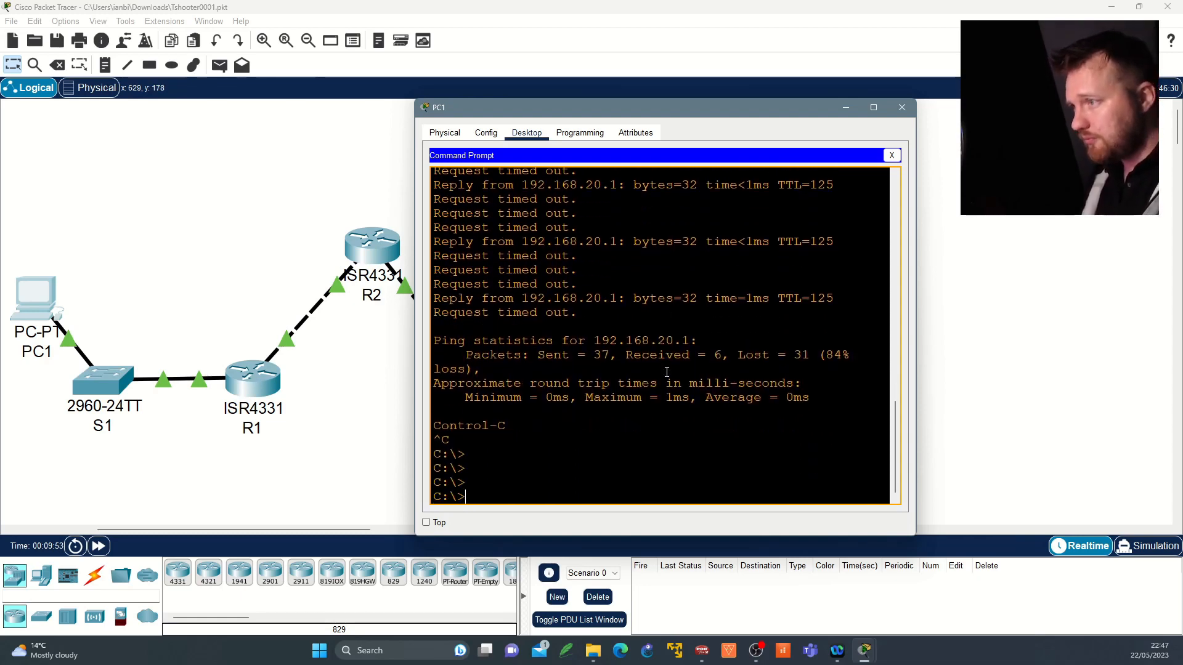
Step: Ping PC1's default gateway at 192.168.10.1
text(ping )
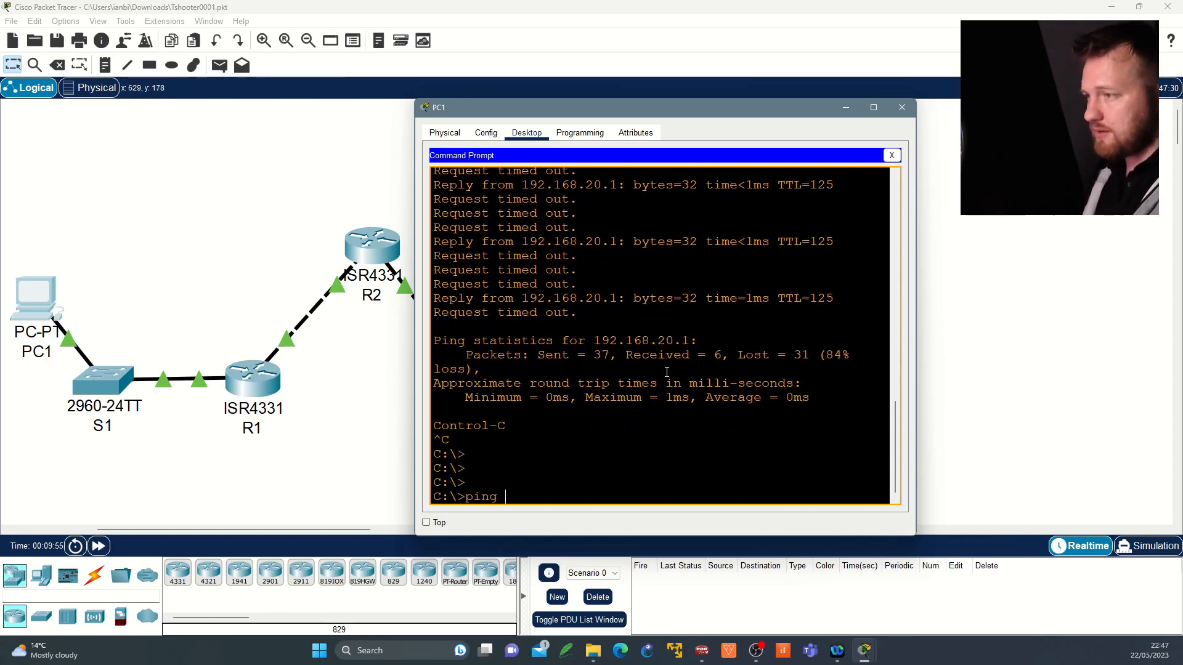
text(192.168.10.1)
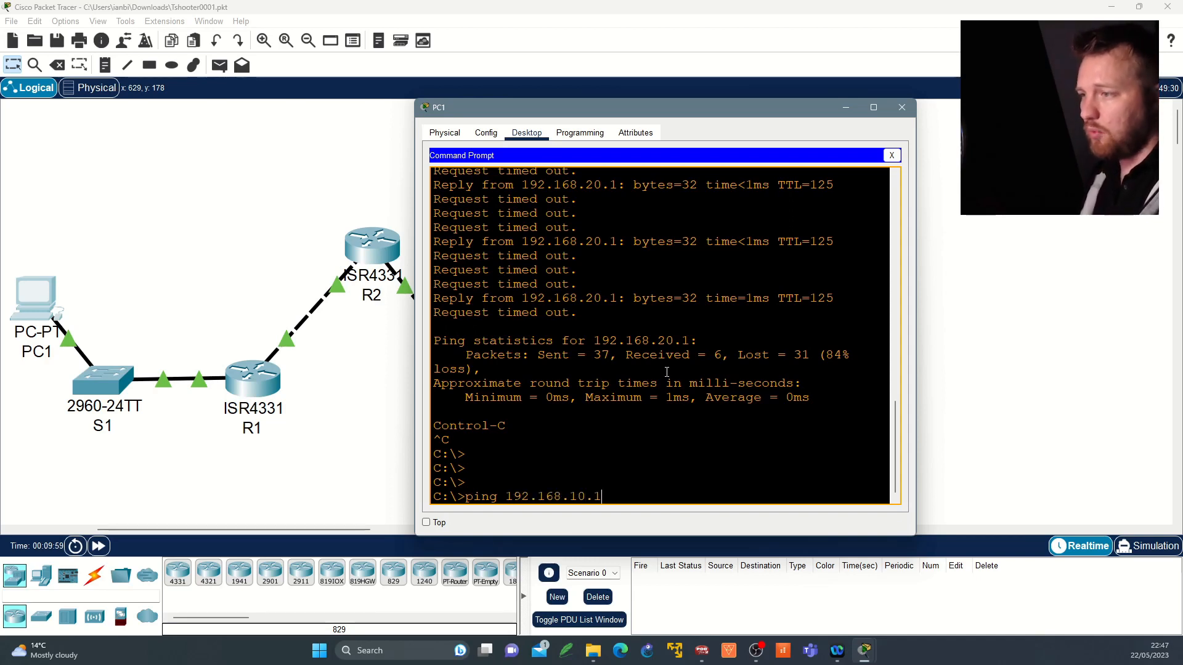
key(Return)
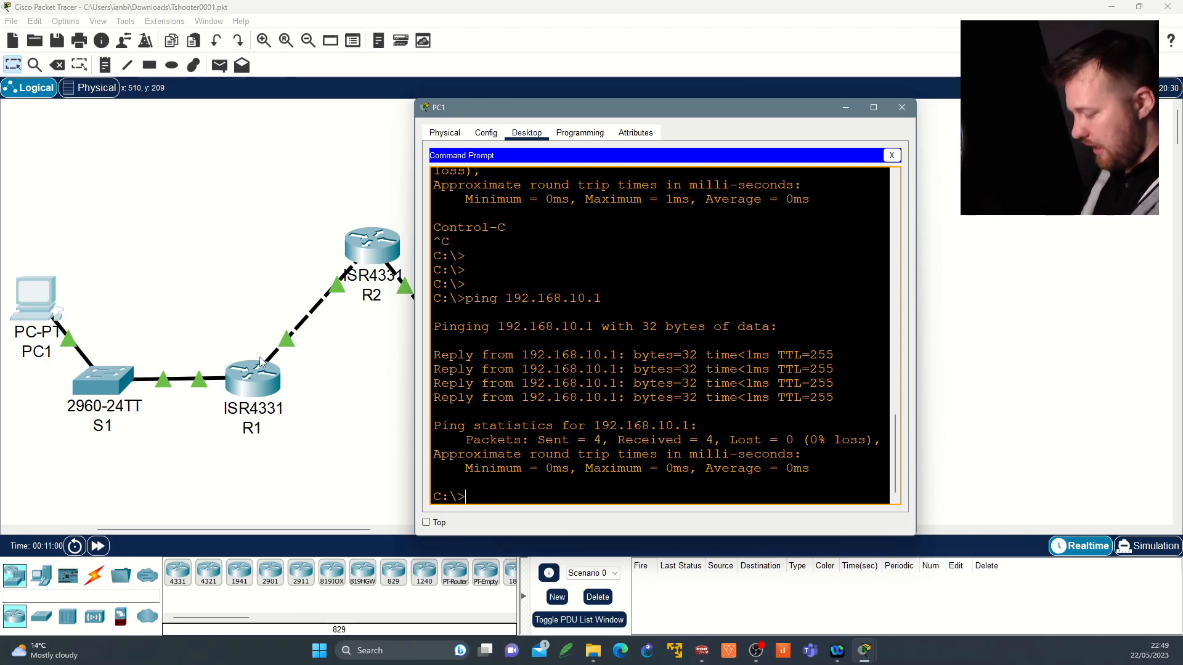
Step: Ping both ends of the R1–R2 link from PC1, first 10.1.2.1 and then 10.1.2.2
text(ping 10.1.2)
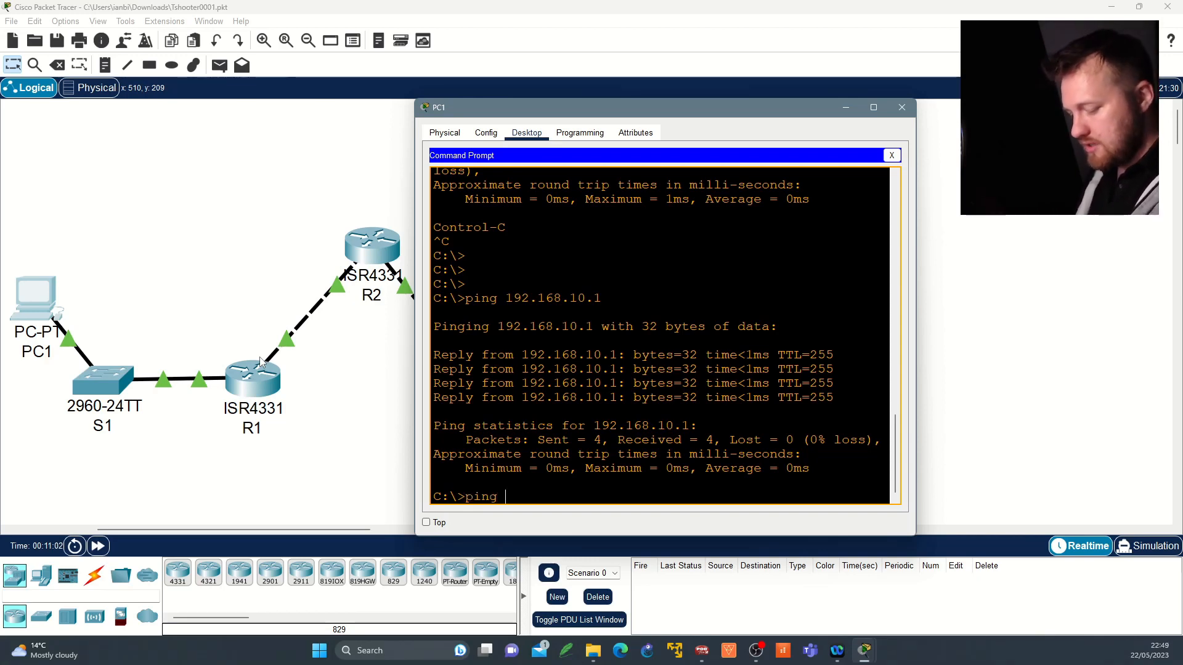
text(.)
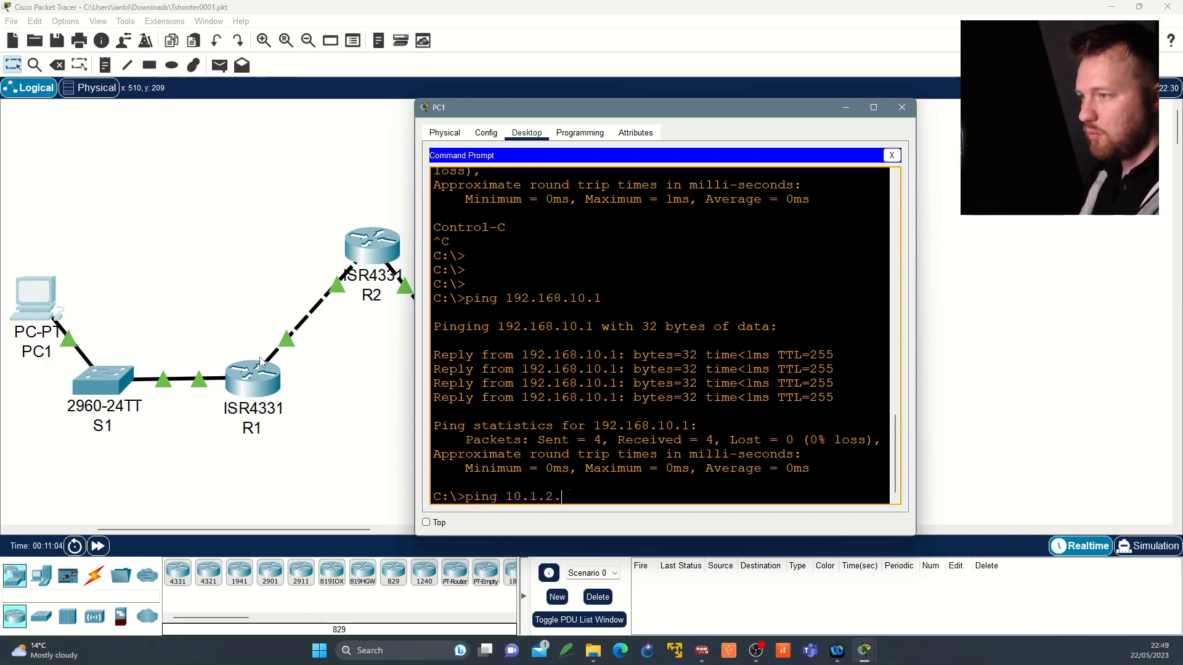
text(1)
key(Return)
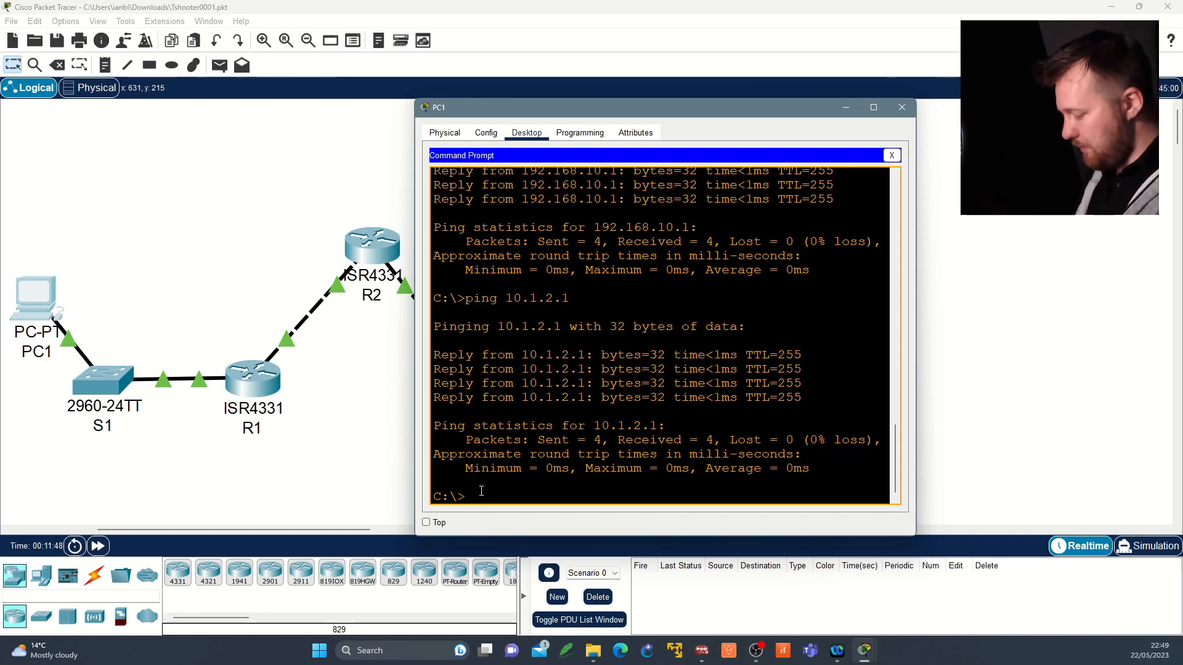
text(ping 10.1.2.2)
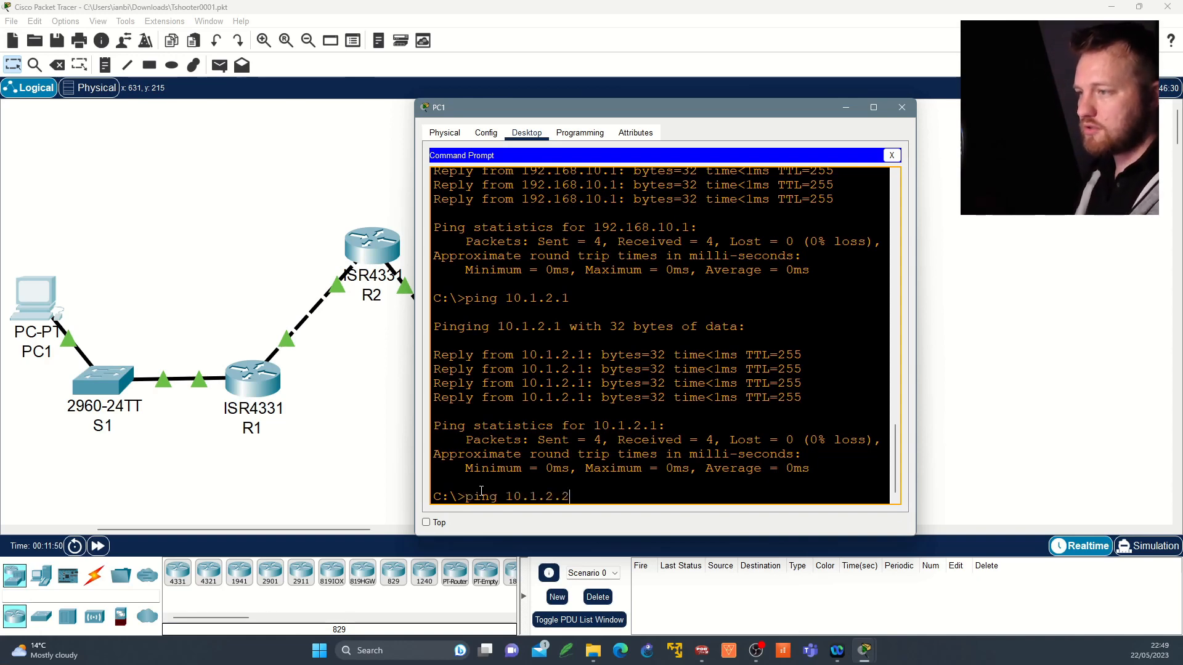
key(Return)
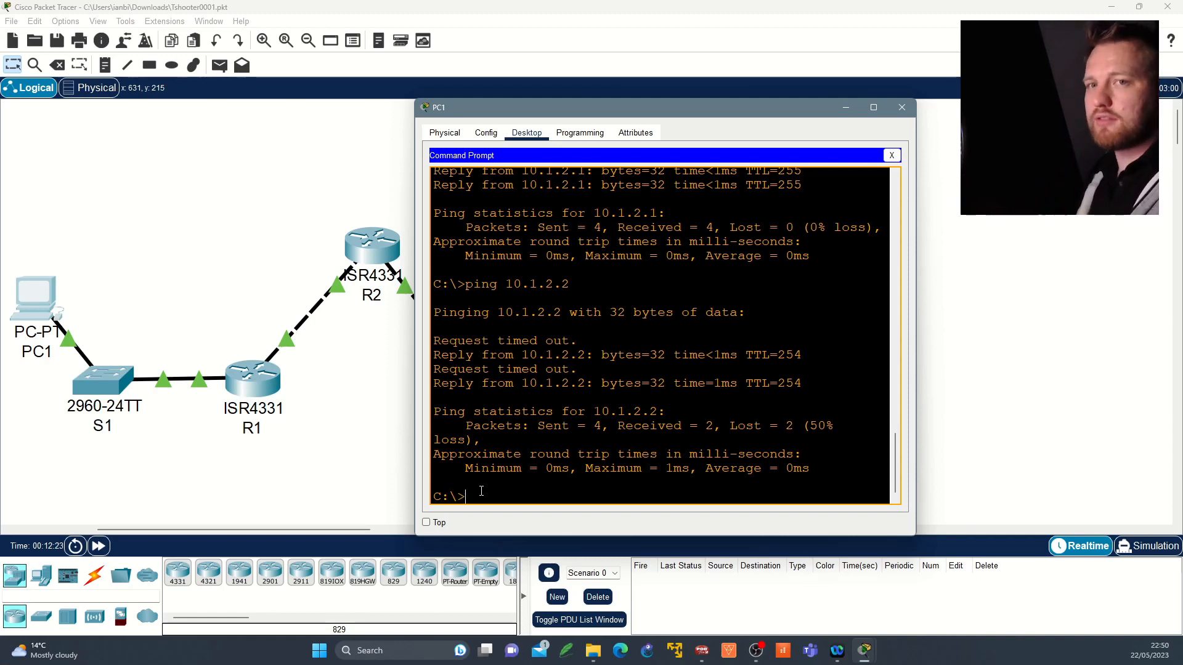
Step: Minimize PC1's window, open R1's command line in a widened window and enter privileged EXEC mode with en
click(845, 109)
click(259, 382)
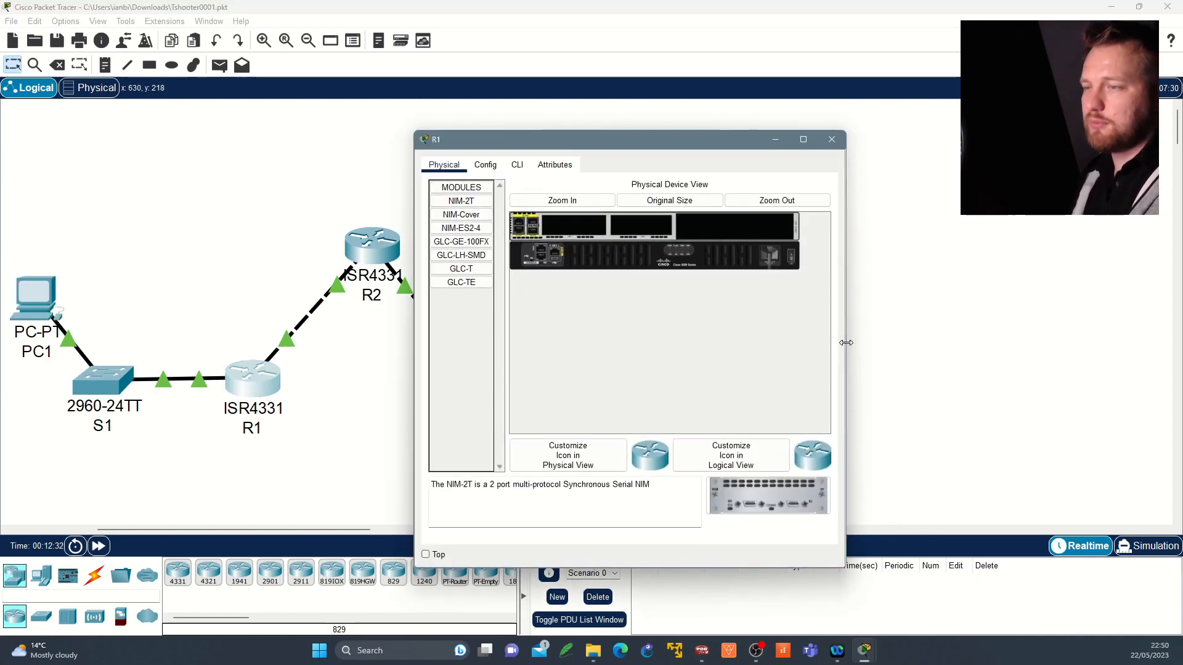
drag(844, 339, 949, 334)
click(518, 166)
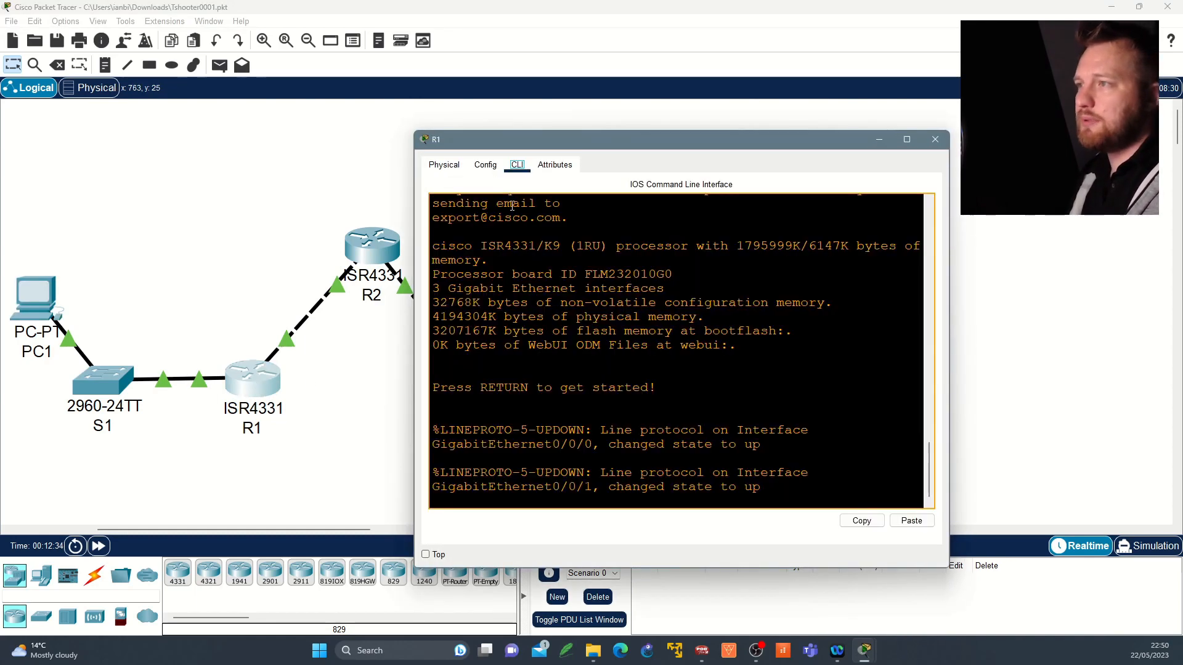
key(Return)
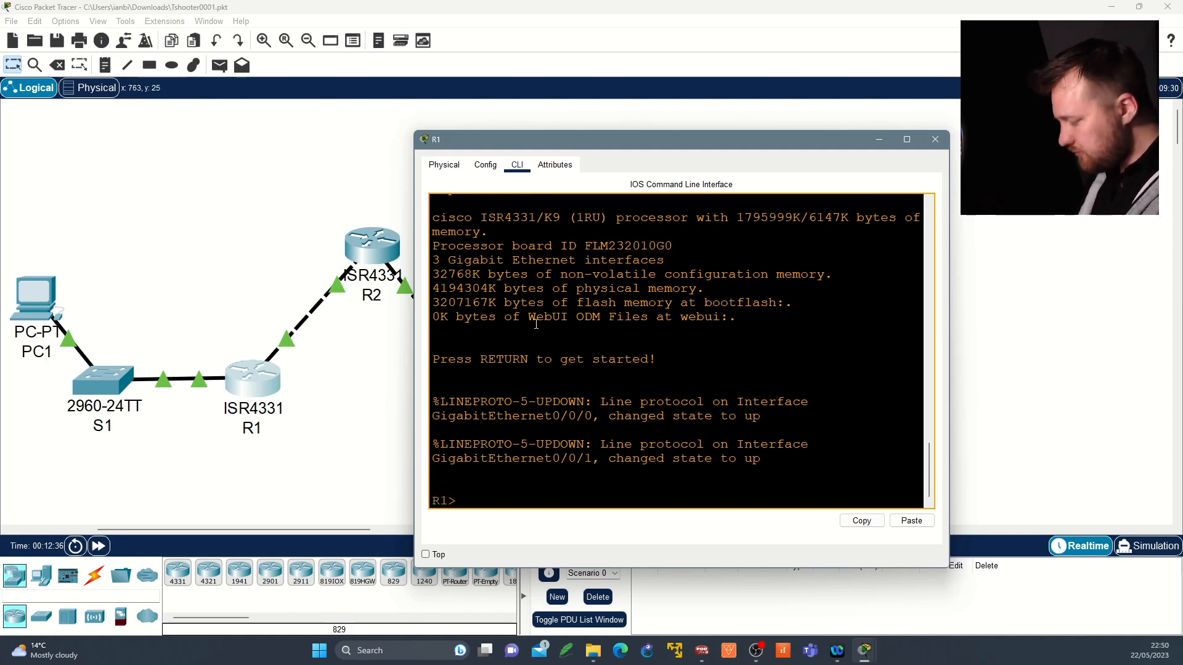
key(Return)
key(Return)
text(e)
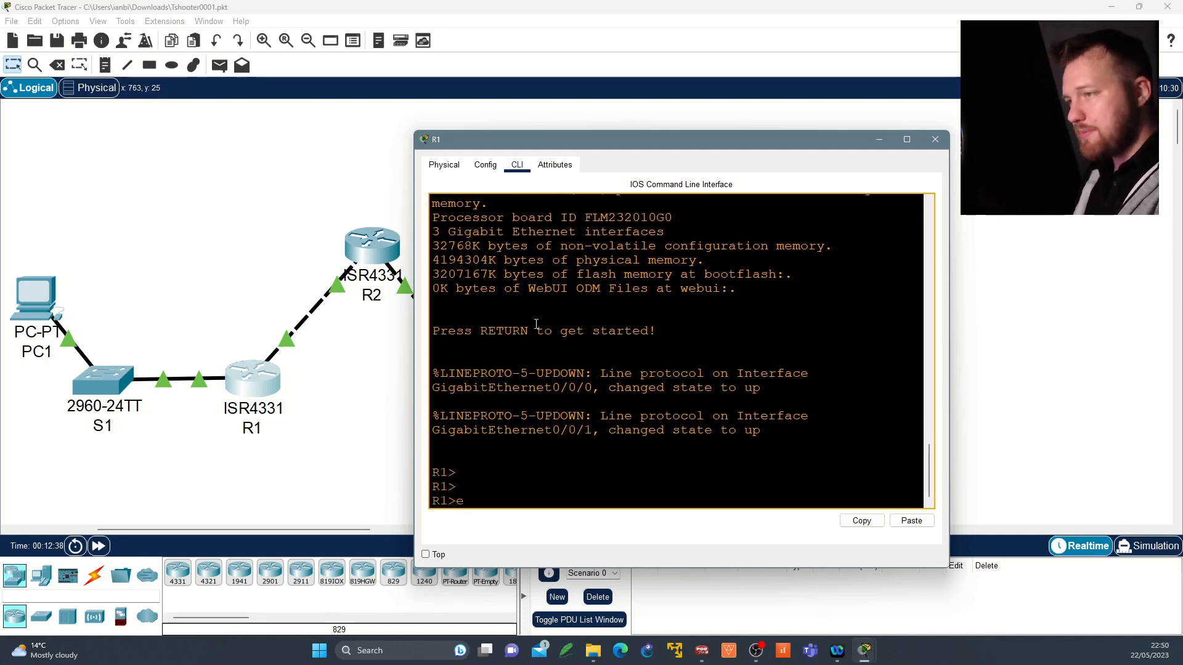
text(n)
key(Return)
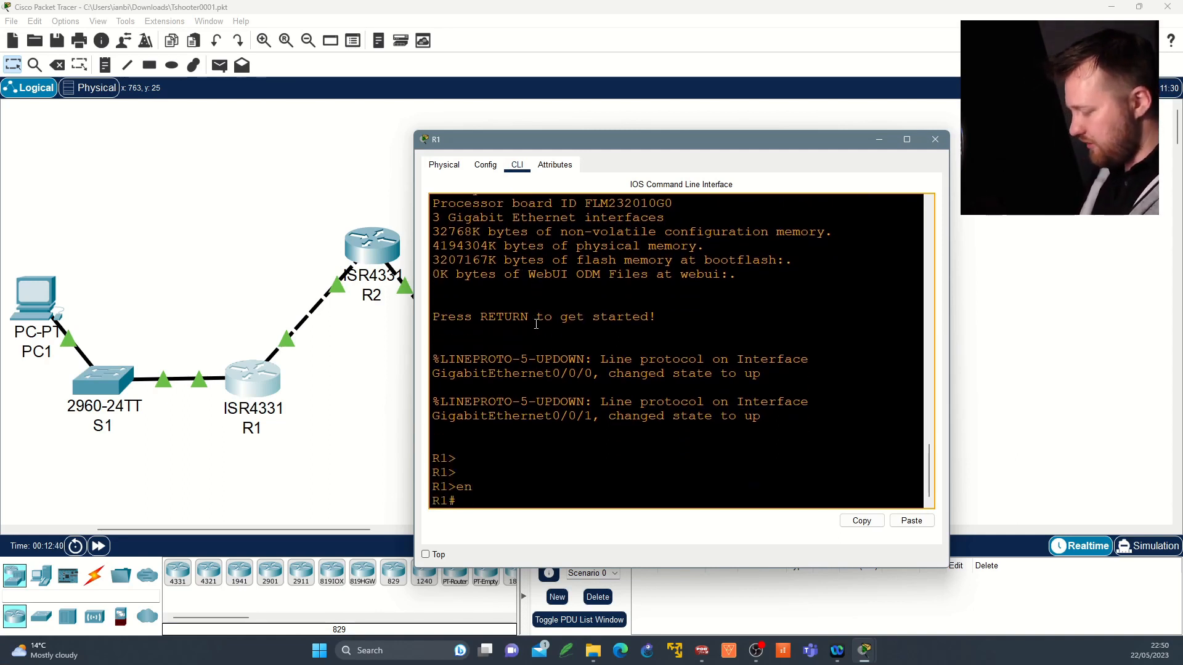
Step: Run show ip int br on R1 and check the addresses and status of GigabitEthernet0/0/0 and GigabitEthernet0/0/1, widening the window to fit the table
text(show ip int br)
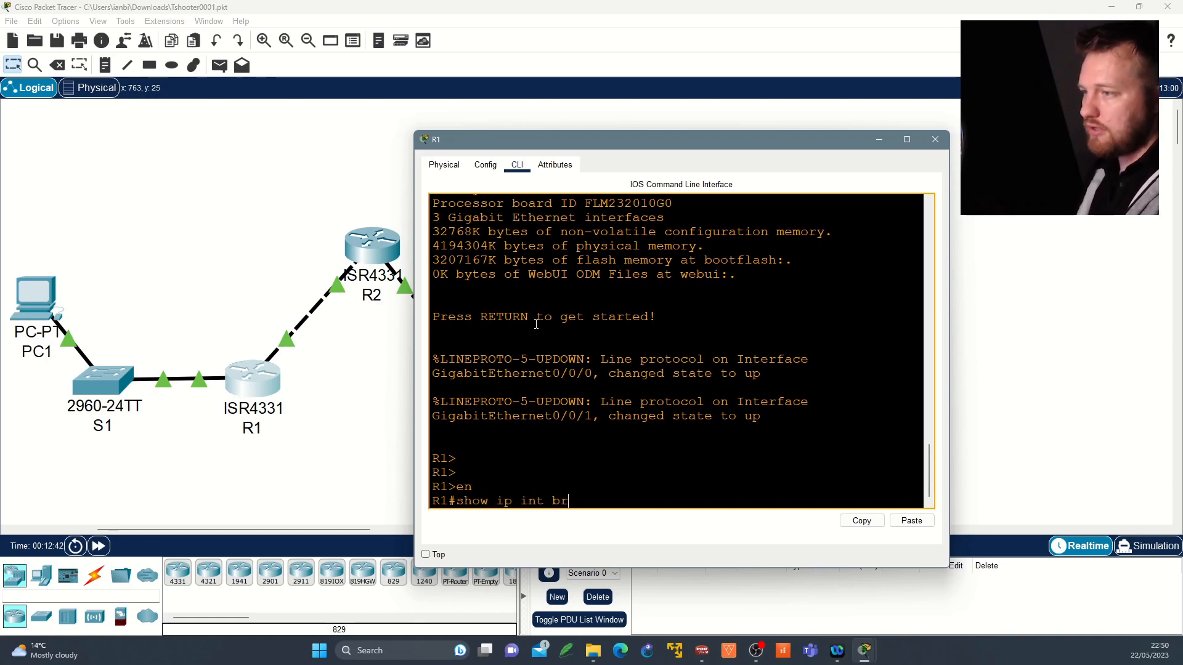
key(Return)
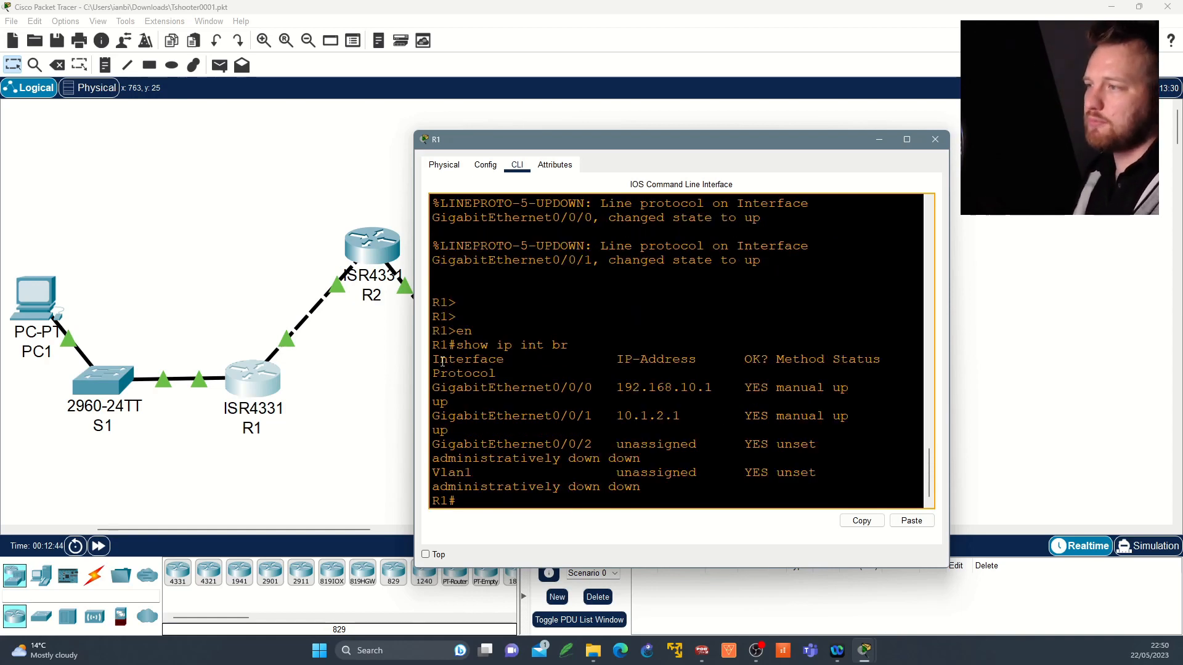
drag(414, 367, 375, 367)
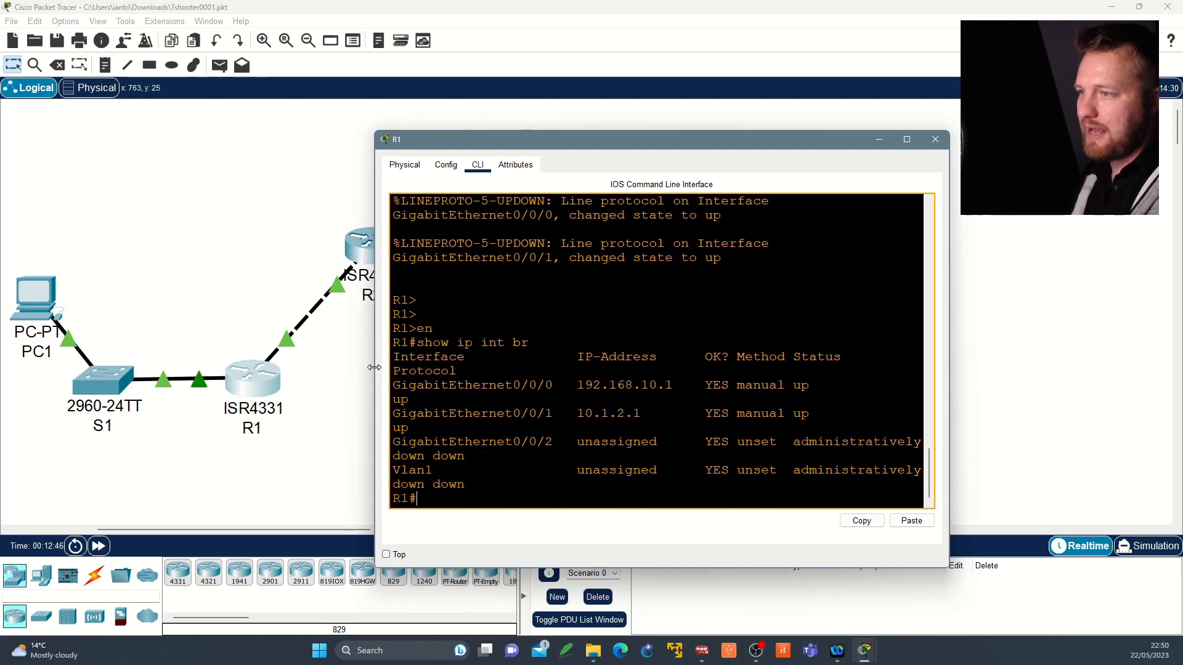
drag(949, 336, 1032, 336)
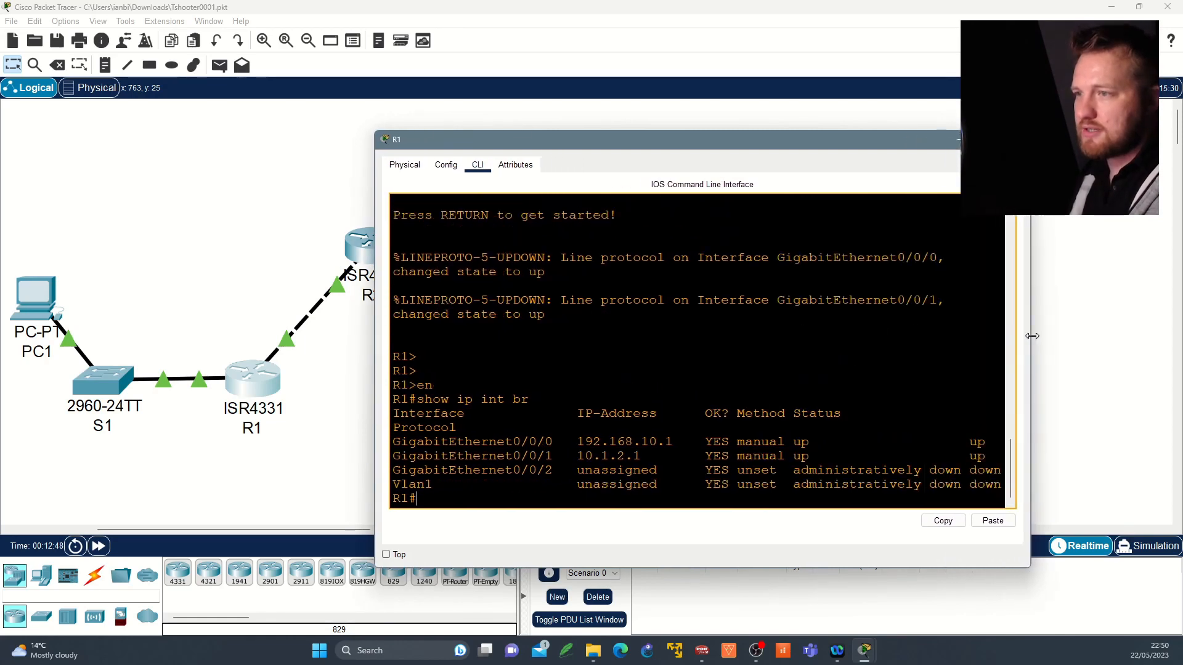
triple_click(626, 442)
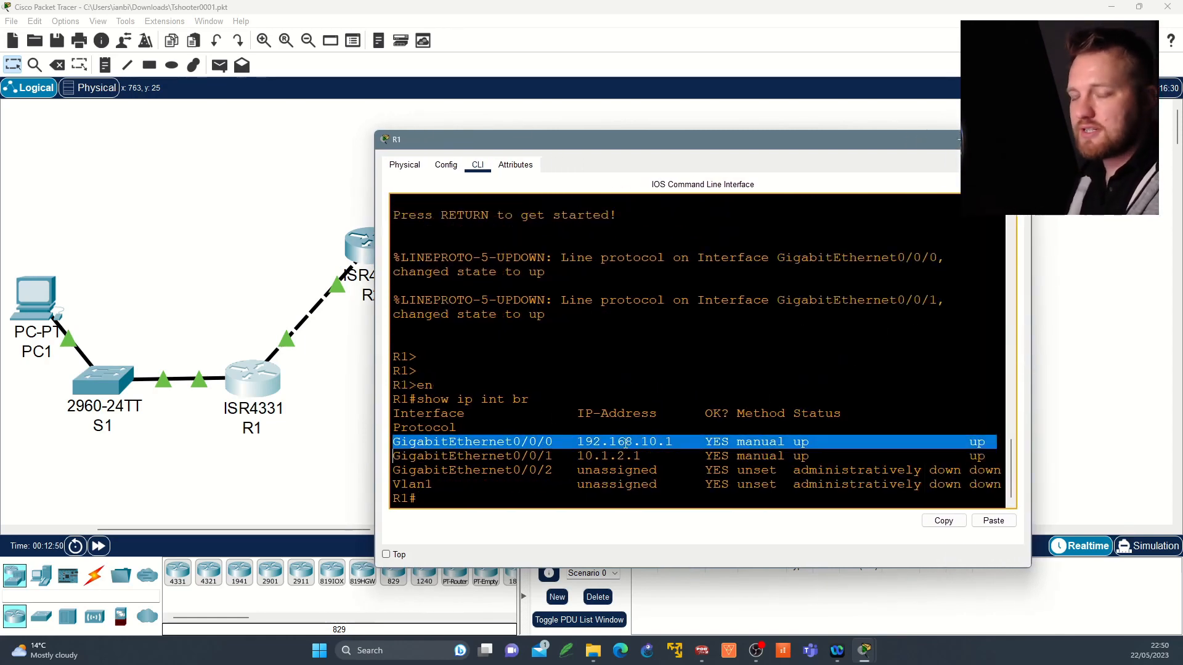
triple_click(624, 456)
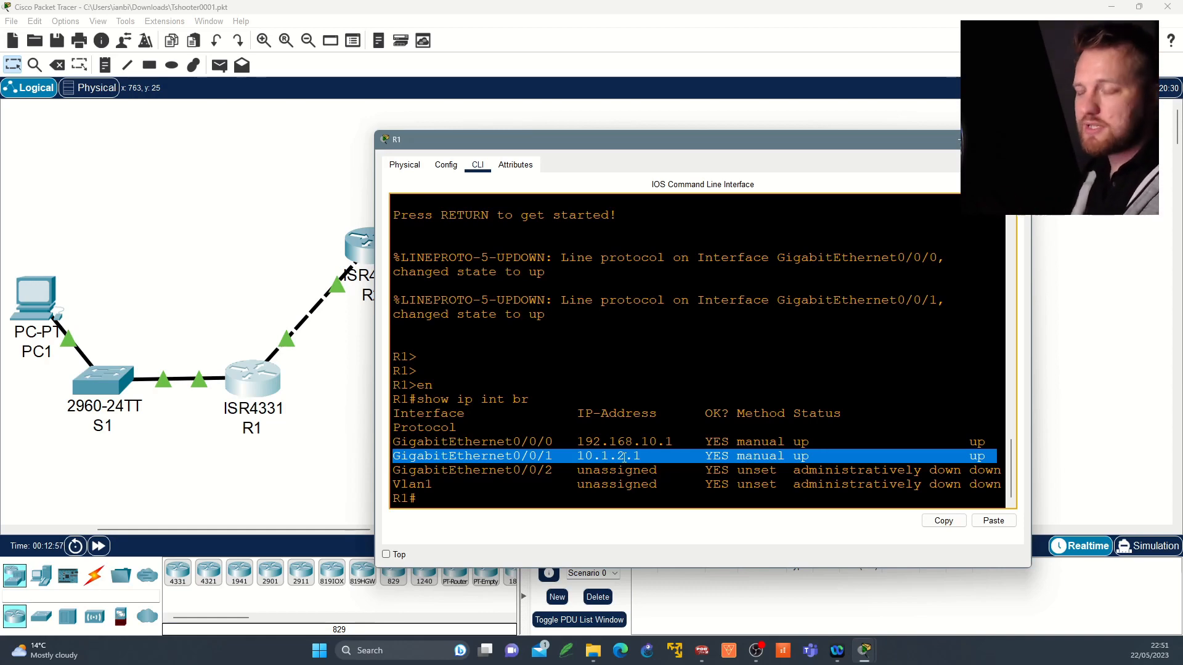
key(Return)
key(Return)
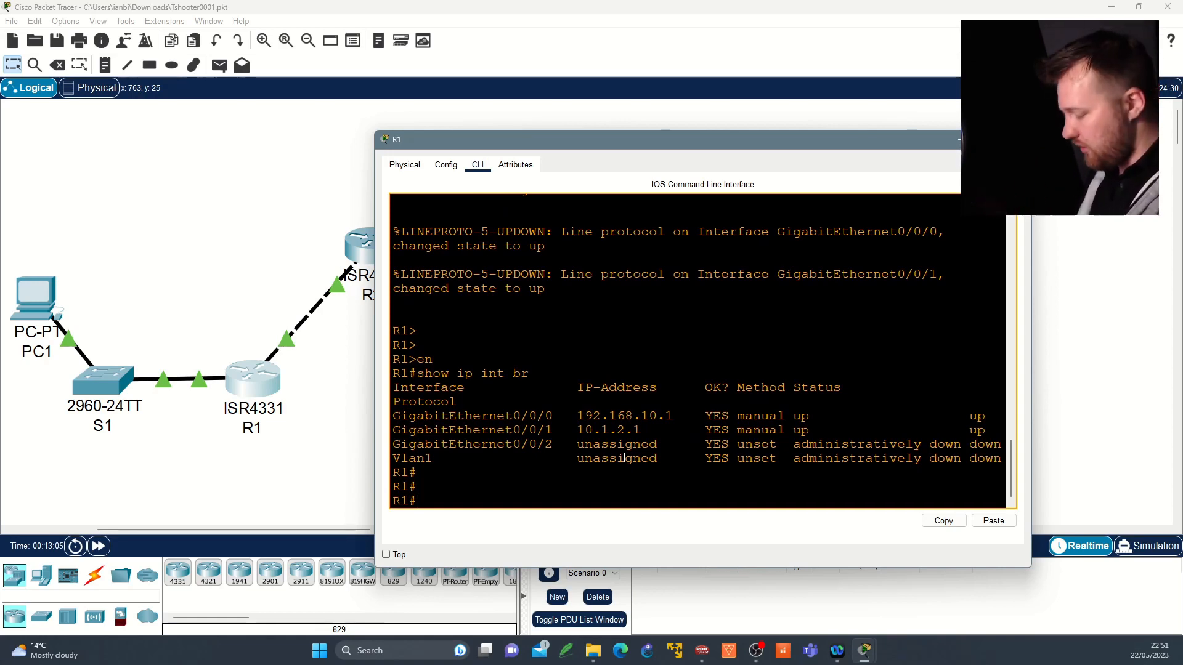
Step: Run show ip route on R1 and examine the code legend, the gateway of last resort and the route entries
text(show ip route)
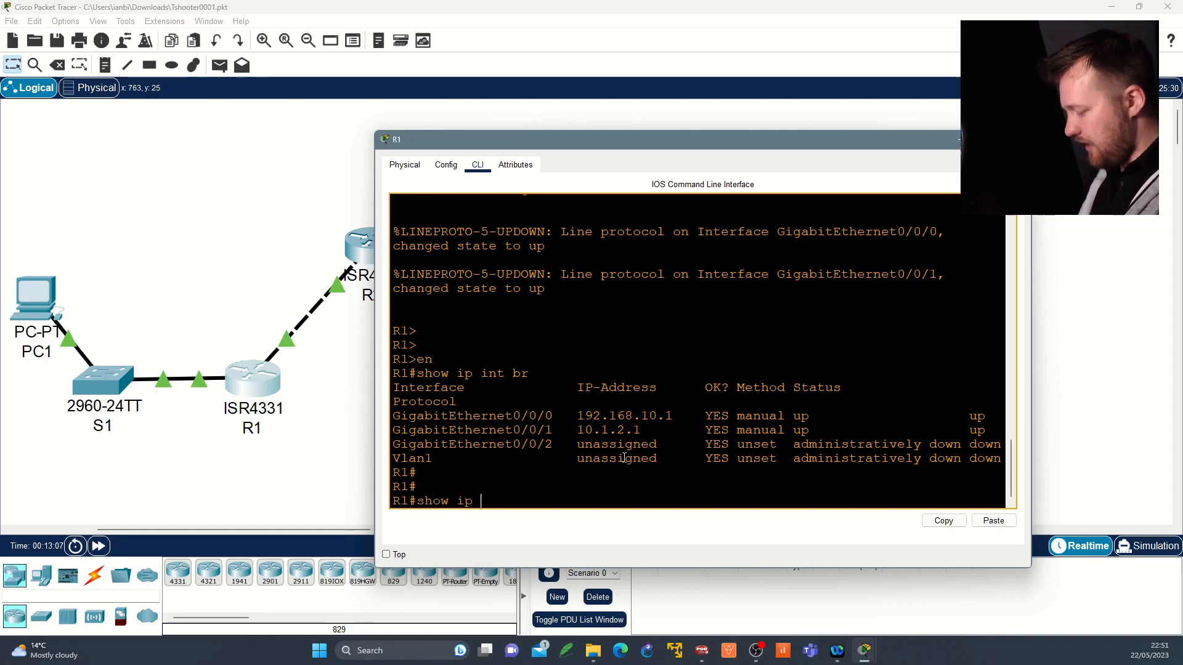
key(Return)
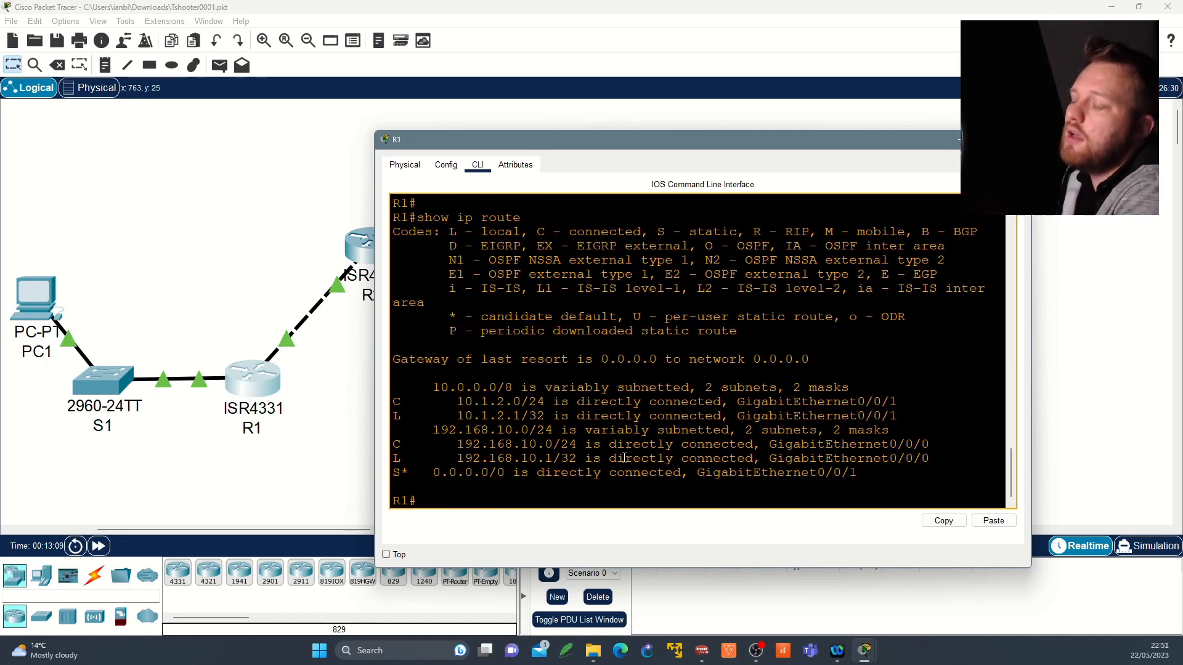
drag(409, 217, 739, 333)
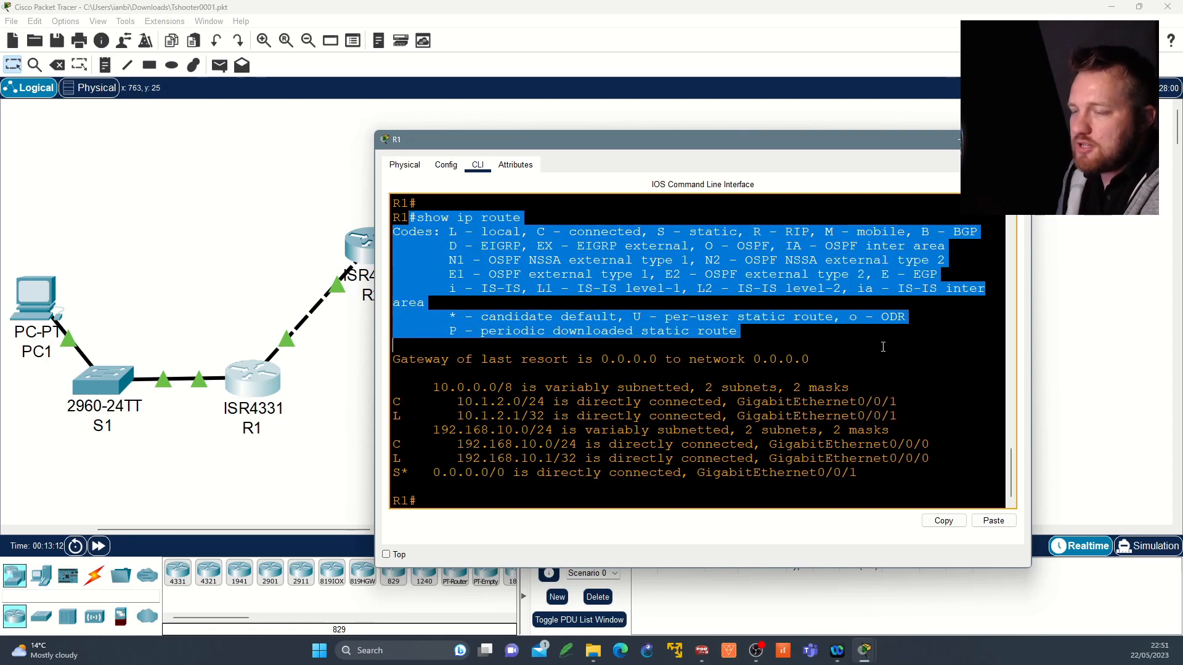
triple_click(550, 358)
click(432, 364)
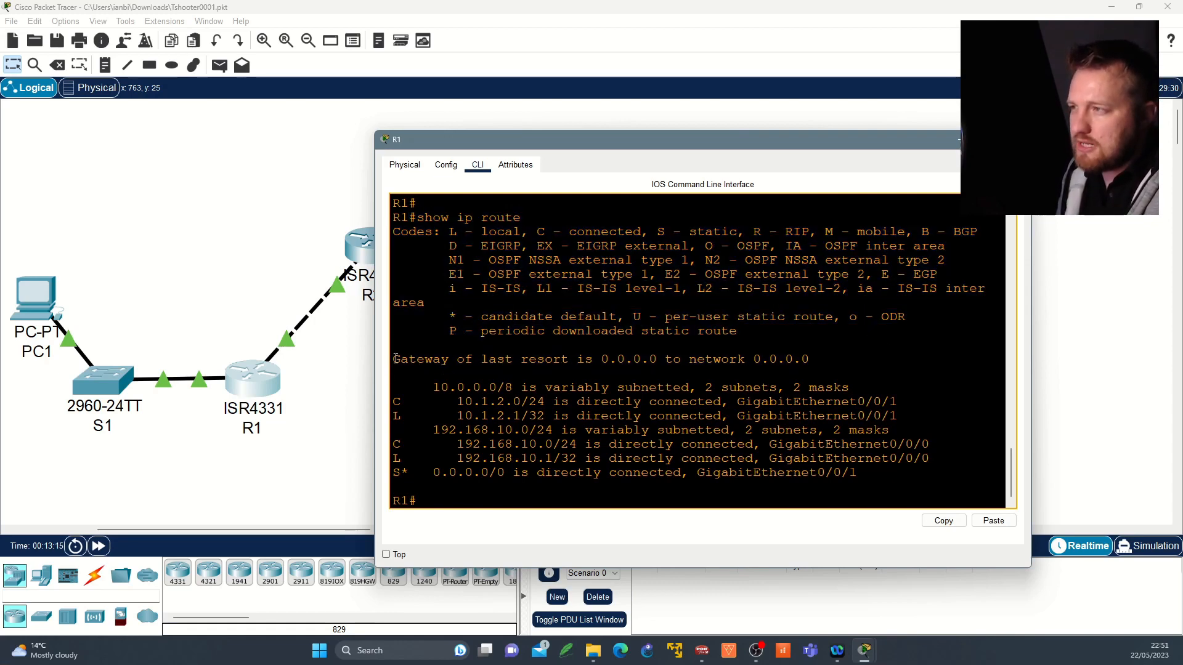
drag(393, 360, 906, 473)
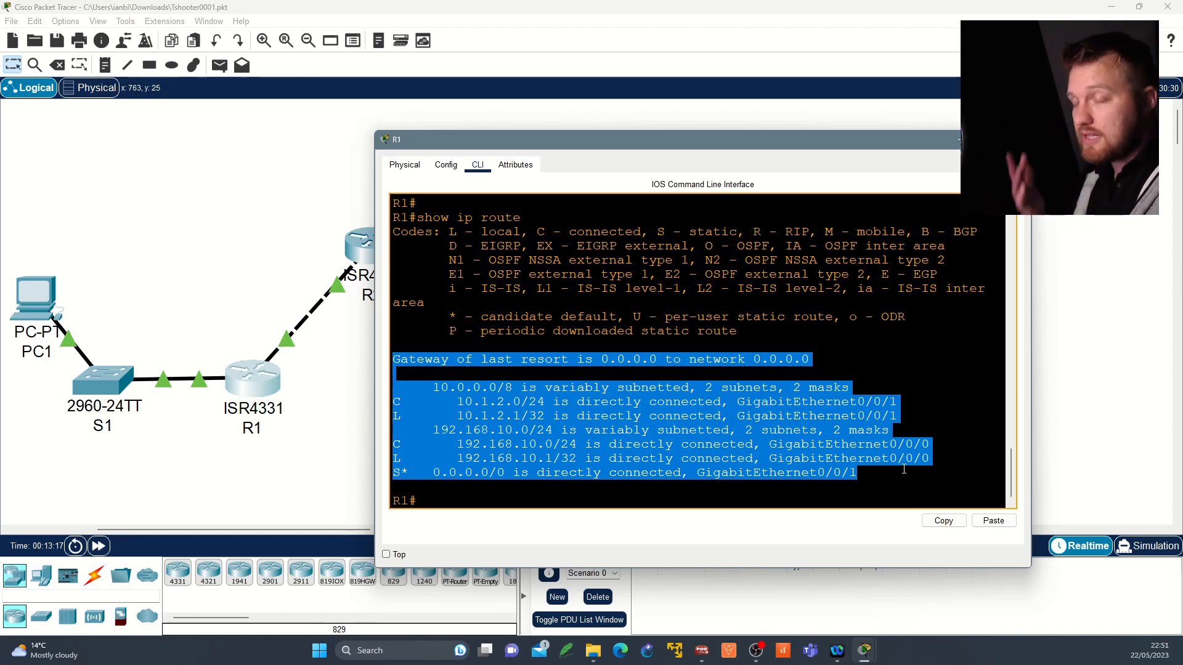
click(901, 469)
Step: Show R1's routing table without the code legend by running show ip route | begin Gateway
key(Return)
key(Return)
key(Return)
text(show ip route)
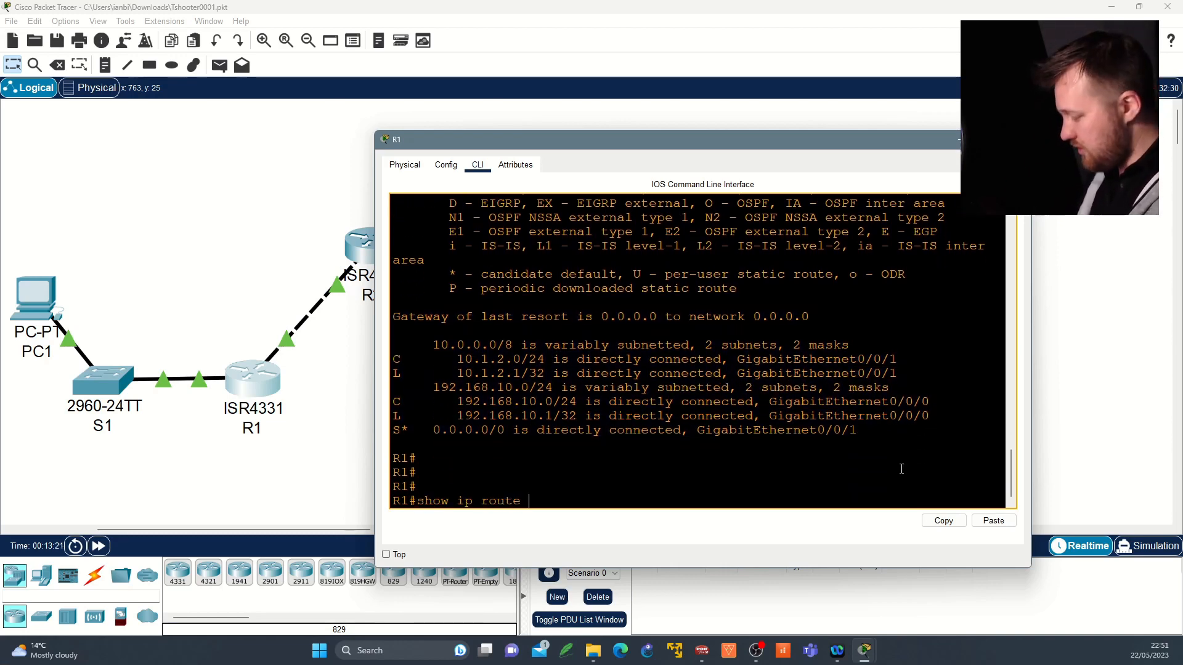
text( | begin)
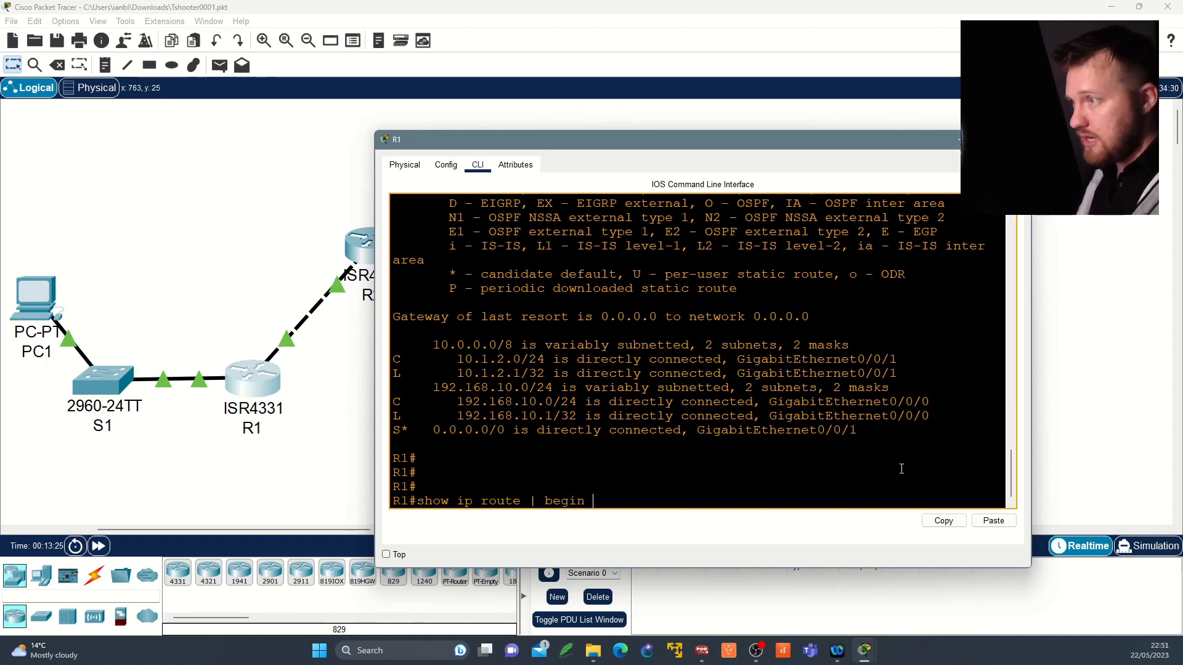
text( Gateway)
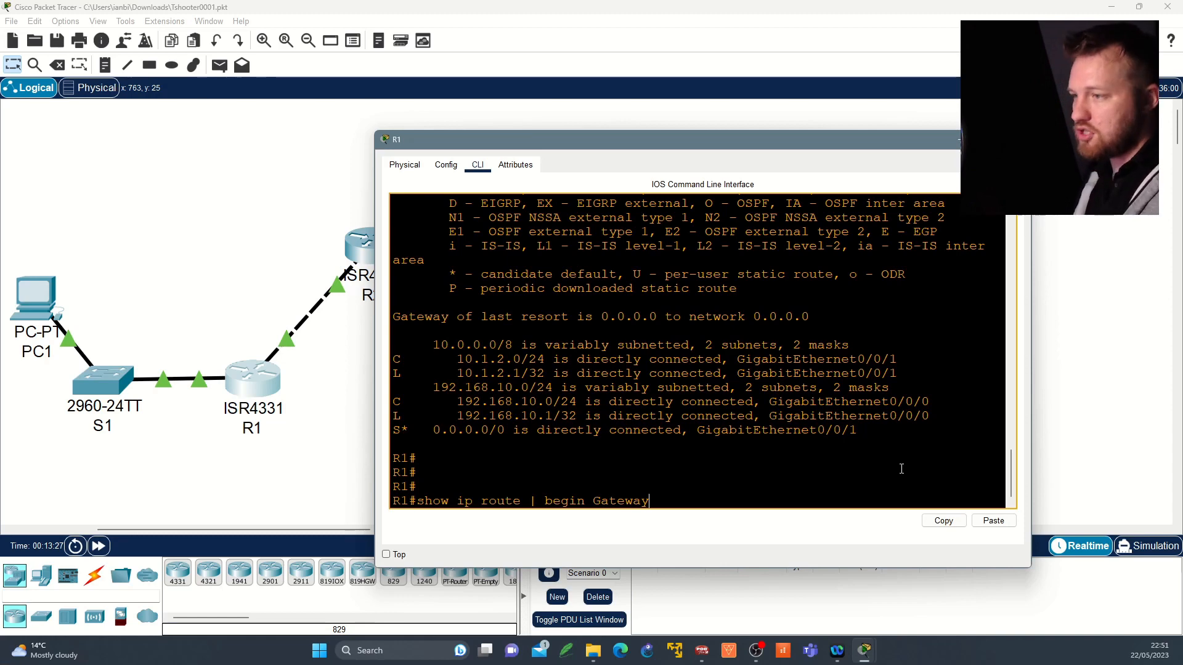
key(Return)
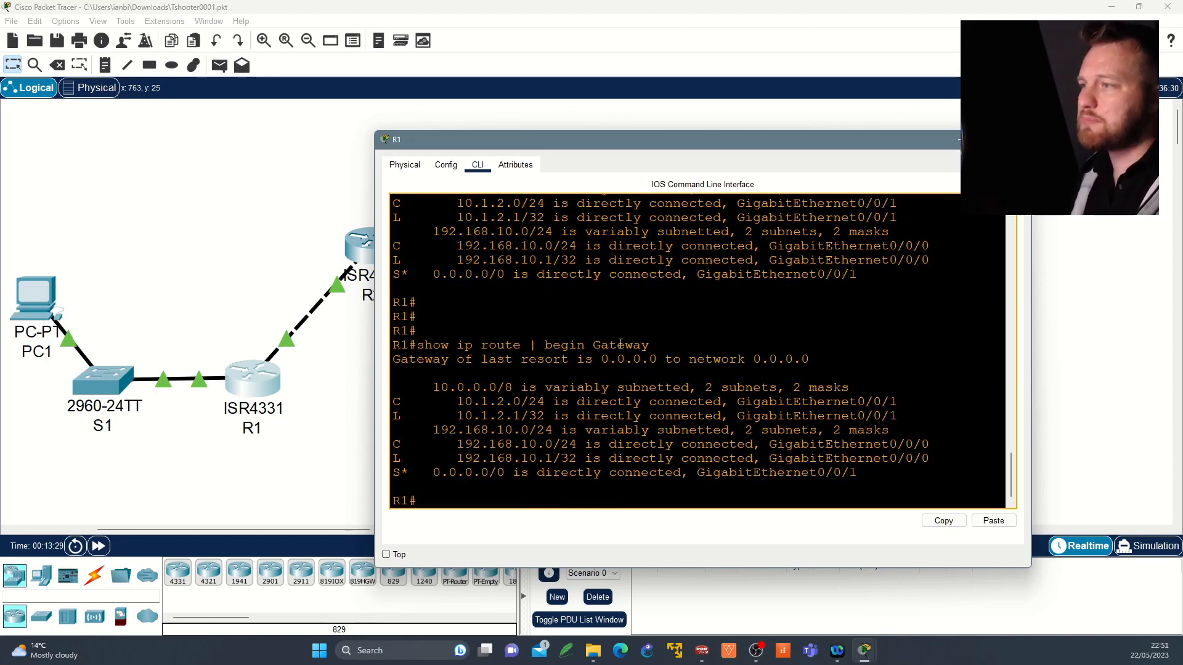
Step: Examine R1's filtered route entries: the connected and local routes on GigabitEthernet0/0/0 and GigabitEthernet0/0/1, and the static default route
drag(393, 359, 863, 474)
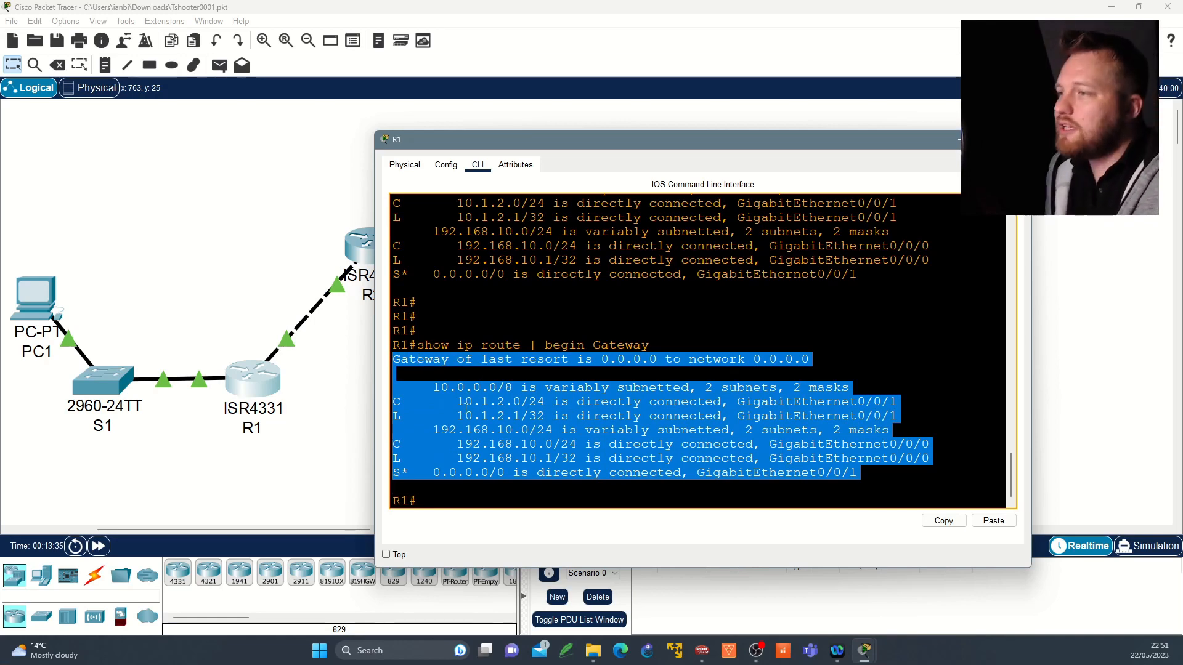
click(466, 388)
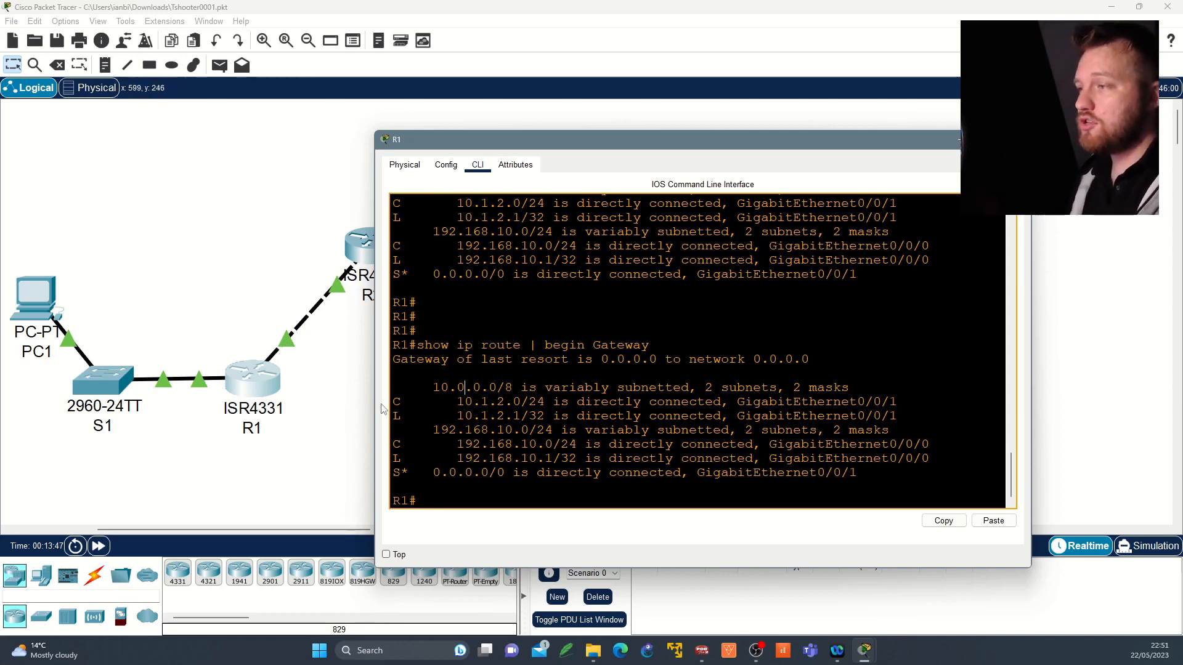
drag(397, 418, 544, 416)
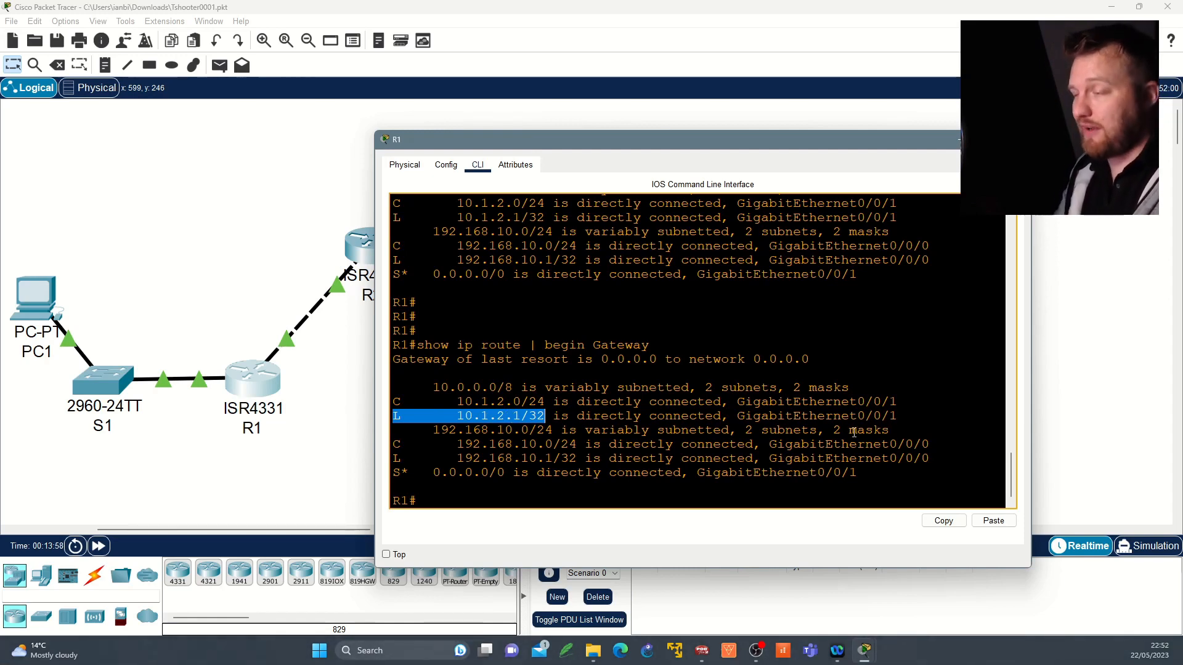
drag(394, 456, 931, 459)
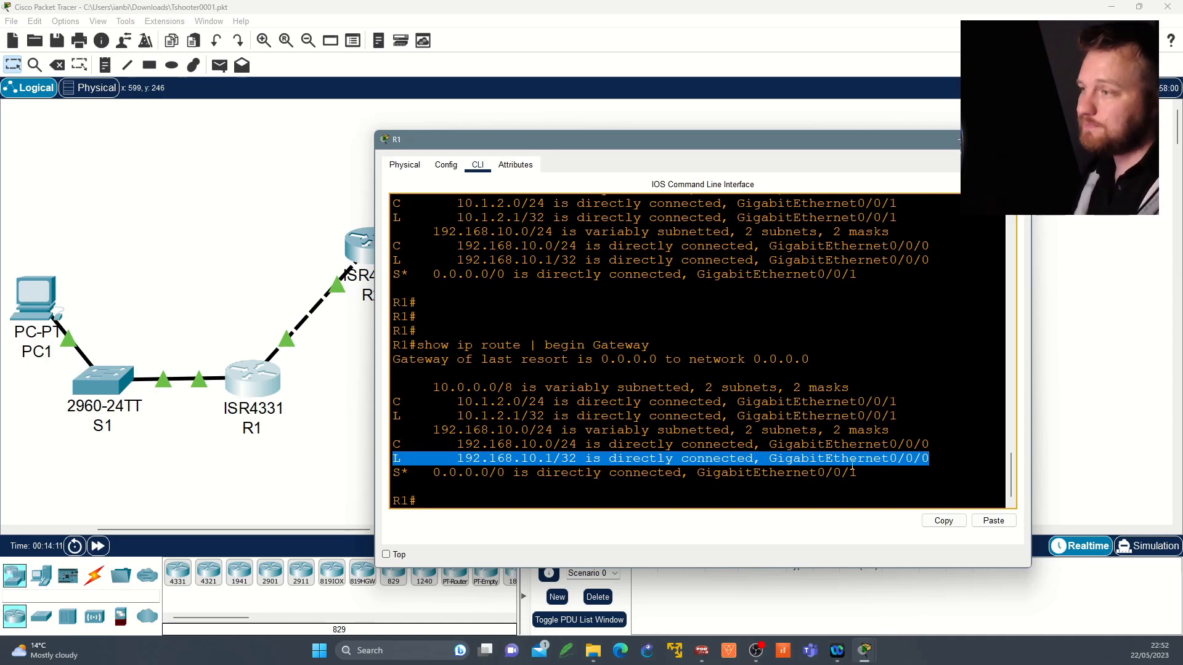
drag(484, 403, 548, 402)
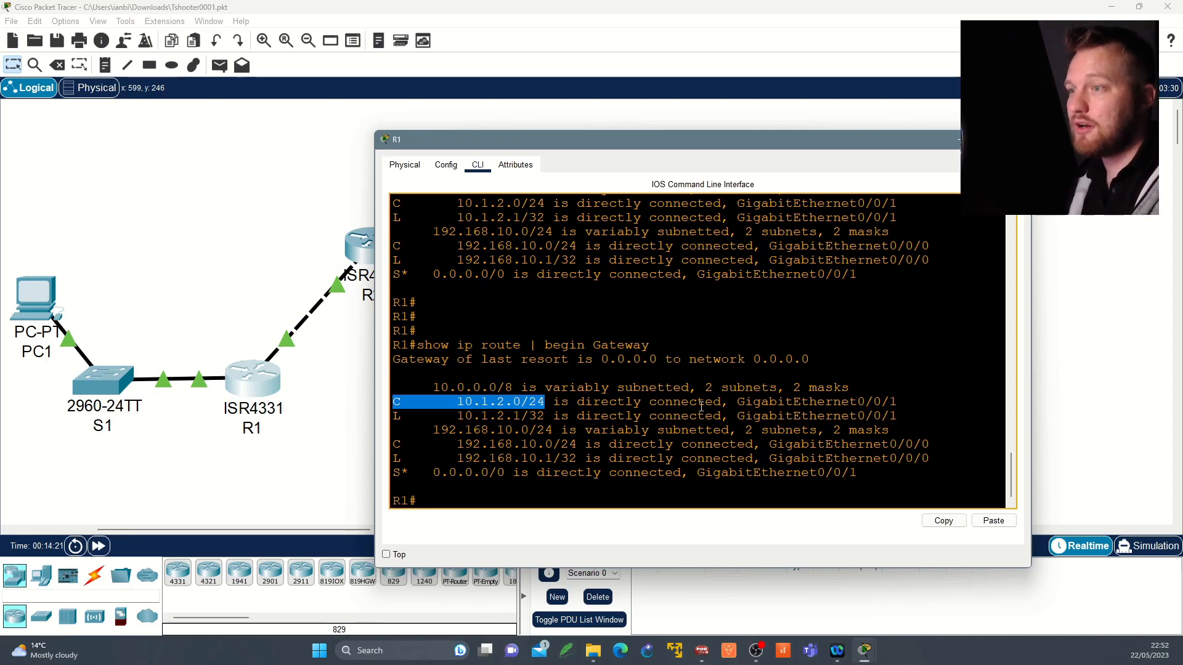
drag(736, 402, 911, 403)
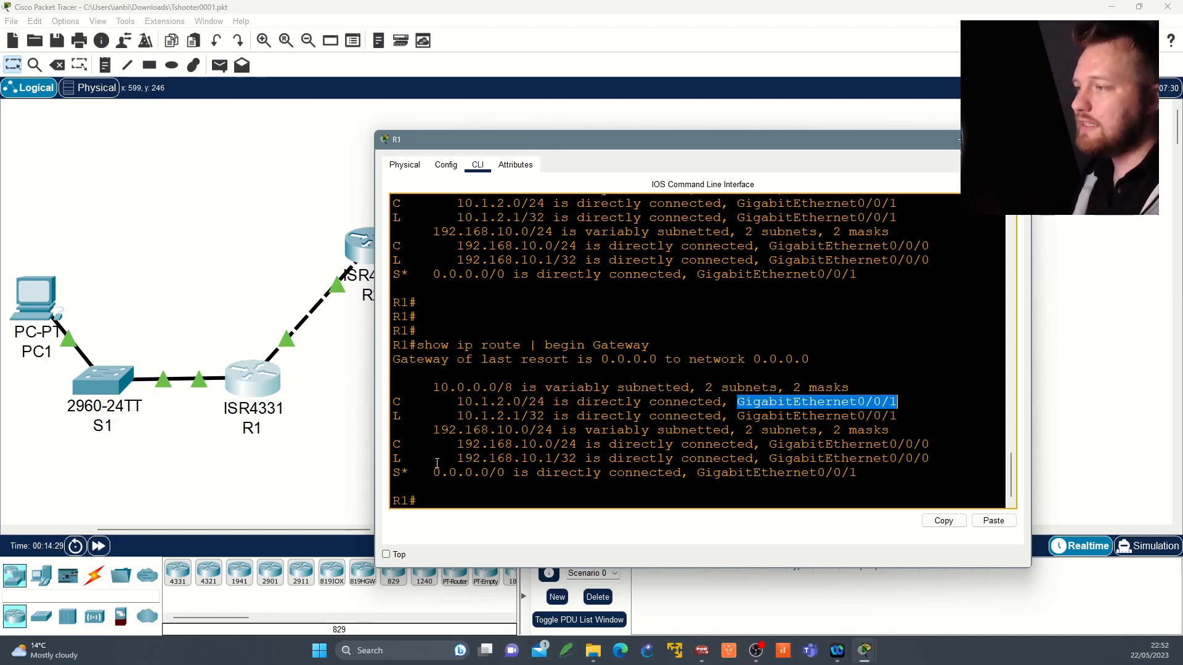
drag(395, 441, 930, 444)
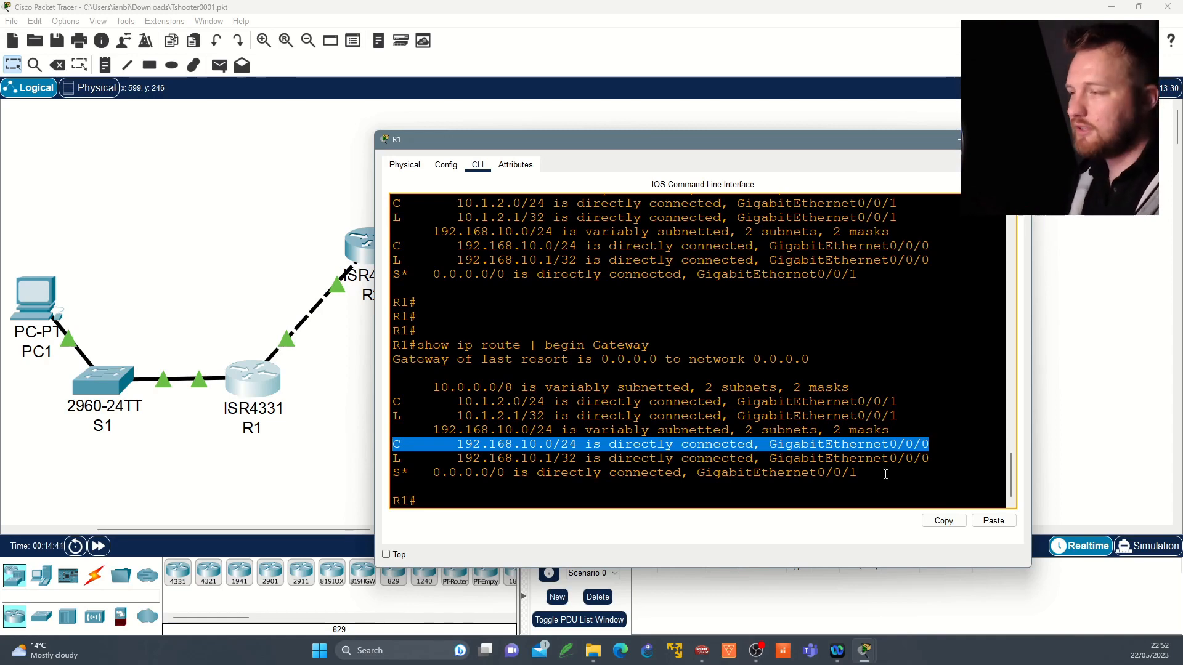
triple_click(569, 473)
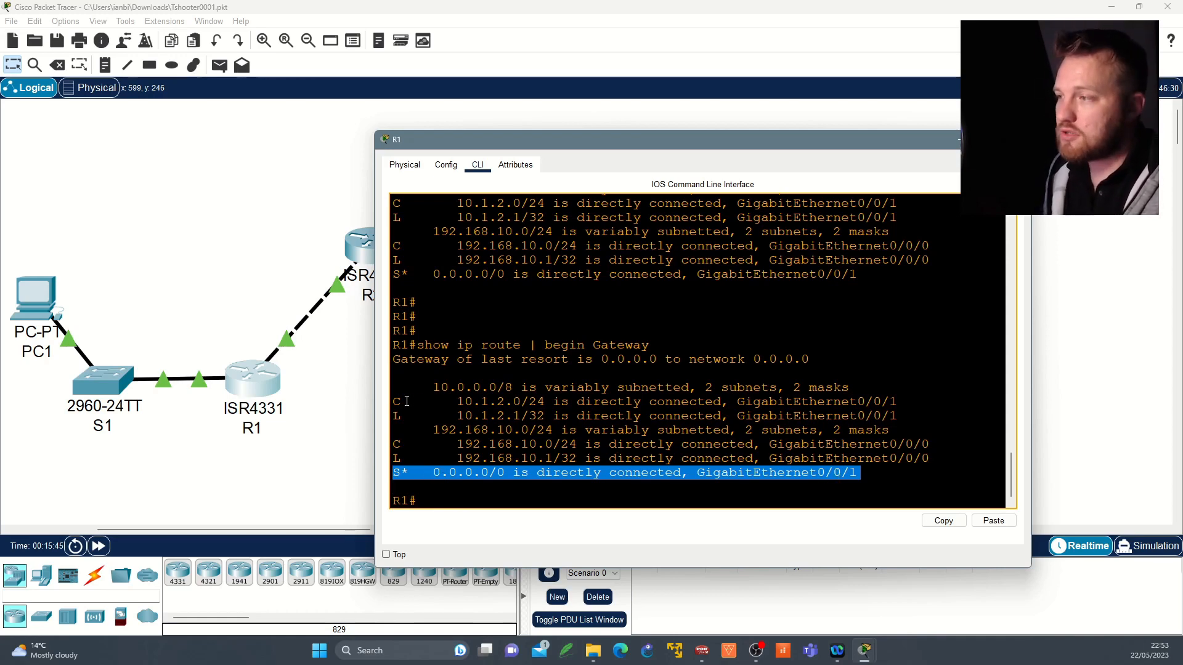
drag(890, 401, 393, 402)
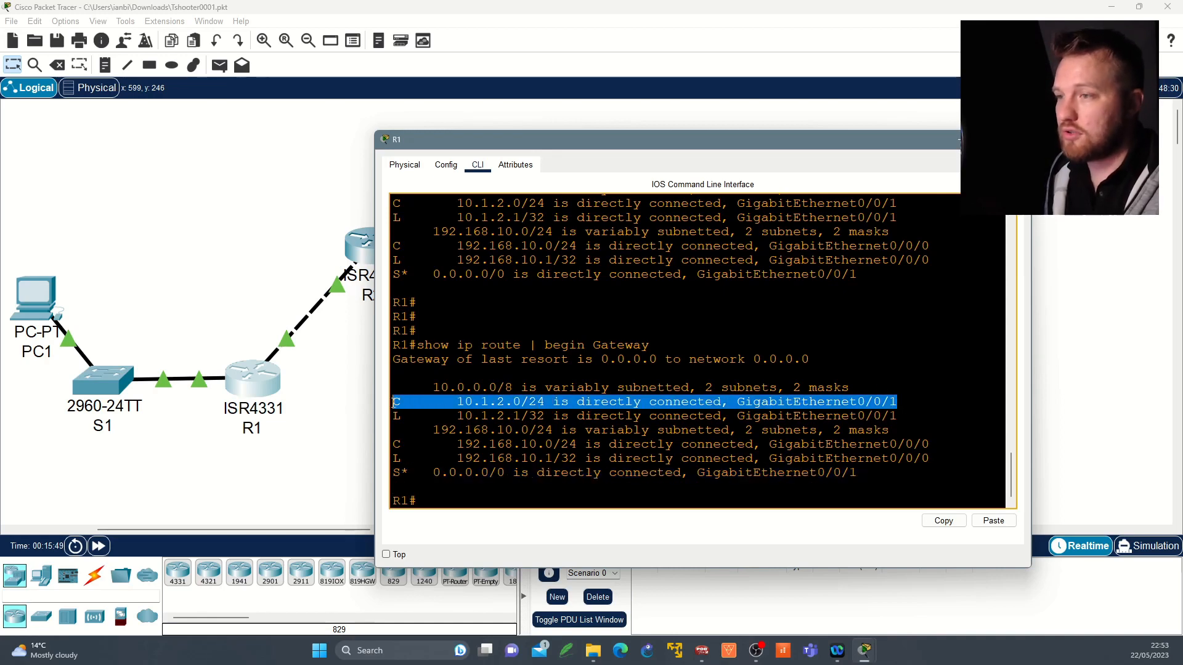
drag(745, 401, 900, 401)
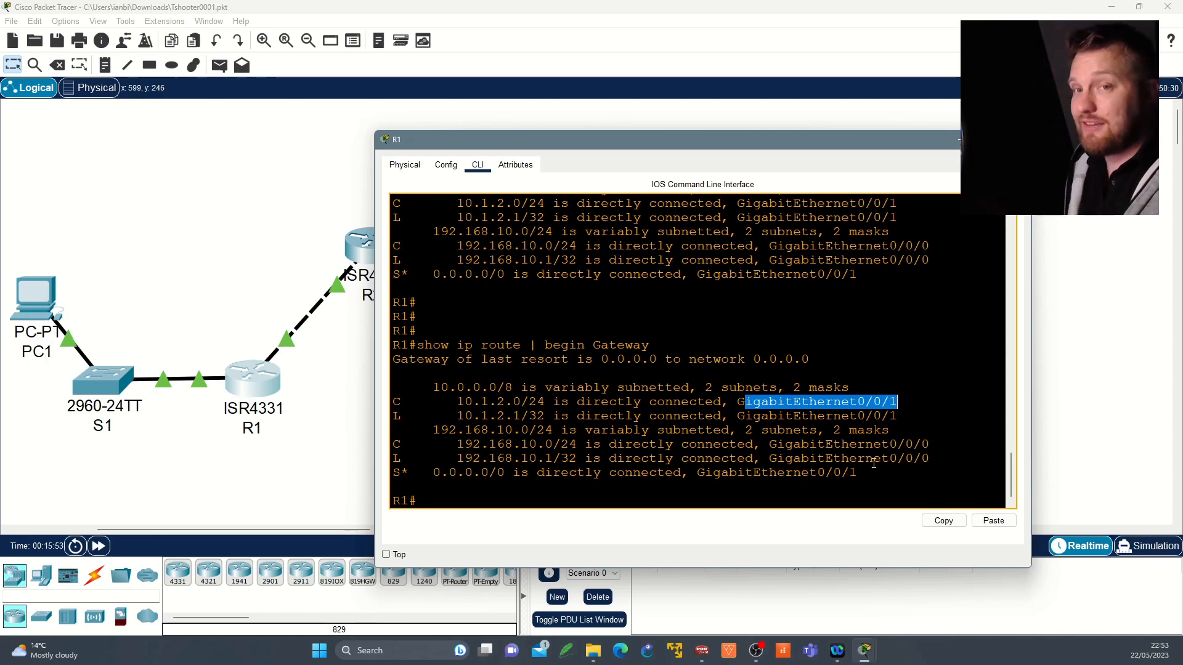
Step: Run show run | sec ip route on R1 and examine the configured static default route
click(734, 498)
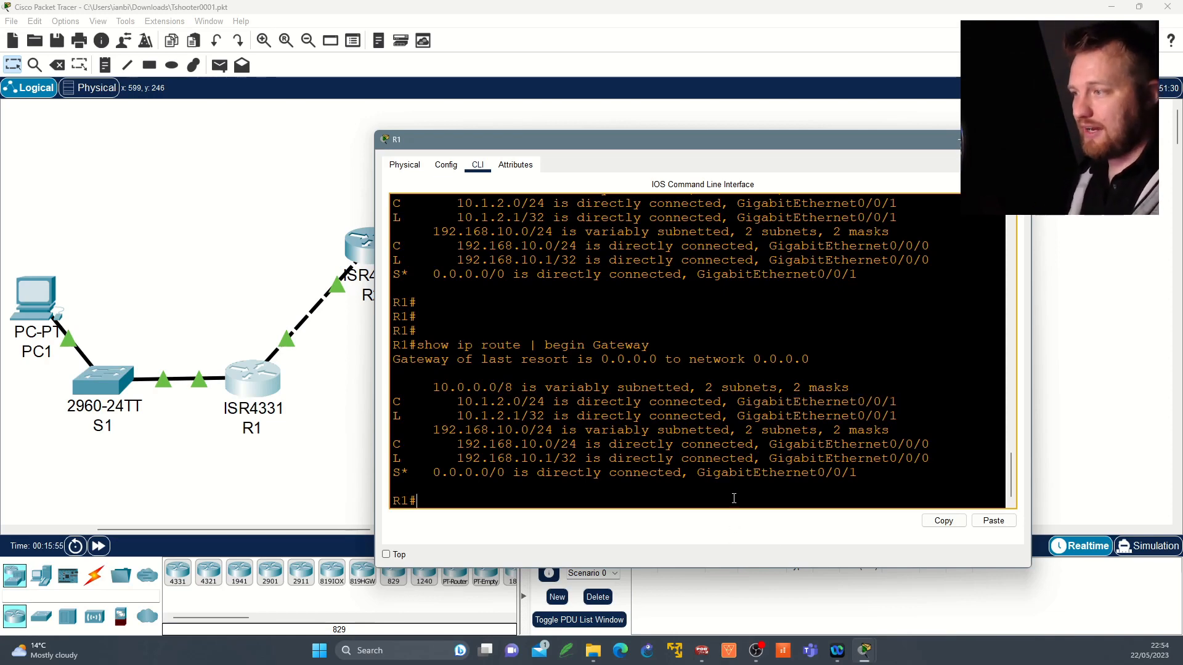
key(Return)
key(Return)
key(Return)
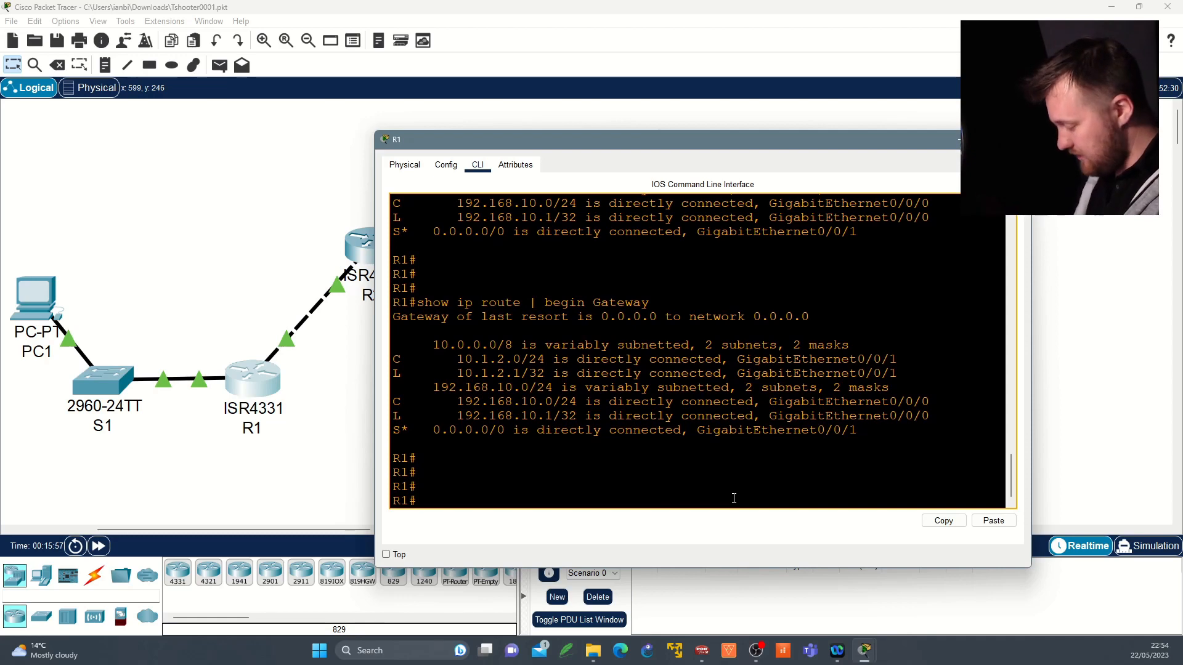
text(show run |)
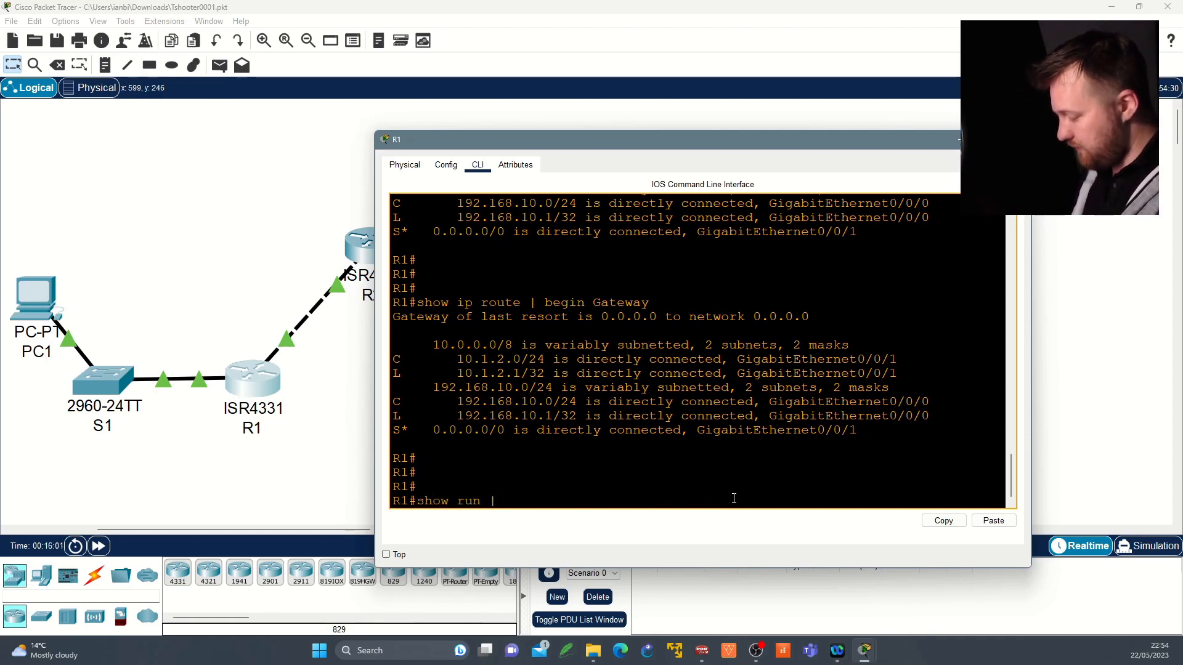
text( sec ip route)
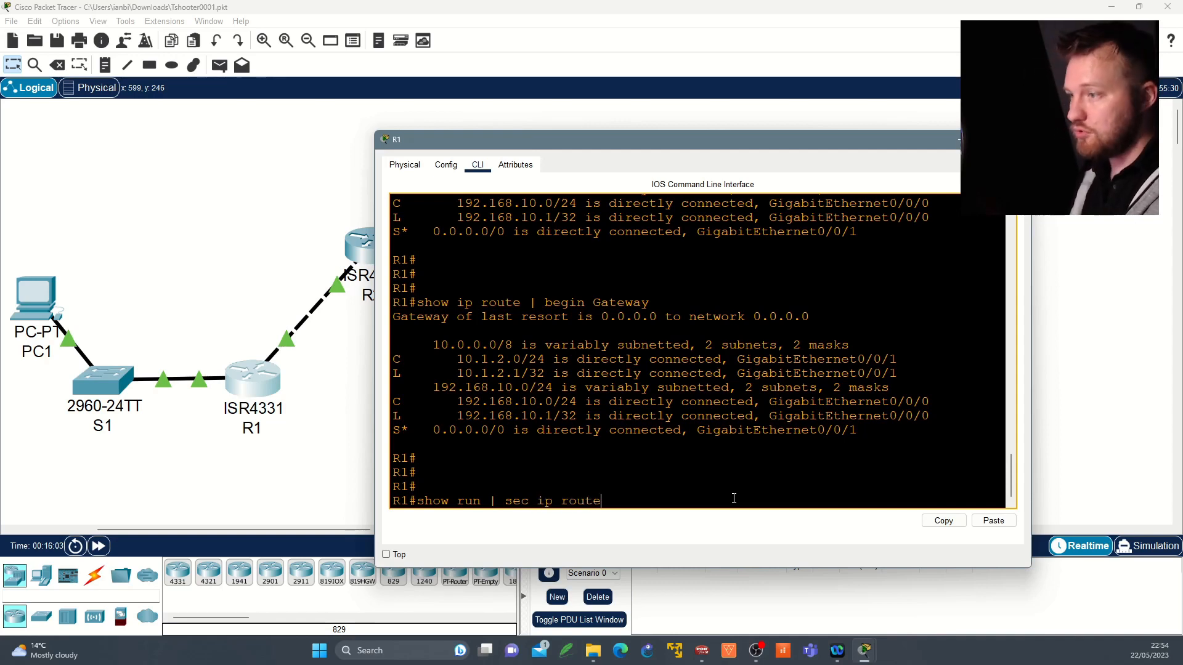
key(Return)
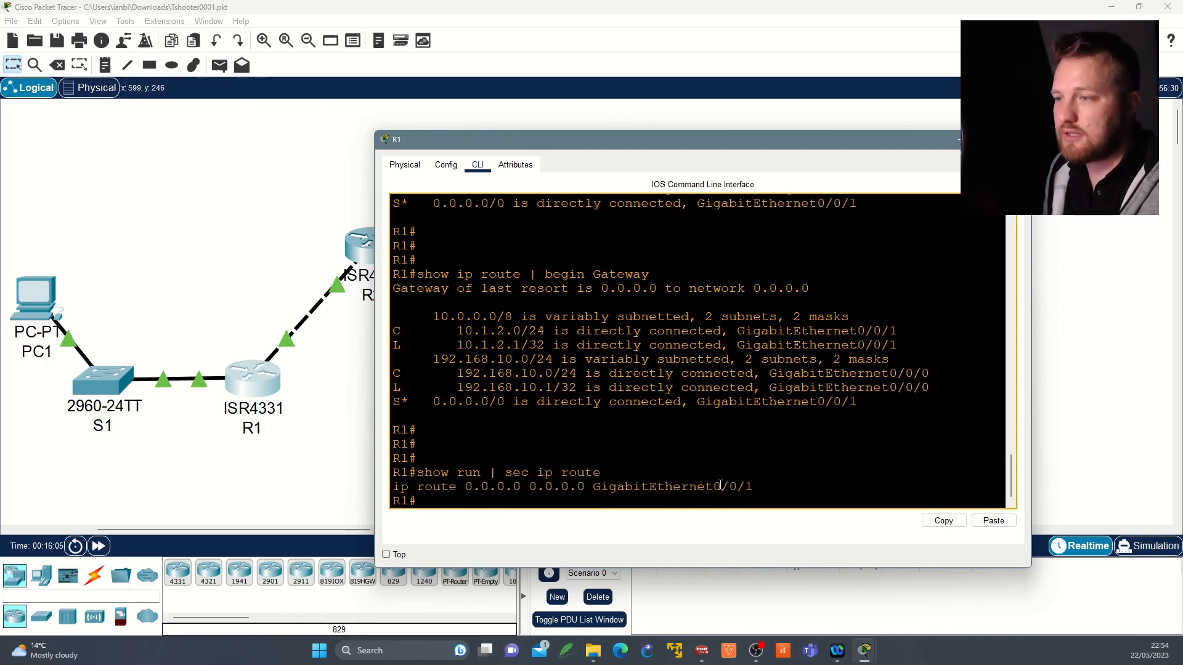
triple_click(720, 487)
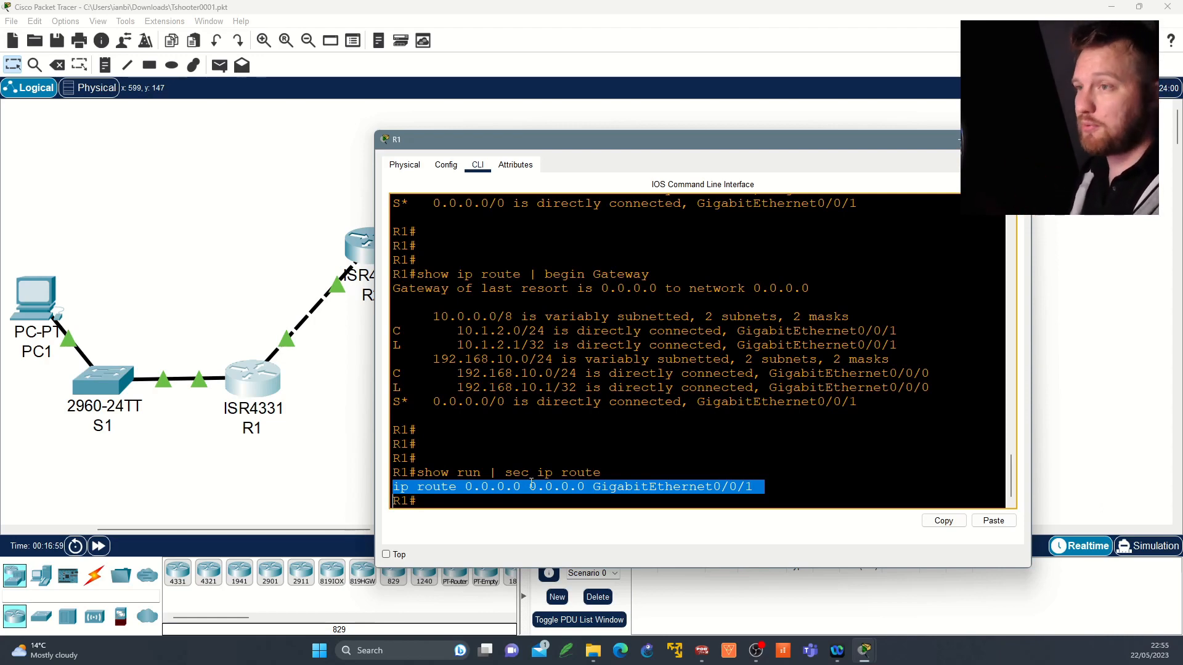
Step: Close R1's window, open R2's command line and enter privileged EXEC mode with en
click(1018, 140)
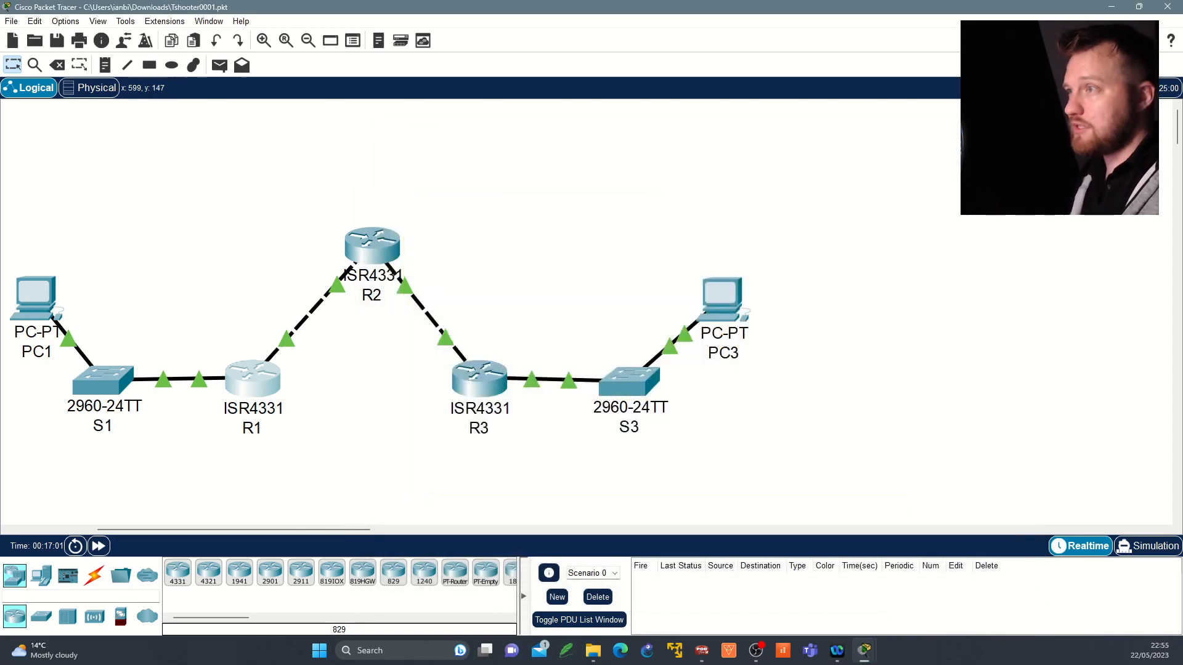
click(390, 245)
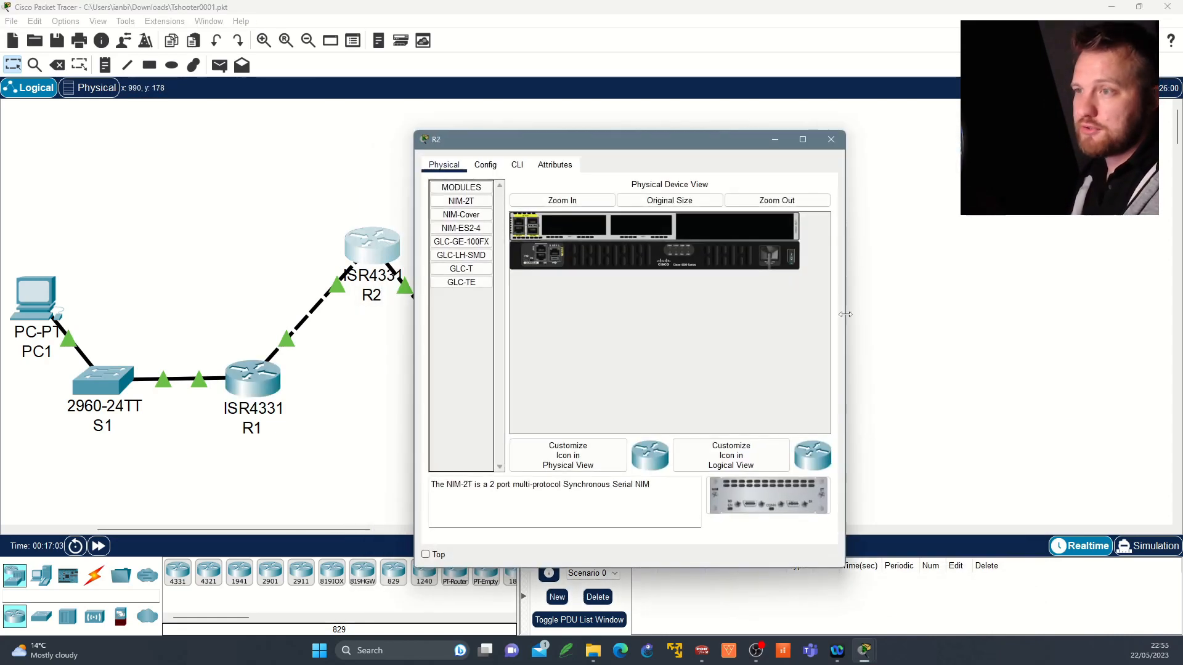
click(517, 165)
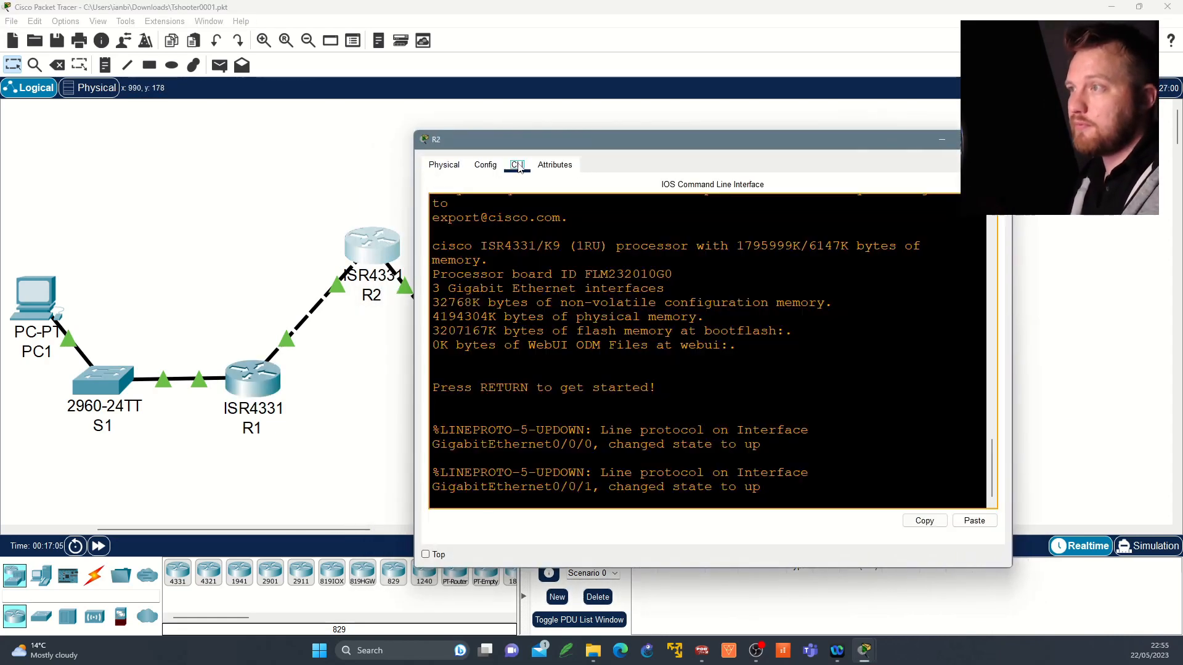
key(Return)
key(Return)
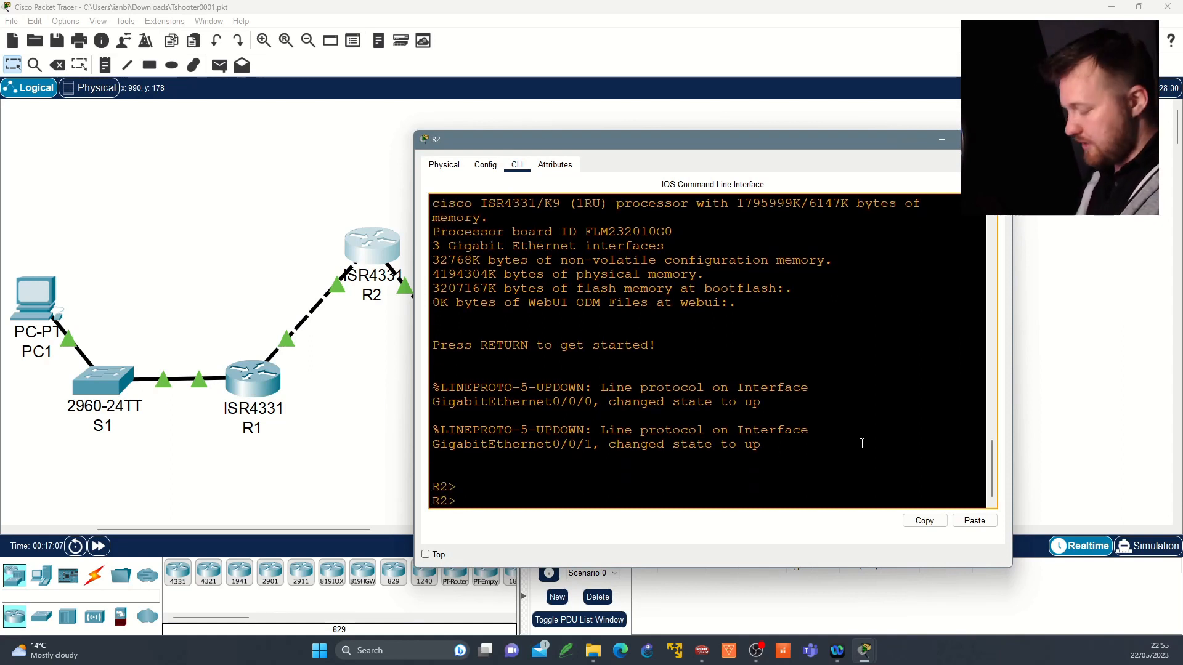
text(en)
key(Return)
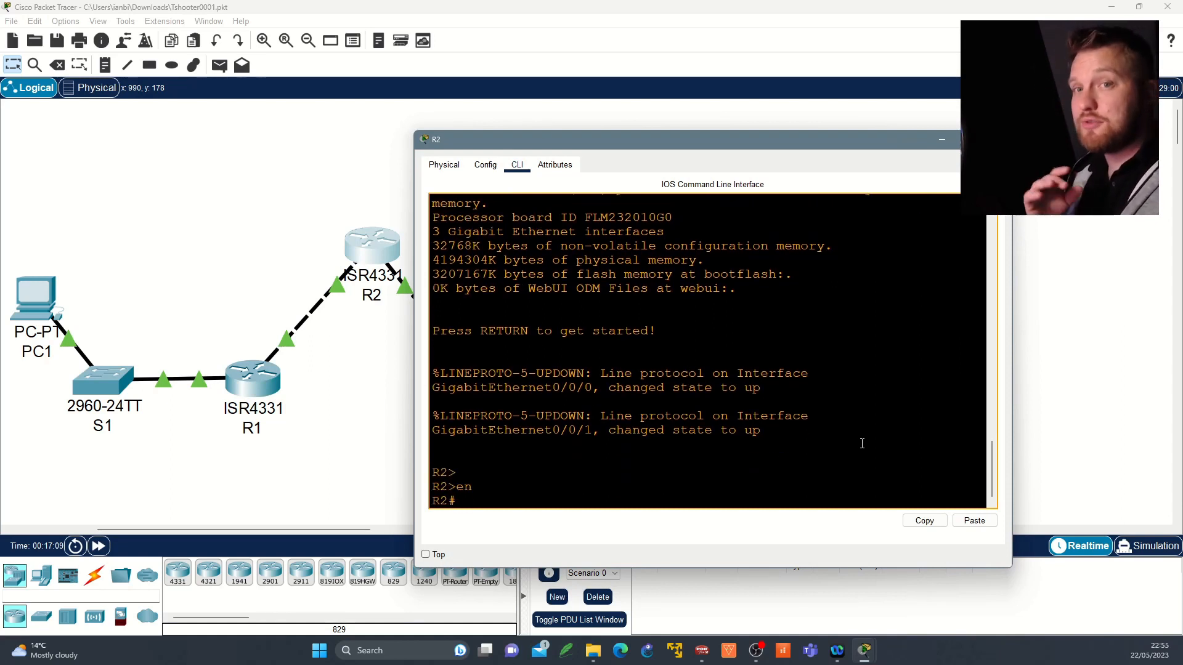
Step: Run show ip int br on R2 and check GigabitEthernet0/0/0 and GigabitEthernet0/0/1 against the topology, widening and repositioning the window
key(Return)
key(Return)
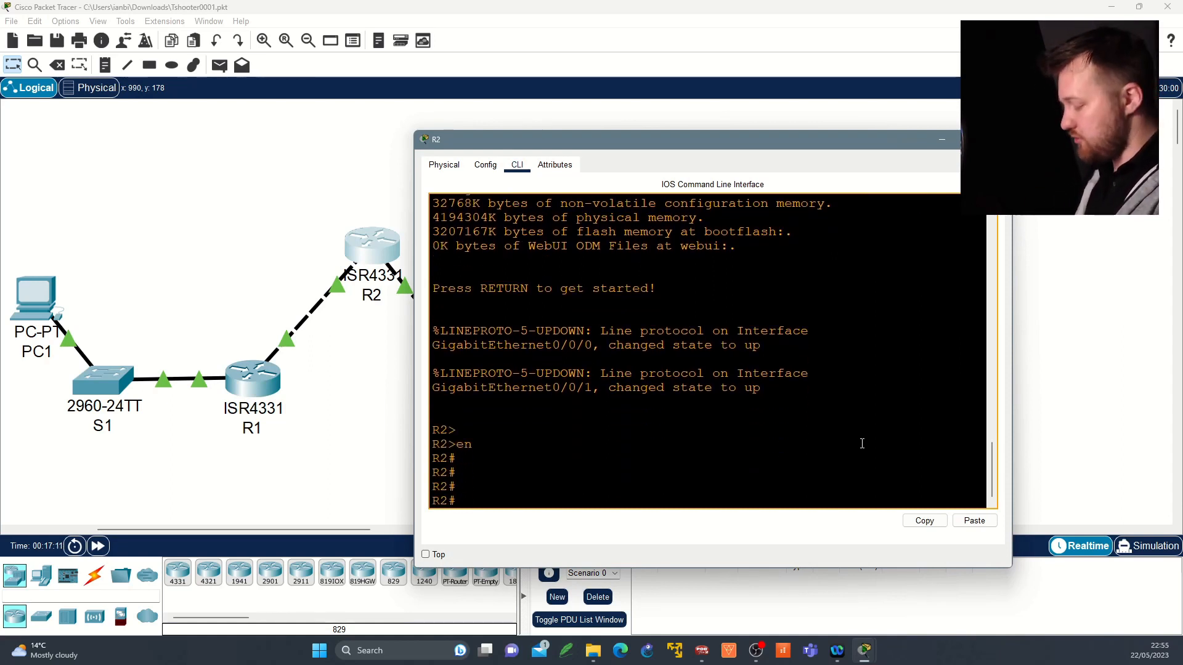
text(show ip int br)
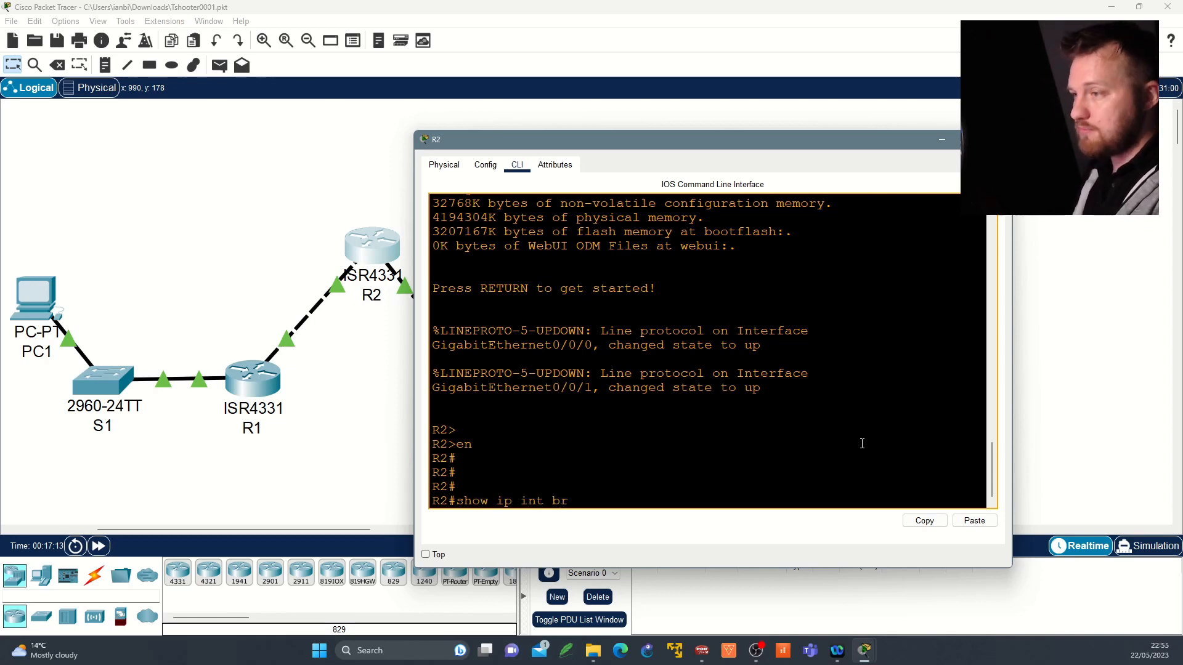
key(Return)
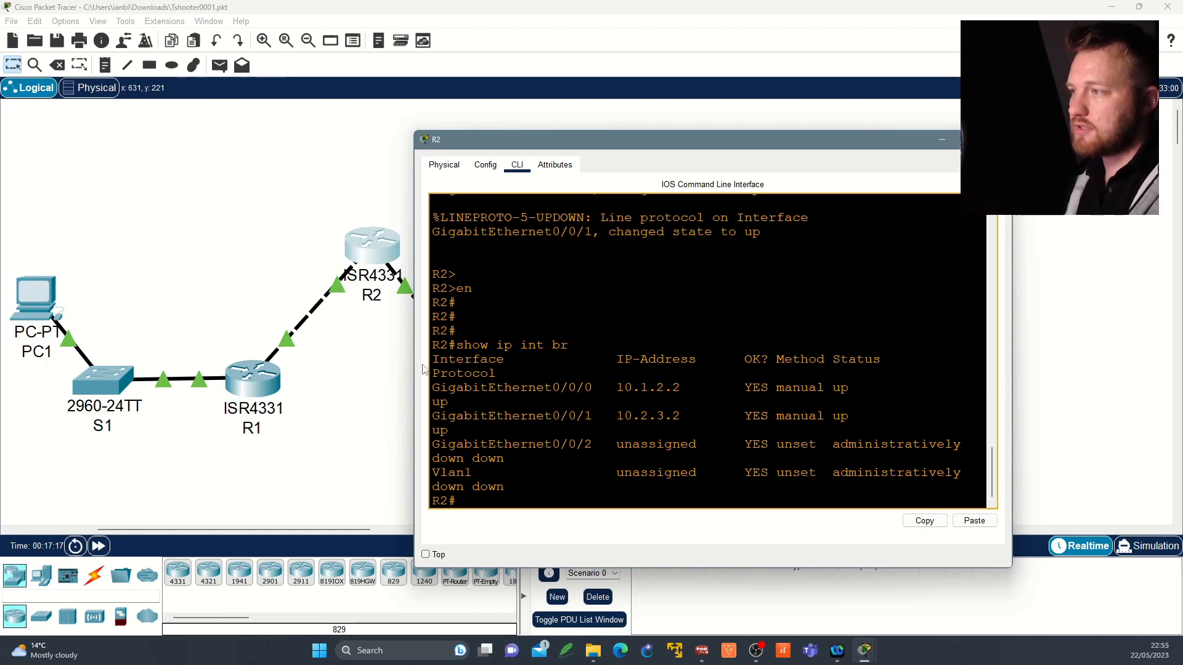
drag(415, 369, 377, 371)
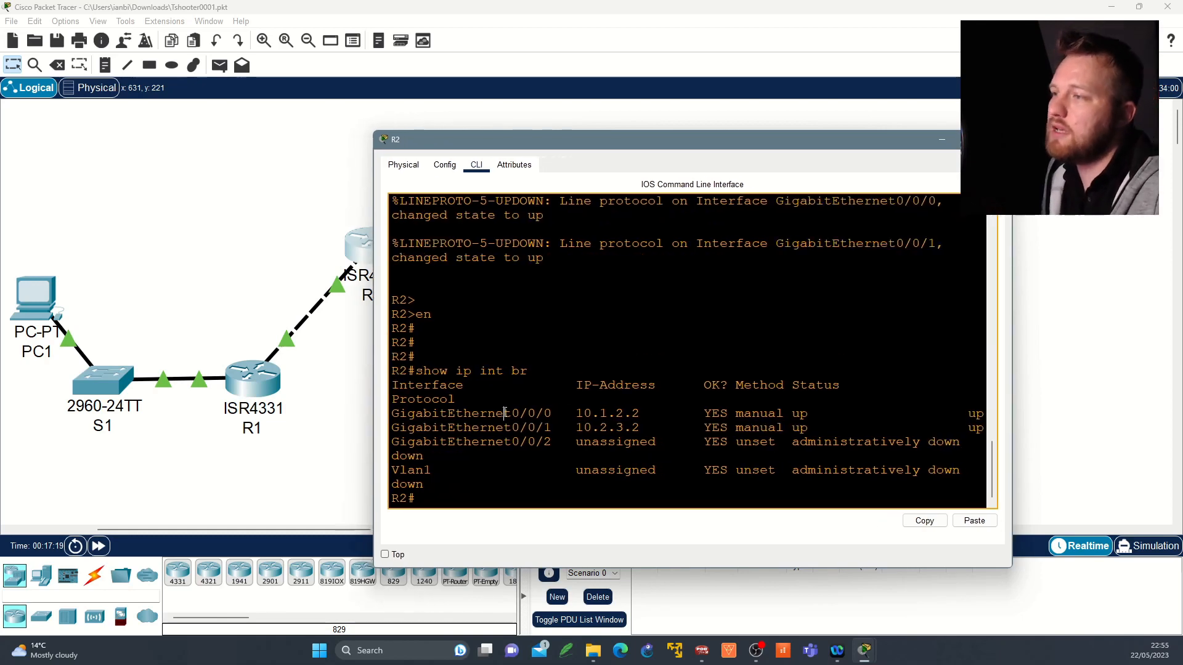
triple_click(464, 414)
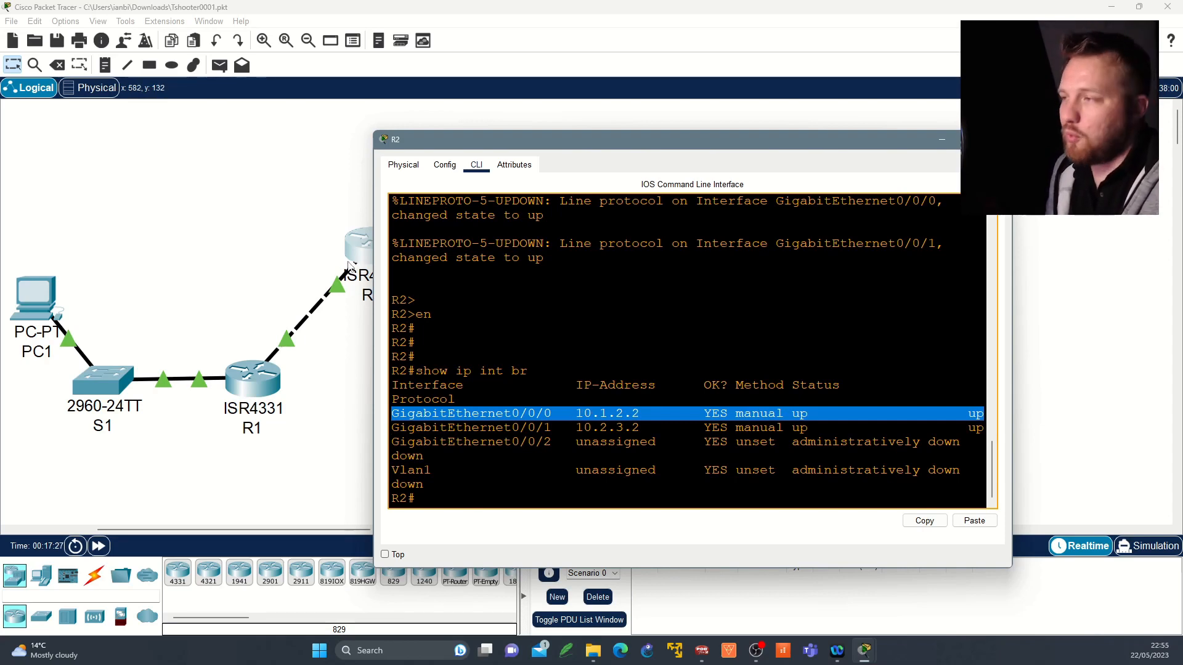
triple_click(470, 427)
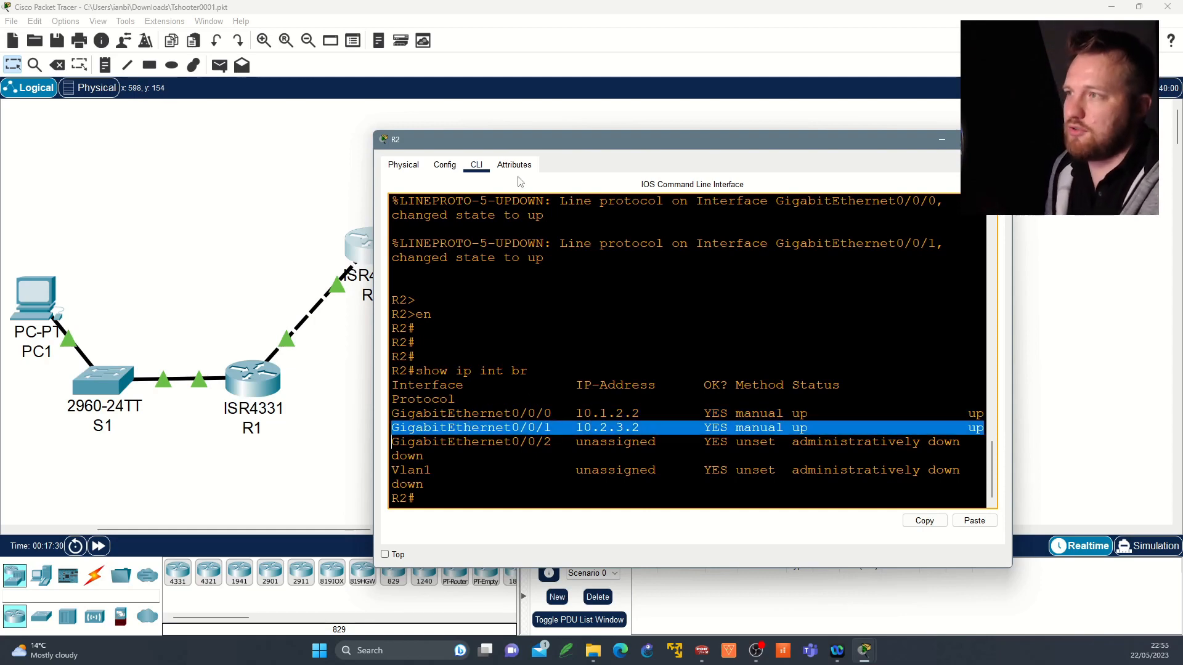
drag(510, 140, 550, 140)
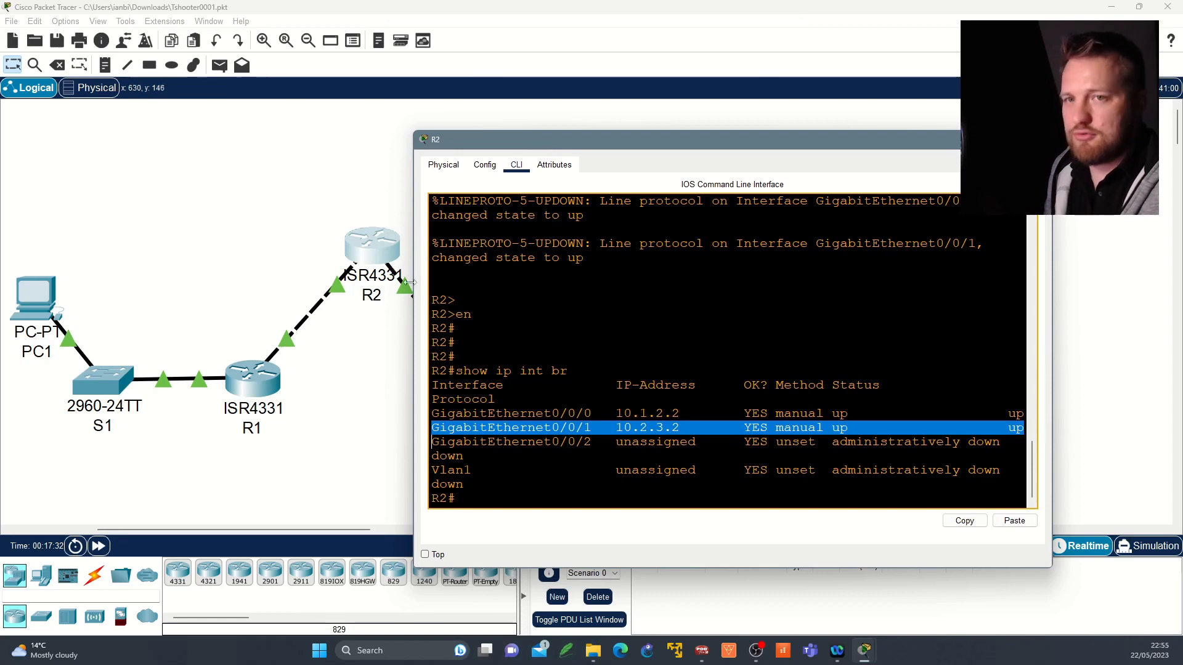
drag(578, 146, 408, 130)
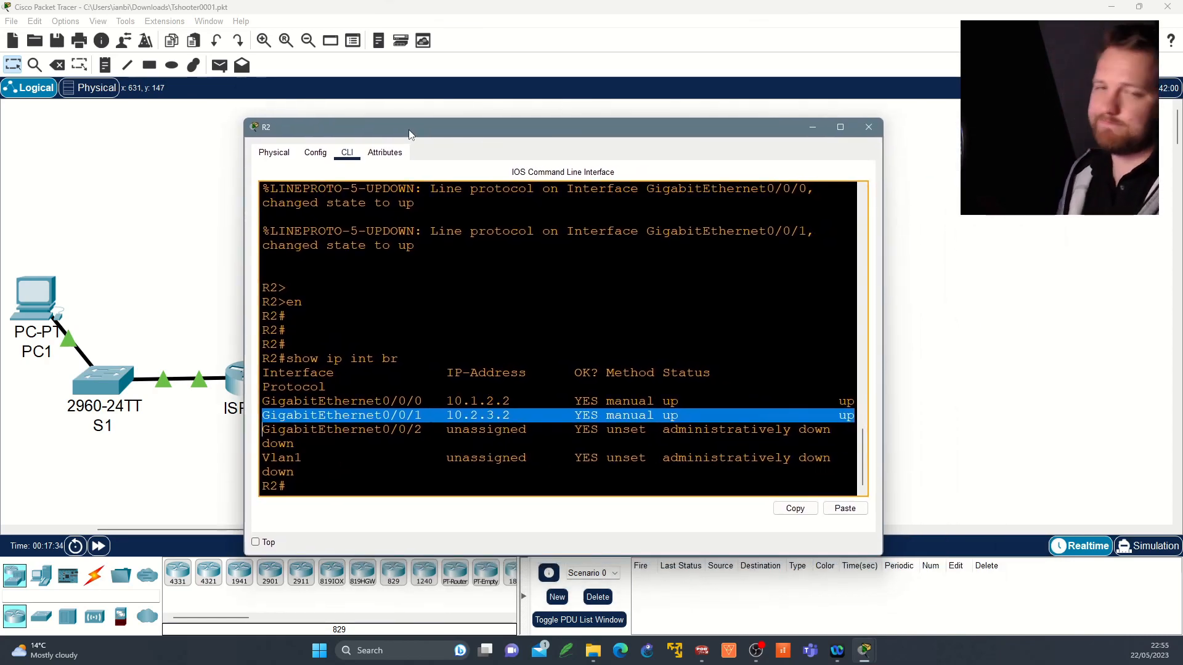
Step: Run show ip route on R2 to list its routing table
click(454, 449)
key(Return)
key(Return)
key(Return)
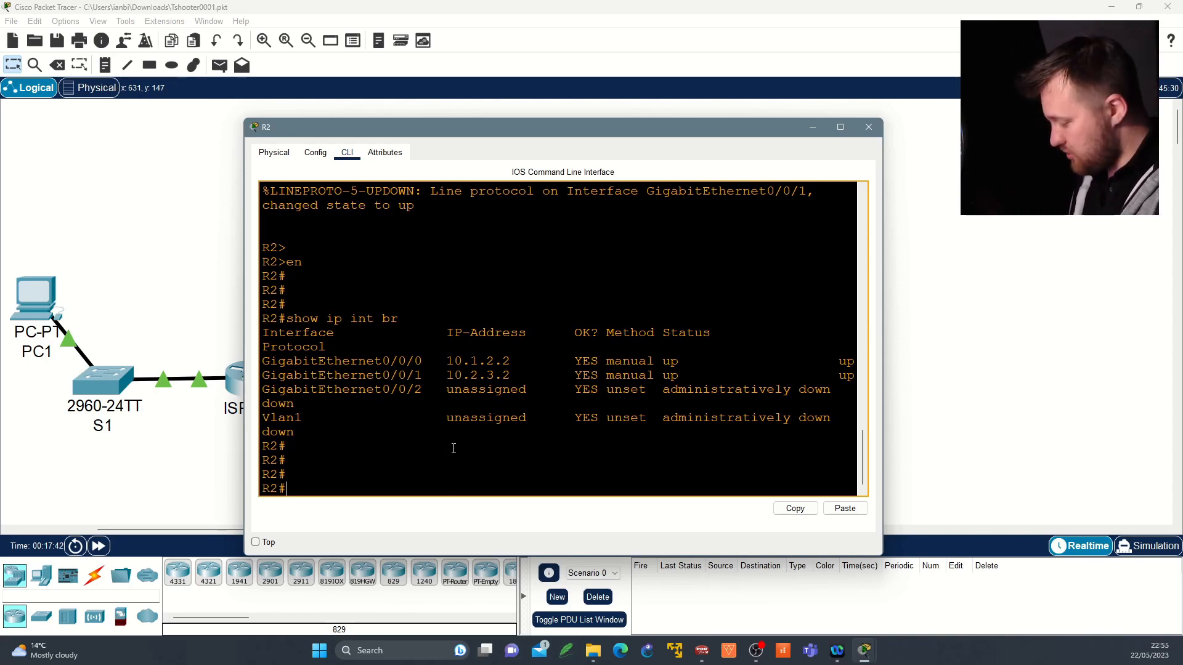
text(show ip route)
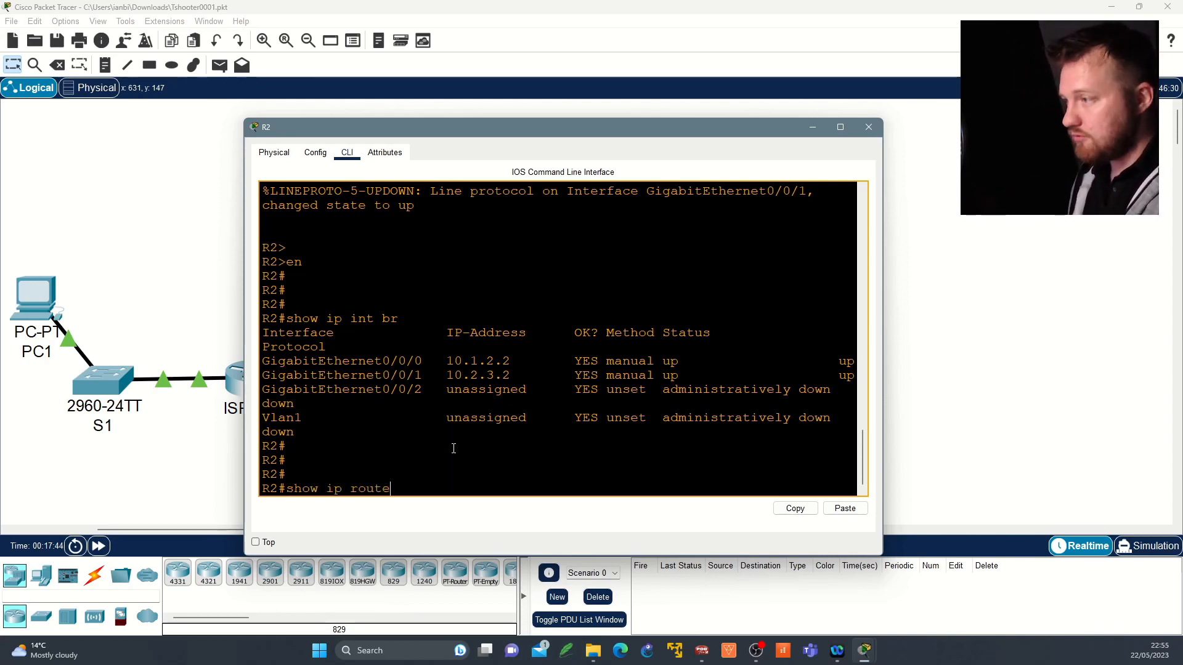
key(Return)
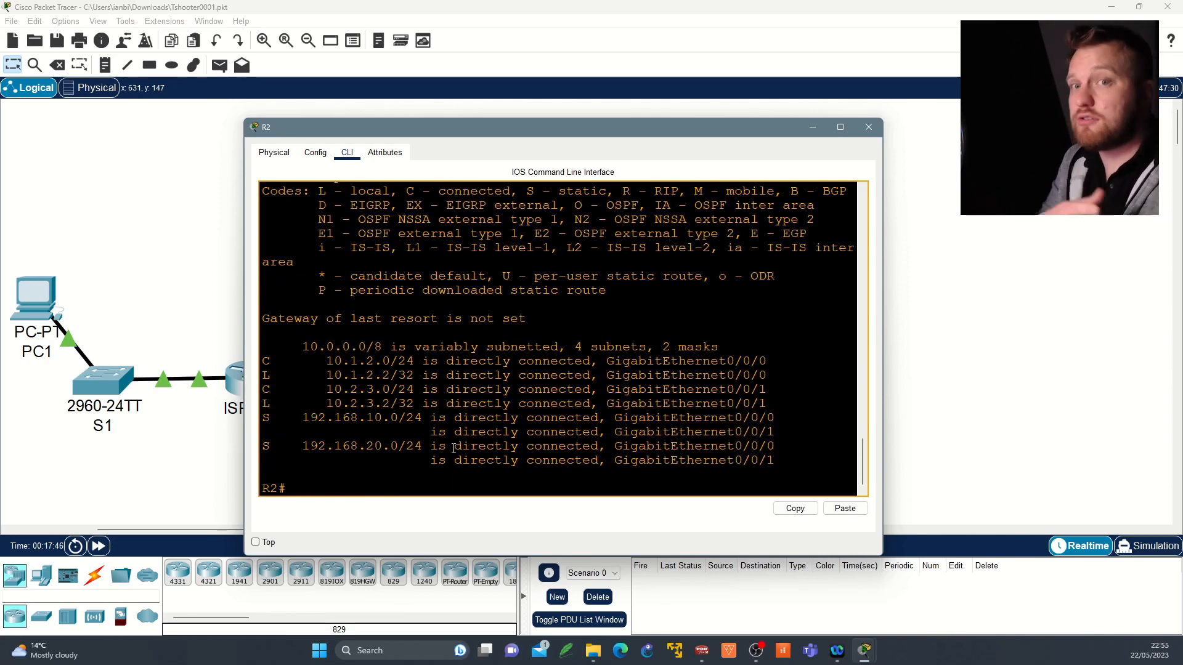
key(Return)
key(Return)
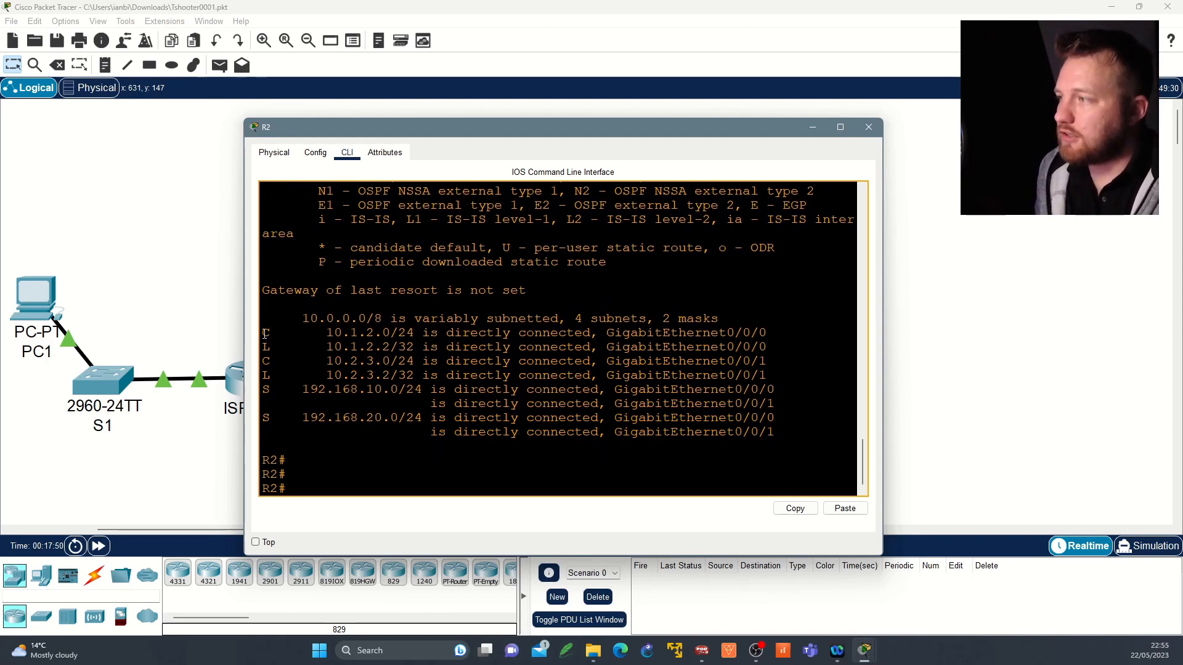
Step: Compare R2's connected and local routes with the GigabitEthernet0/0/0 and GigabitEthernet0/0/1 addresses in the earlier interface summary
drag(265, 333, 778, 378)
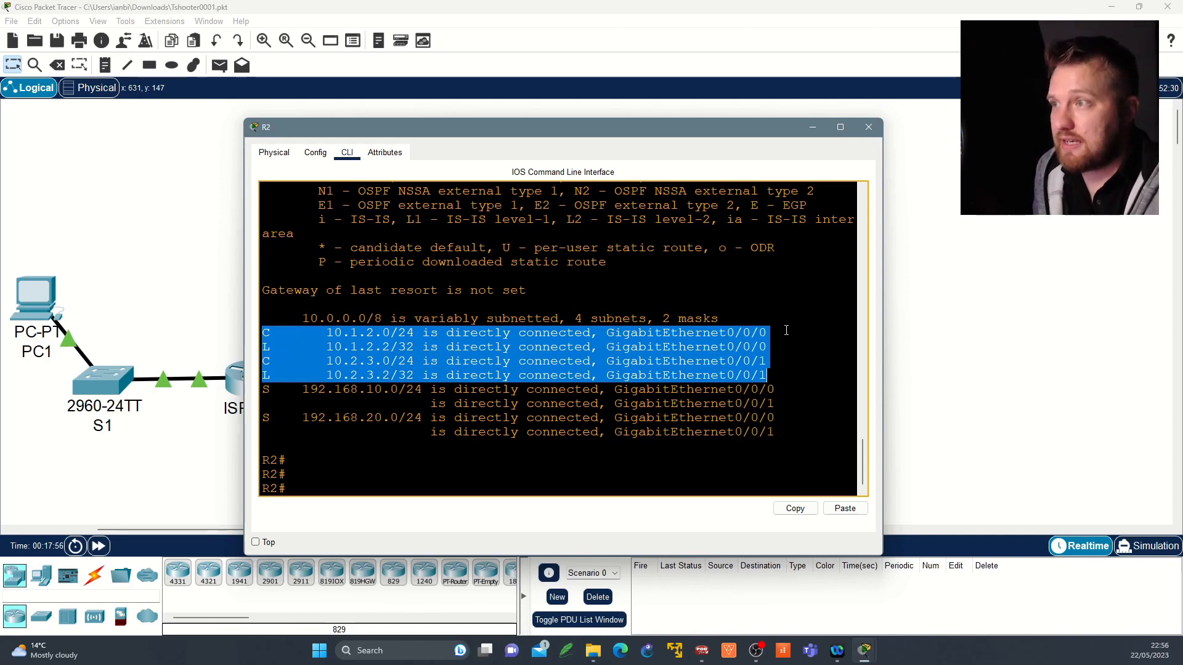
scroll(491, 274, up, 5)
drag(407, 241, 515, 243)
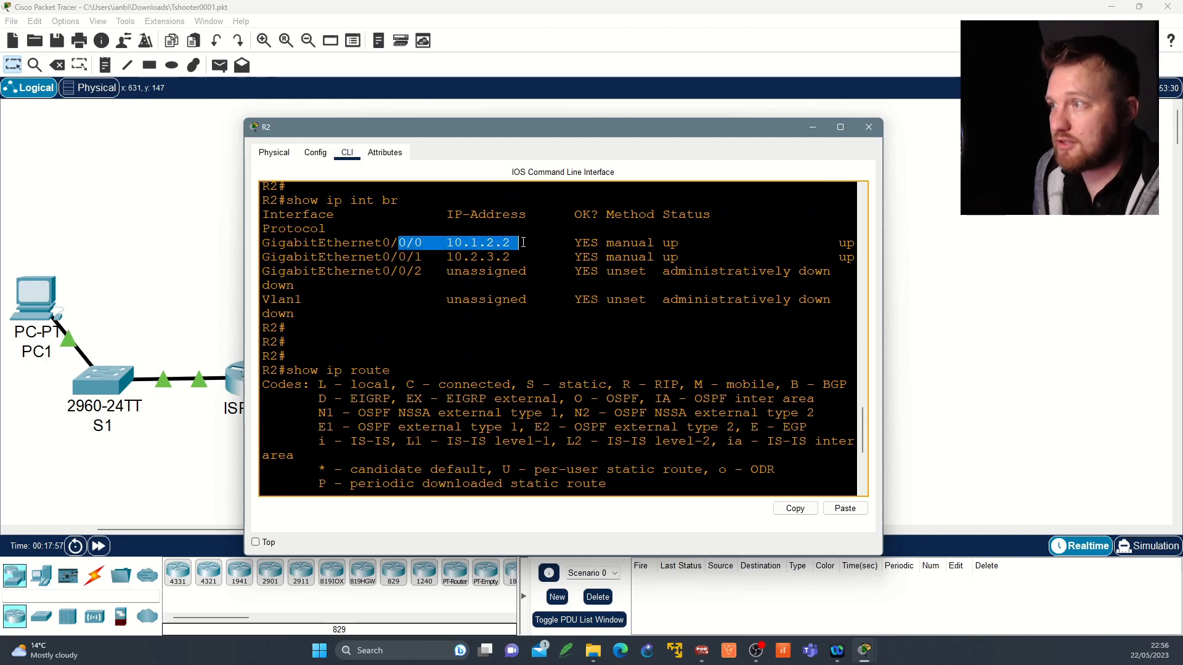
scroll(266, 356, down, 5)
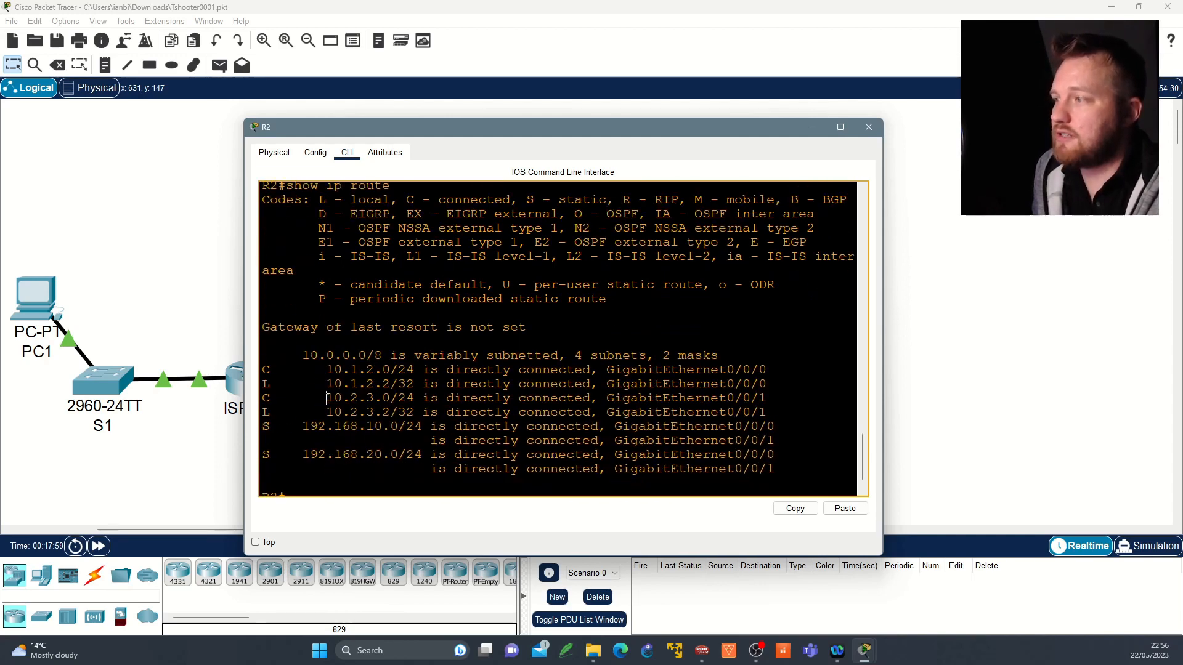
drag(328, 399, 769, 400)
scroll(487, 278, up, 4)
drag(398, 257, 521, 260)
scroll(454, 275, down, 5)
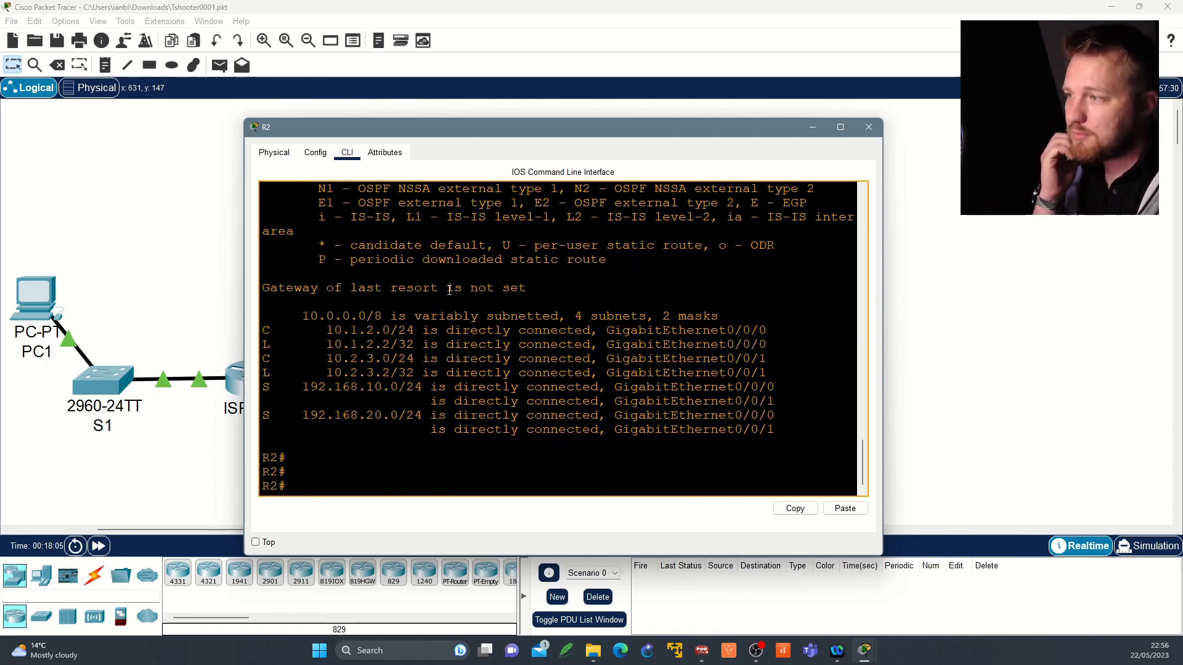
Step: Examine R2's static routes to 192.168.10.0/24 and 192.168.20.0/24 and the exit interfaces listed for each
double_click(265, 387)
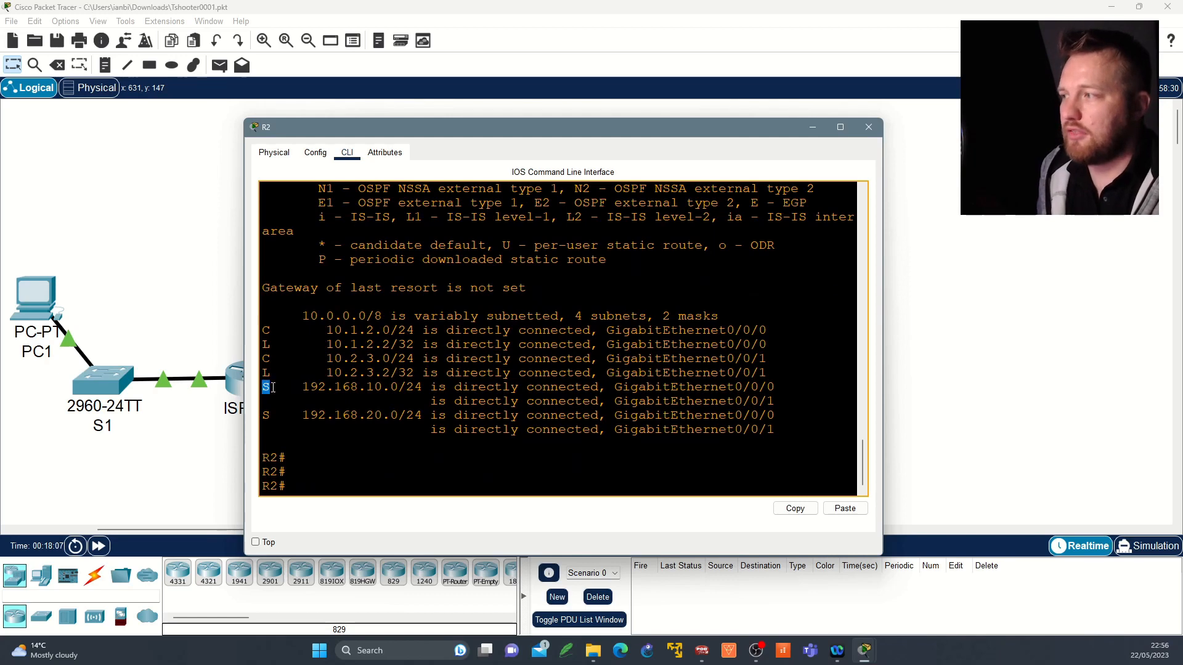
double_click(266, 416)
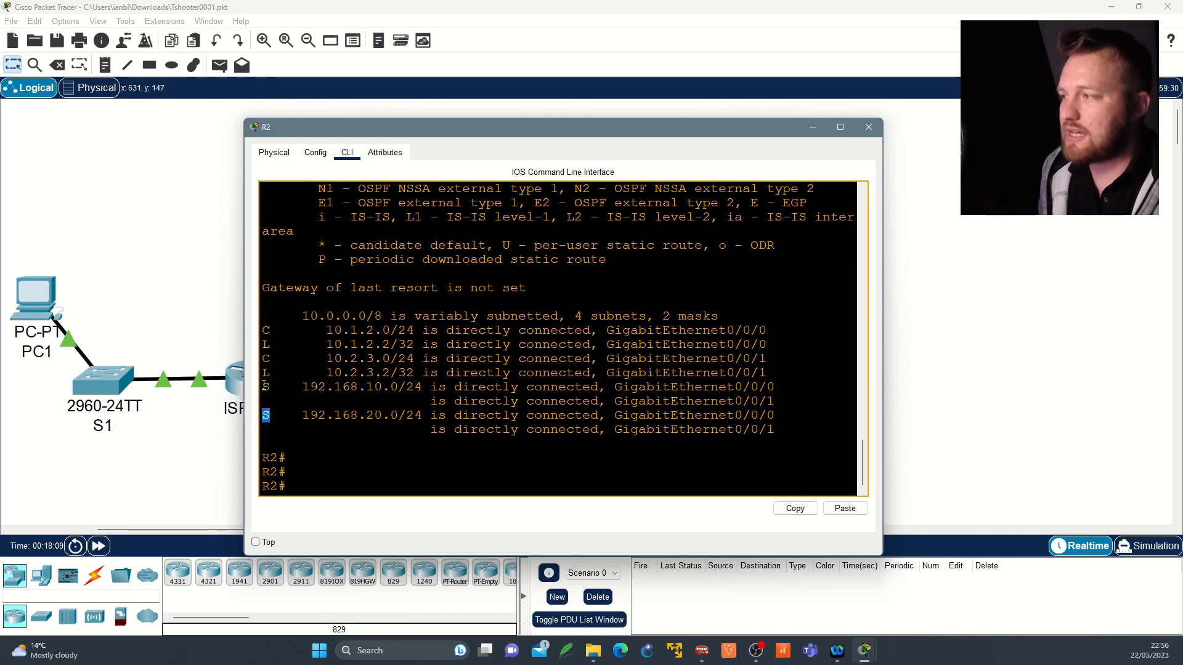
drag(266, 387, 777, 387)
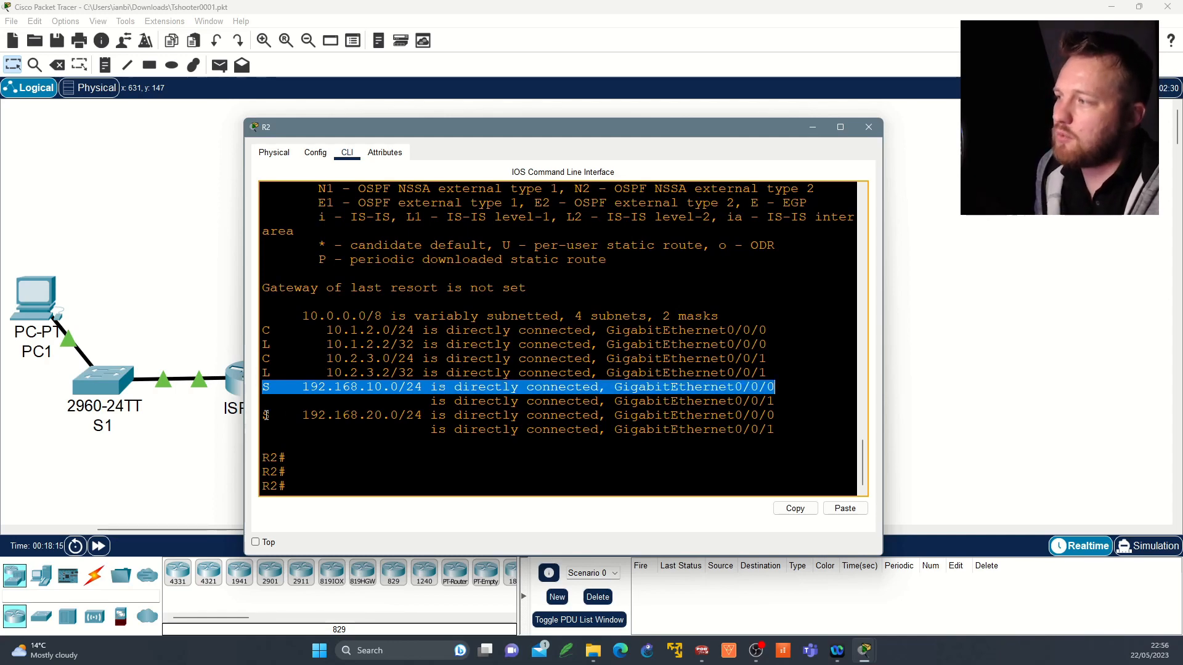
drag(263, 416, 781, 419)
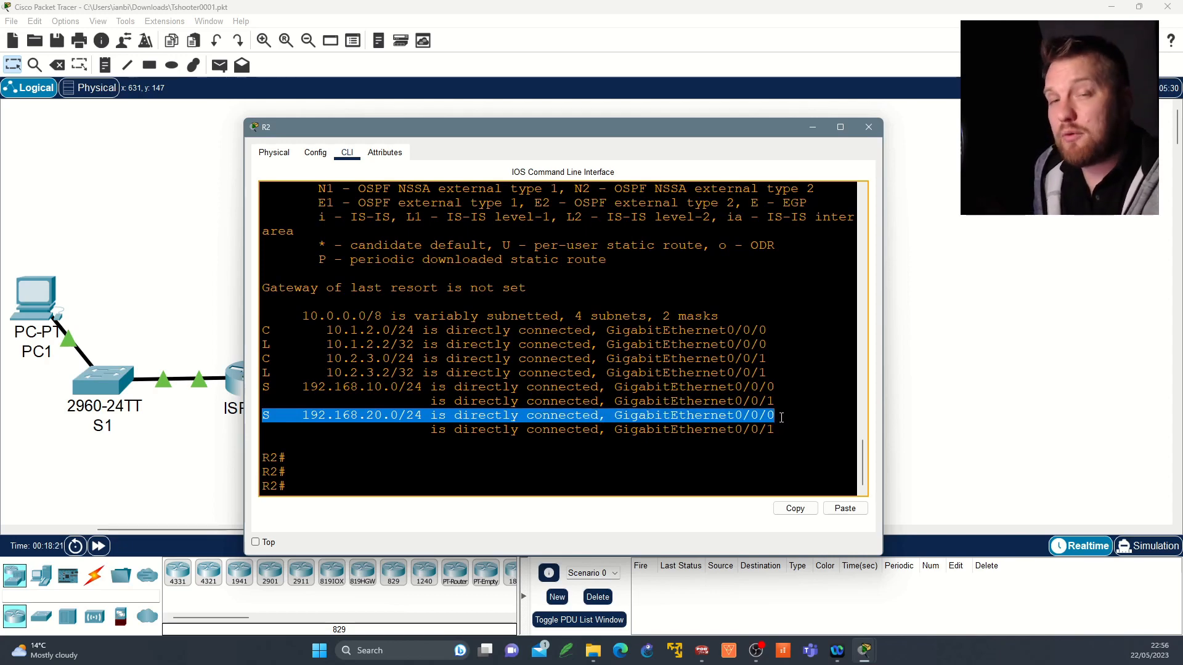
triple_click(656, 402)
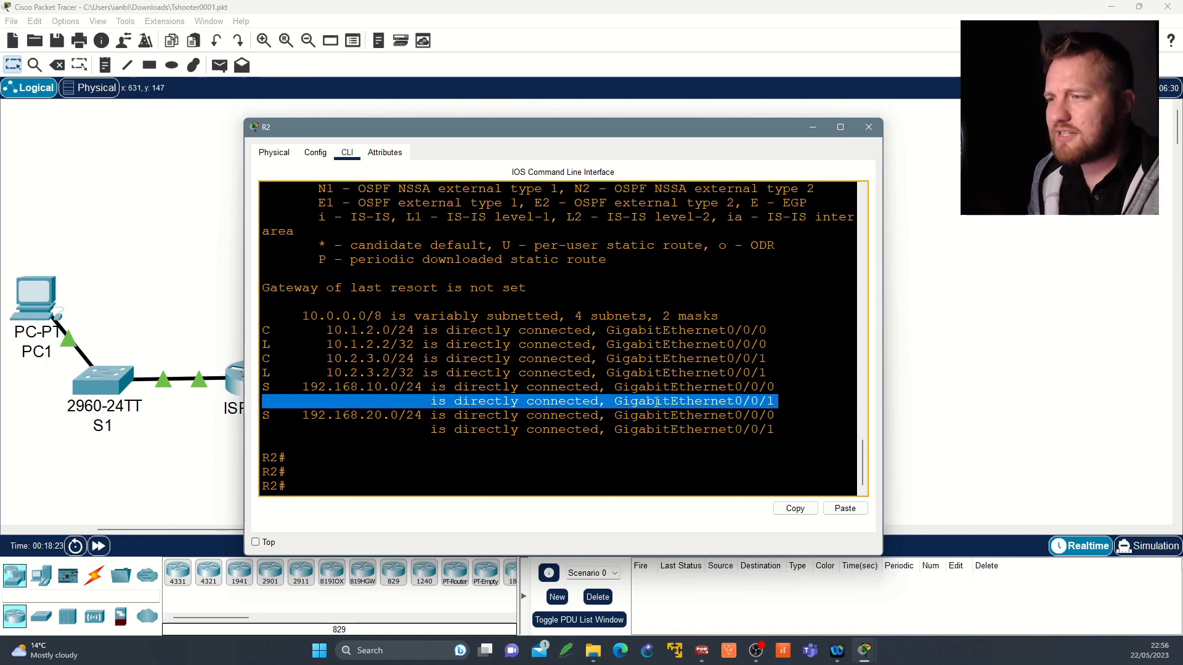
triple_click(645, 431)
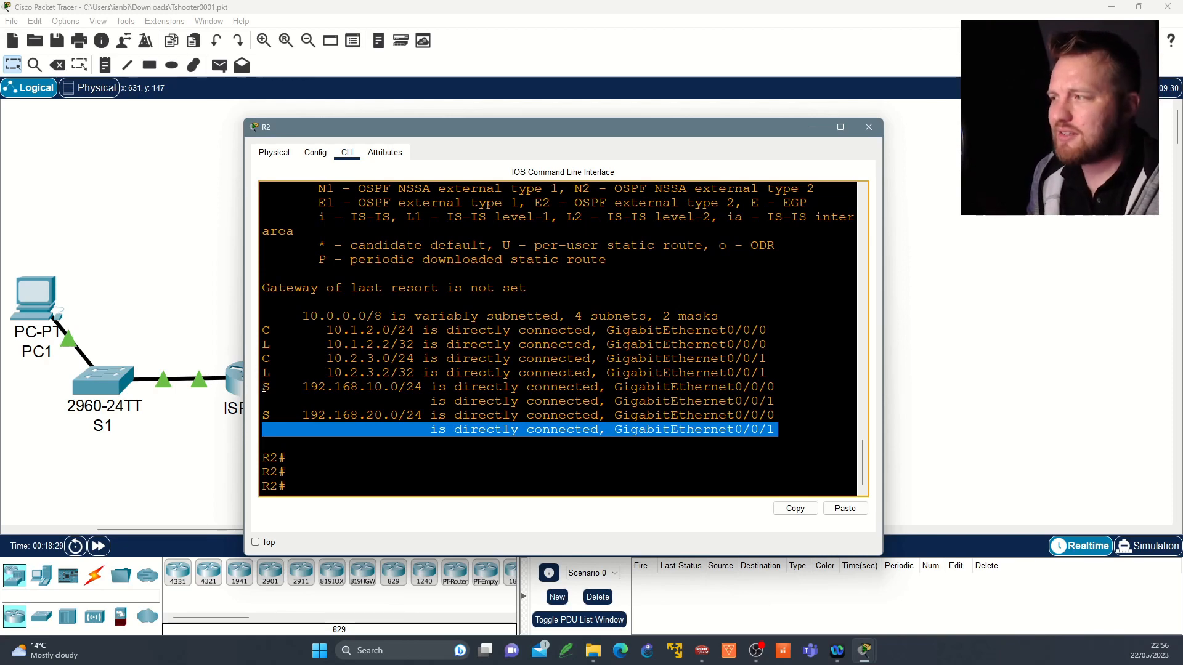
drag(262, 387, 775, 402)
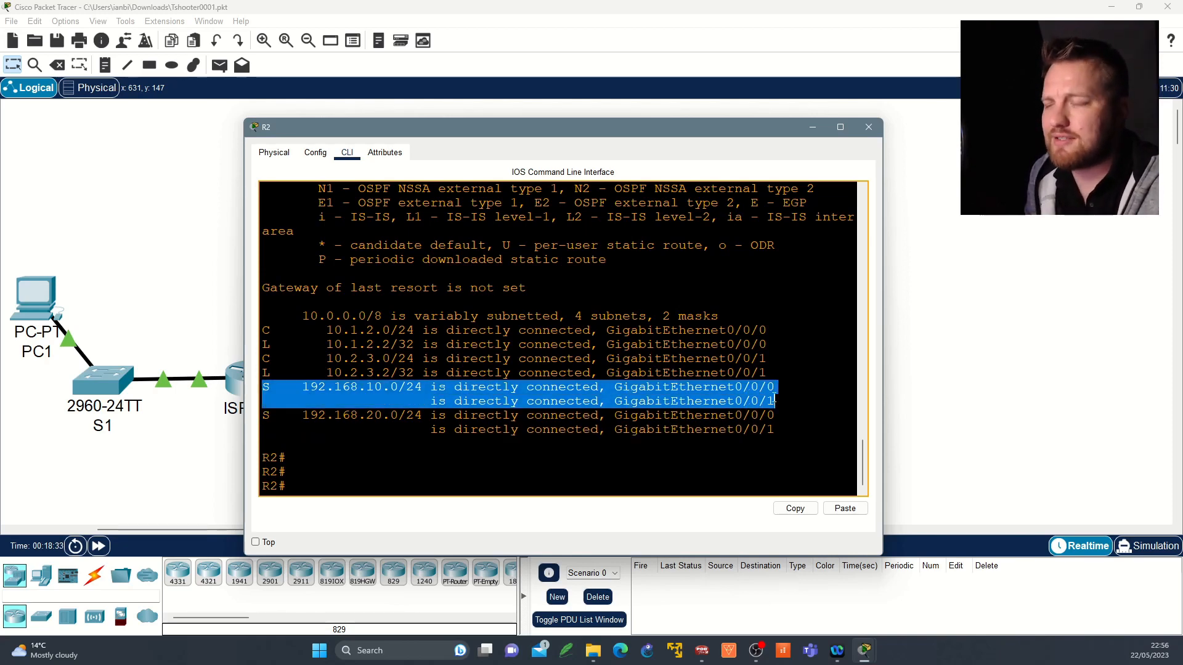
click(266, 414)
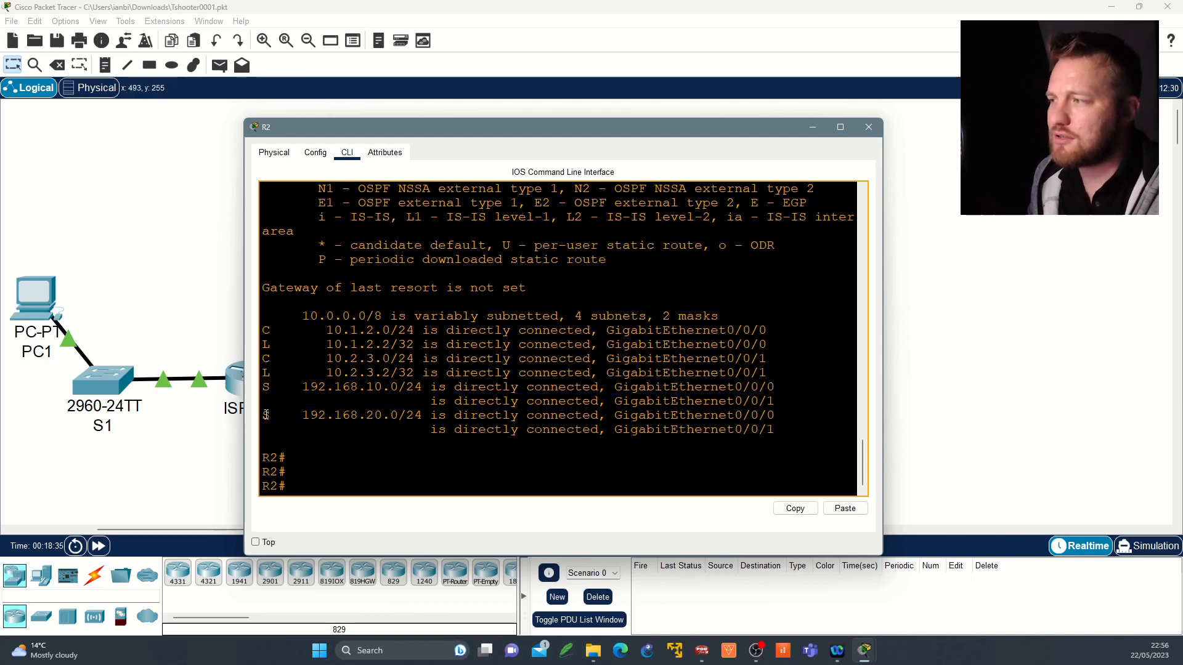
drag(266, 414, 777, 427)
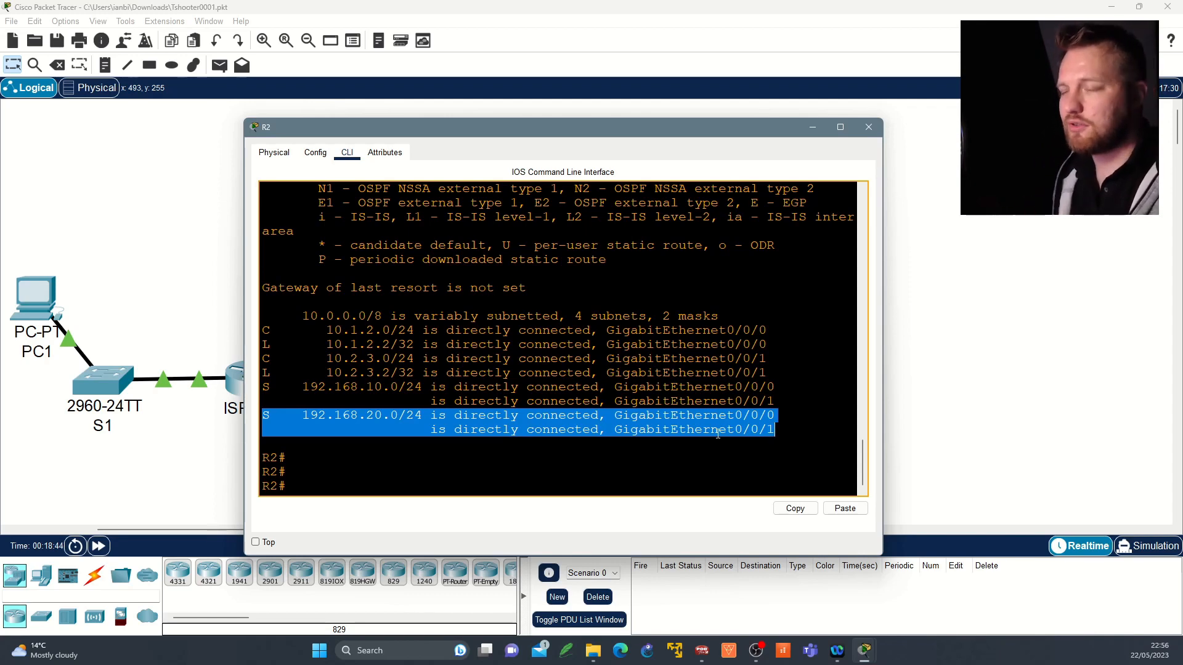
click(495, 387)
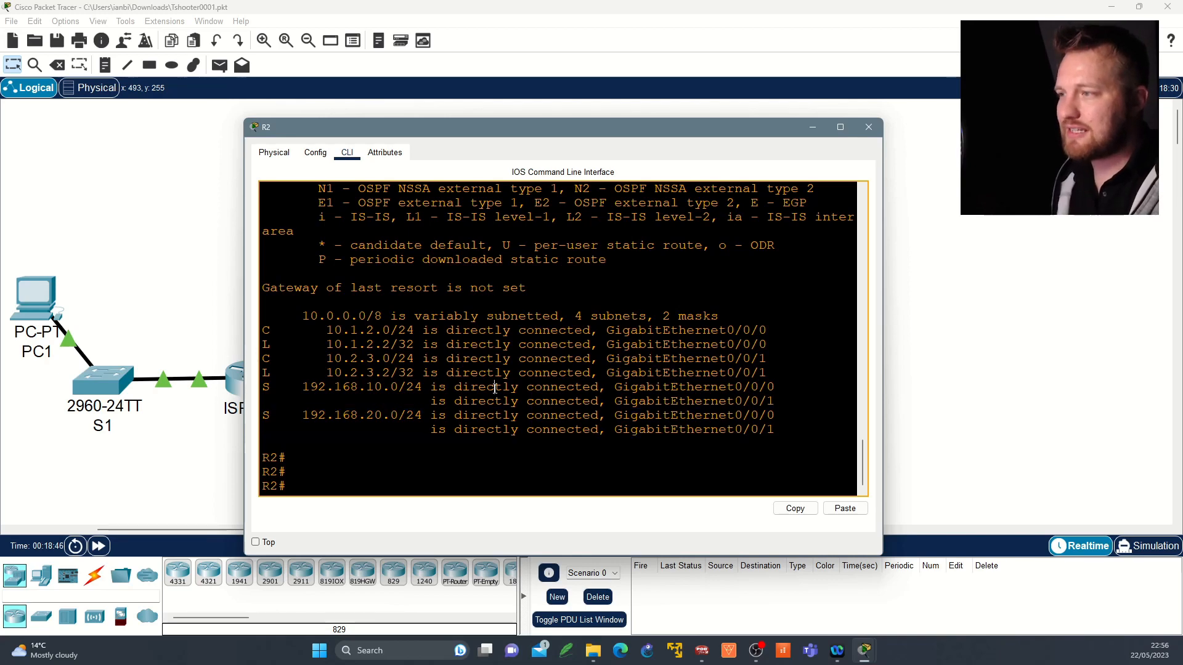
drag(393, 387, 784, 401)
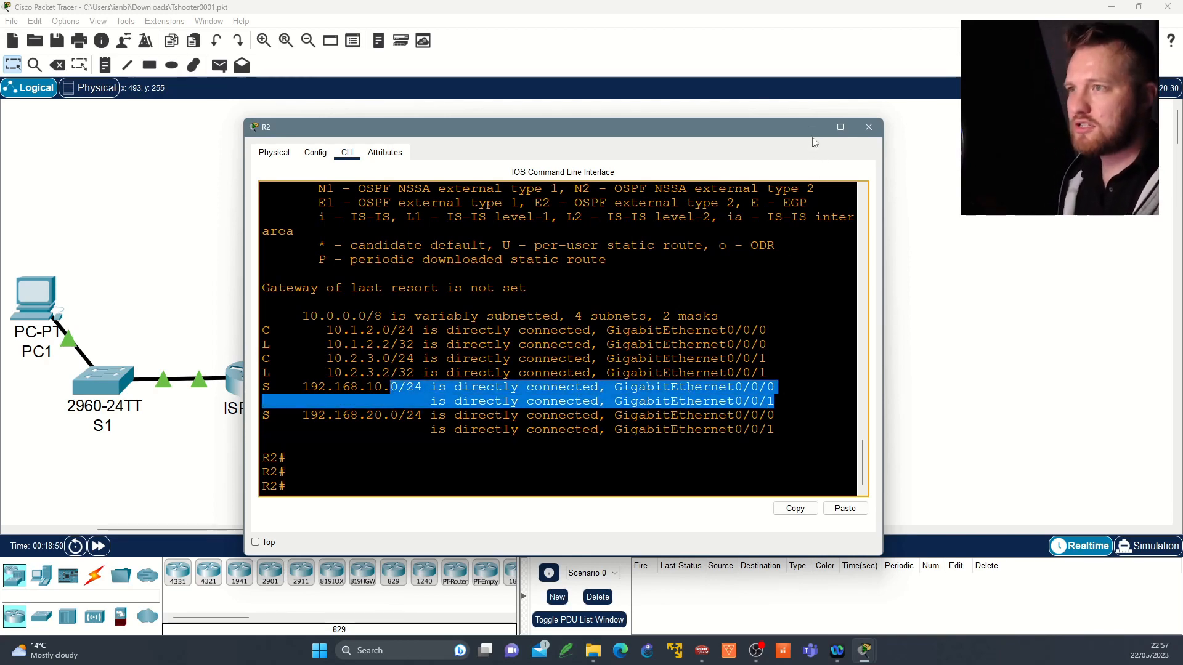
Step: Minimise R2's window, switch to the screen-drawing overlay, sketch an orange arrow from R1 to R2 and write 10.0 beside PC1
click(811, 127)
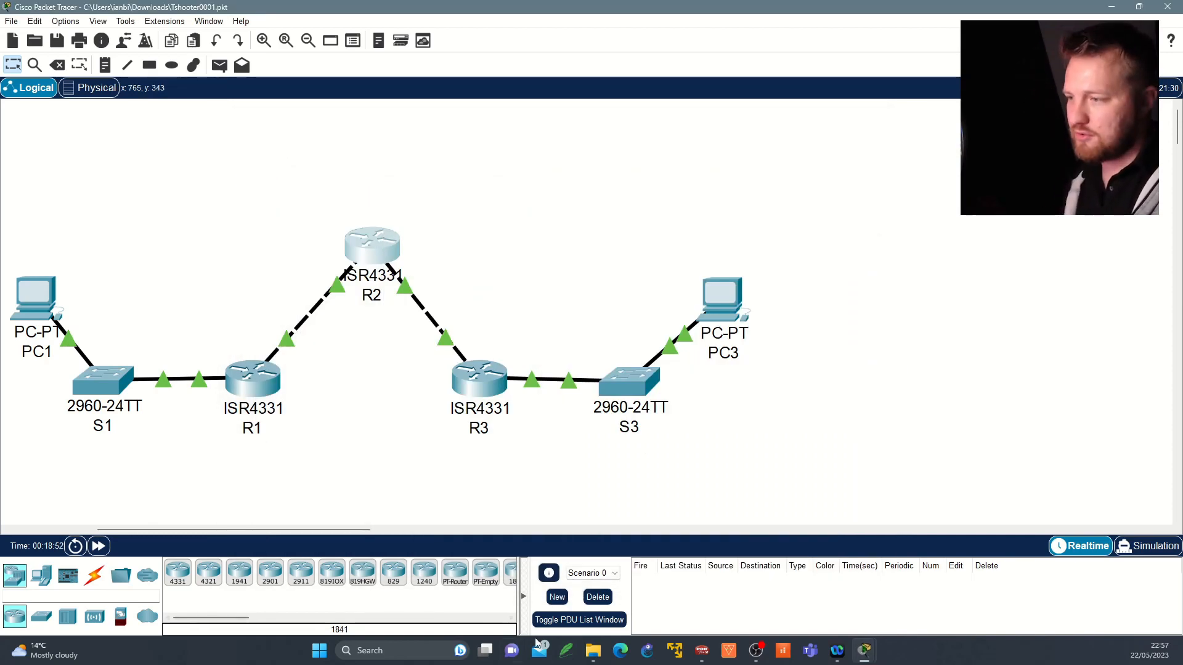
click(565, 650)
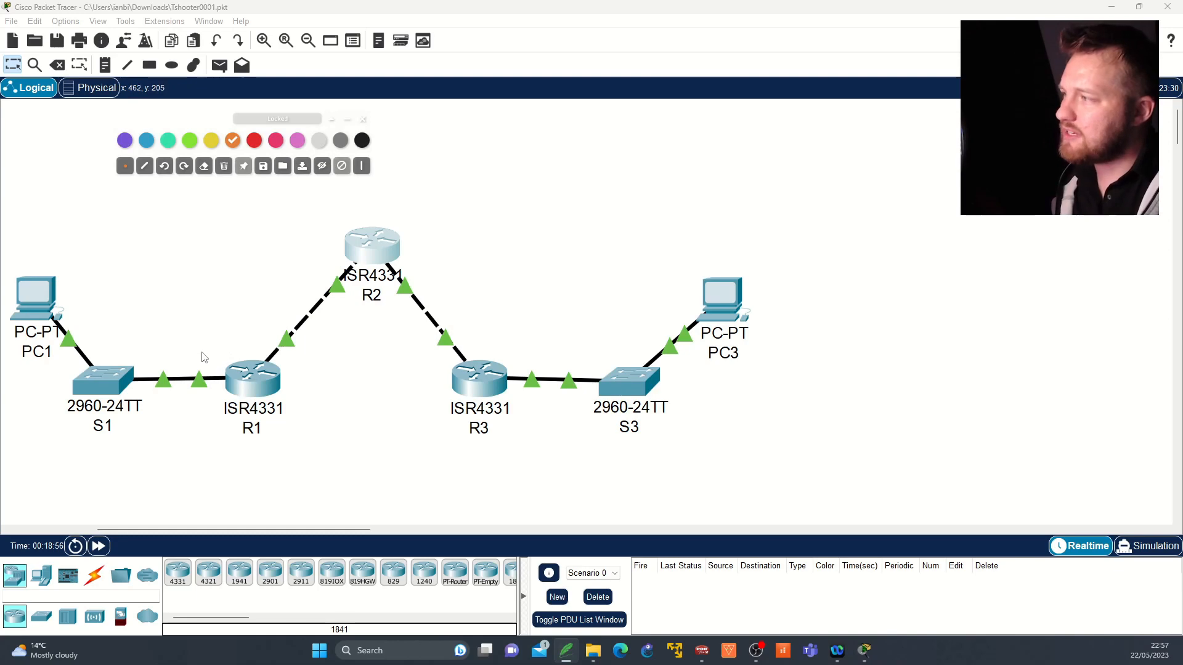
click(342, 166)
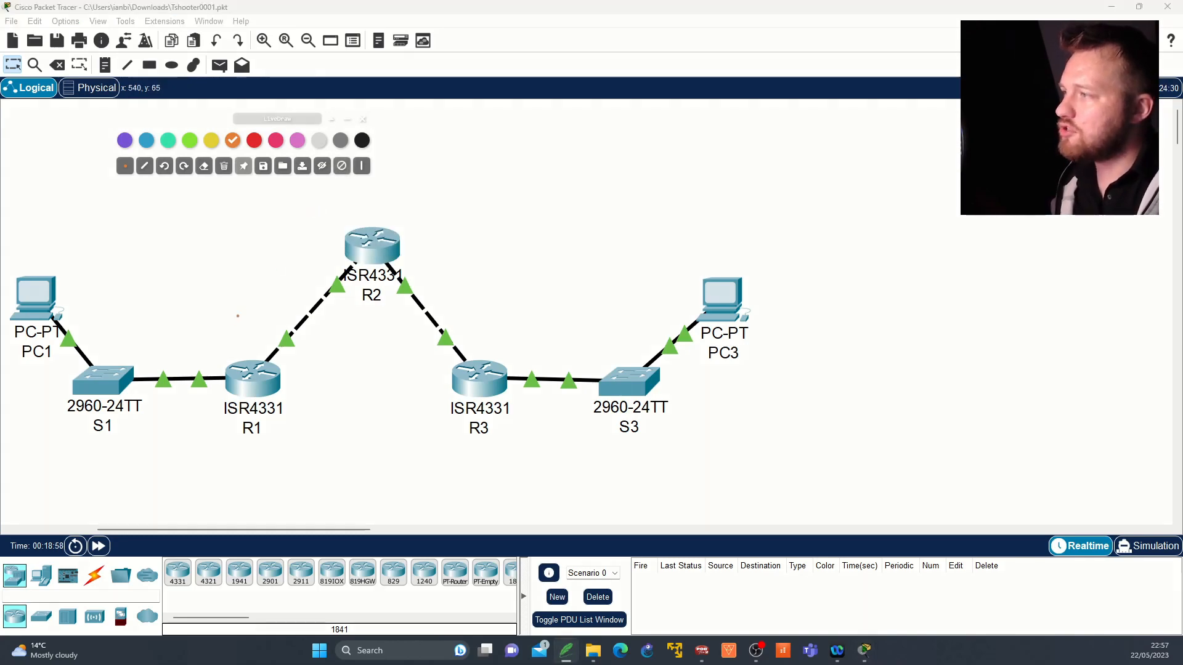
mouse_move(203, 348)
mouse_down()
mouse_move(285, 332)
mouse_move(333, 280)
mouse_move(322, 280)
mouse_move(339, 295)
mouse_up()
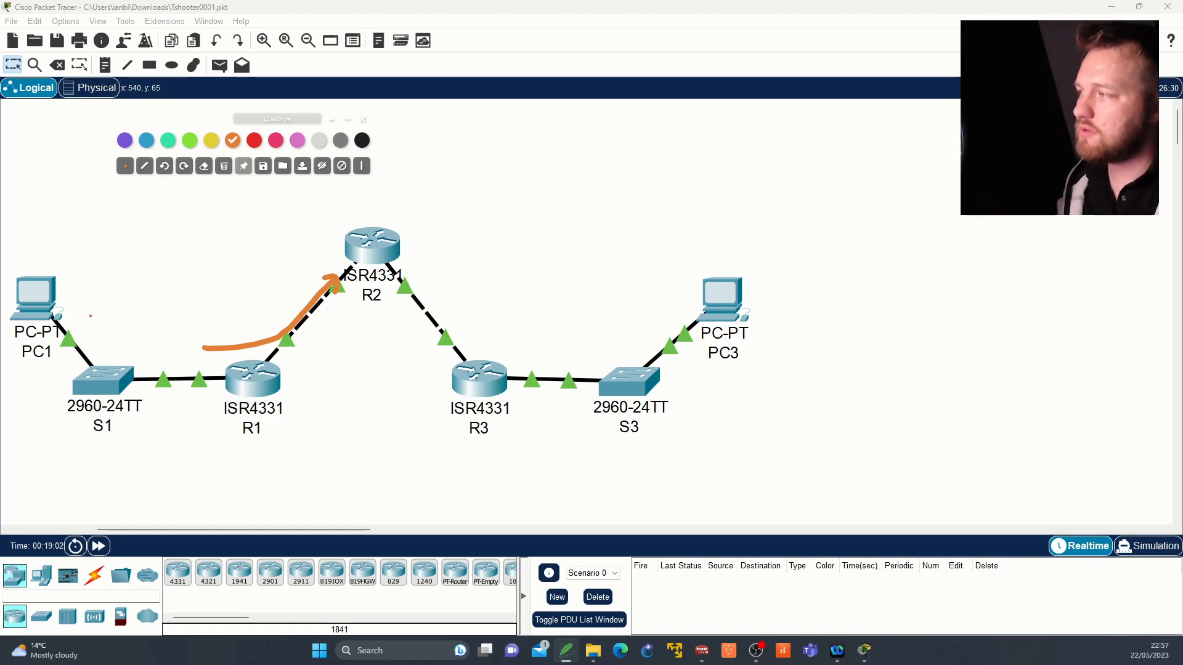
drag(86, 298, 125, 296)
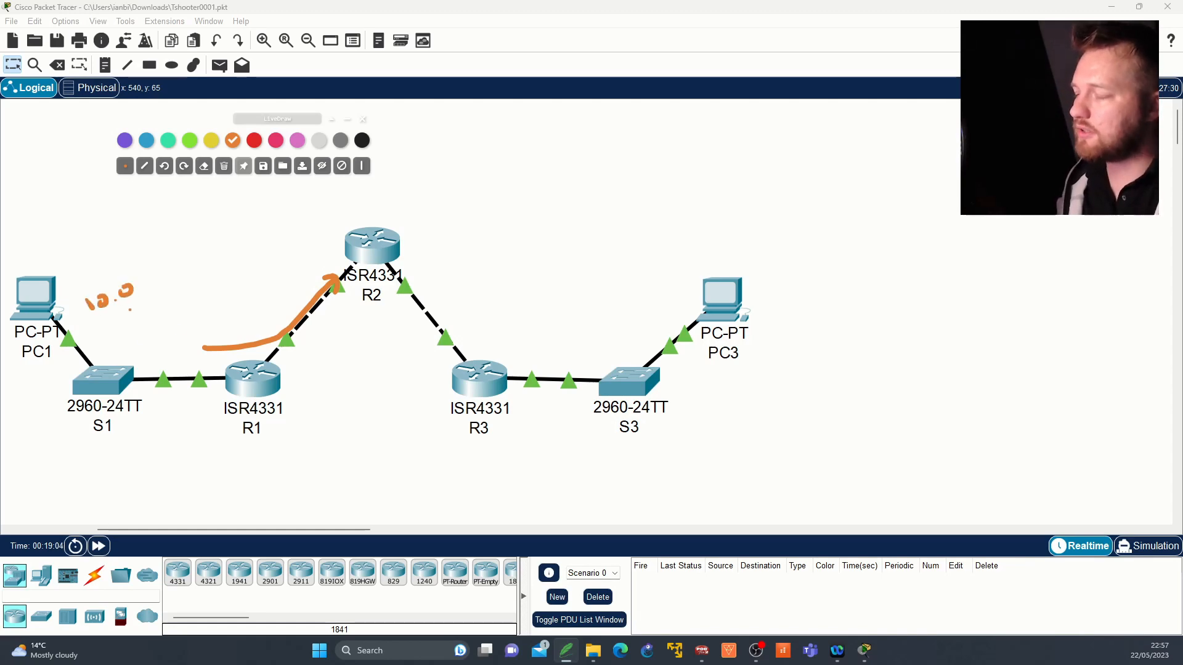
Step: In green, write 20.0 above R1 and sketch a curved arrow from R2 back towards R1
click(190, 141)
mouse_move(212, 303)
mouse_down()
mouse_move(223, 313)
mouse_move(257, 281)
mouse_up()
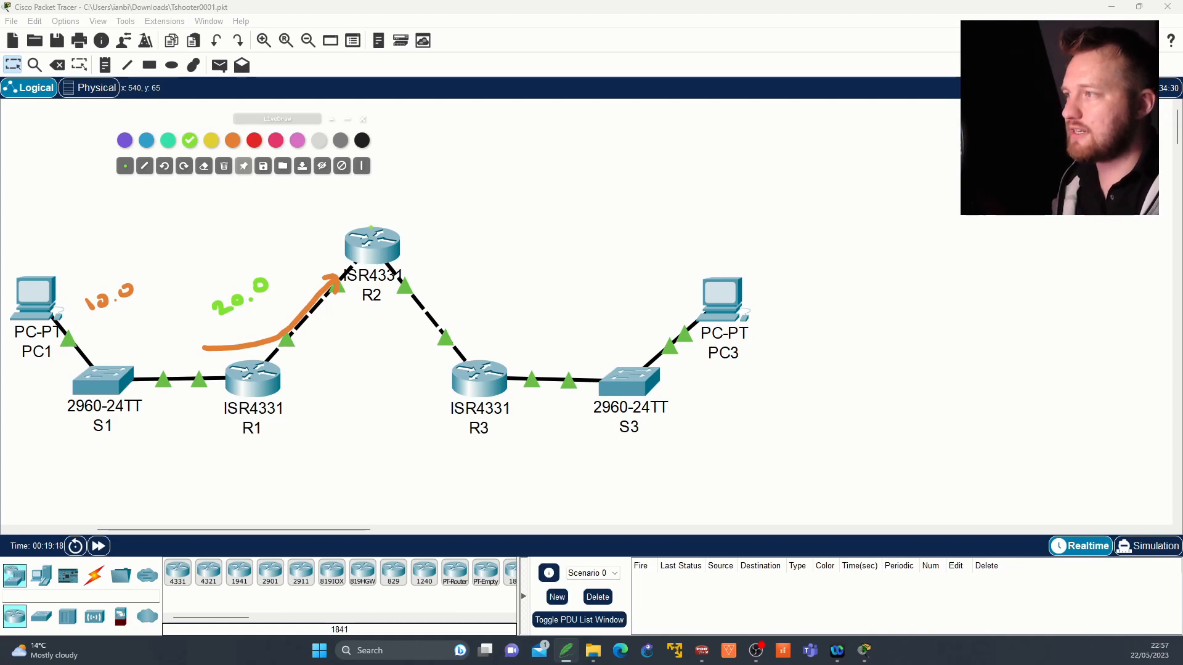
mouse_move(372, 228)
mouse_down()
mouse_move(345, 213)
mouse_move(311, 255)
mouse_move(324, 261)
mouse_up()
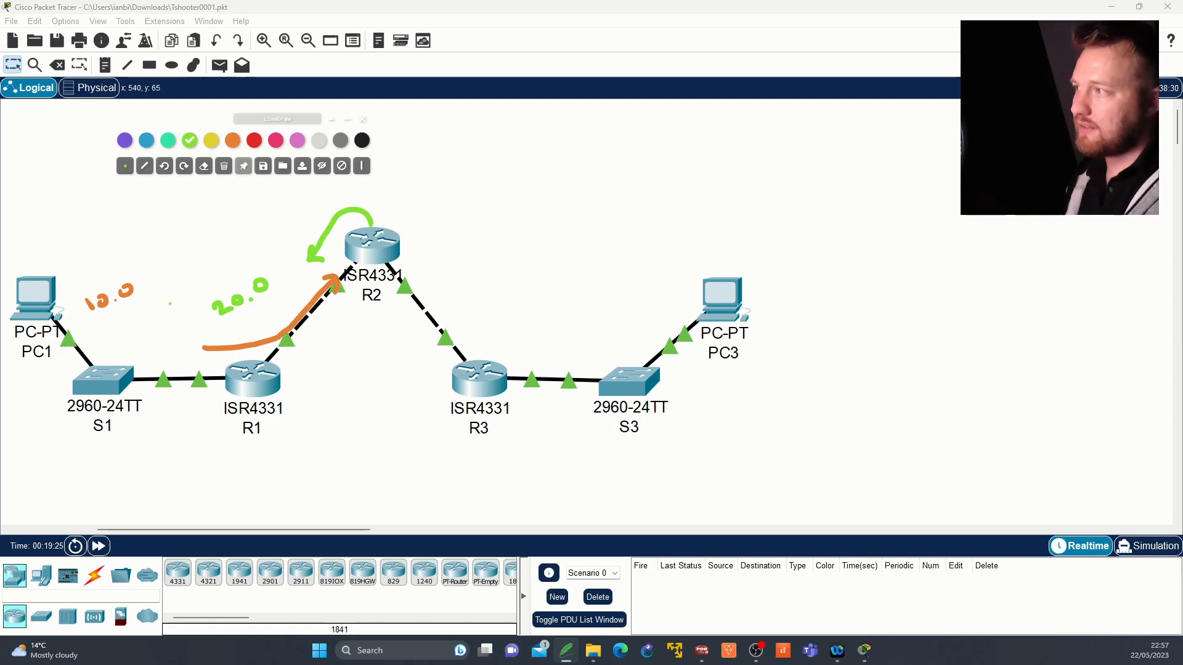
Step: In blue, sketch an arrow from R1 to R2 and a curved one from R2 towards R3, and close the drawing overlay
click(146, 140)
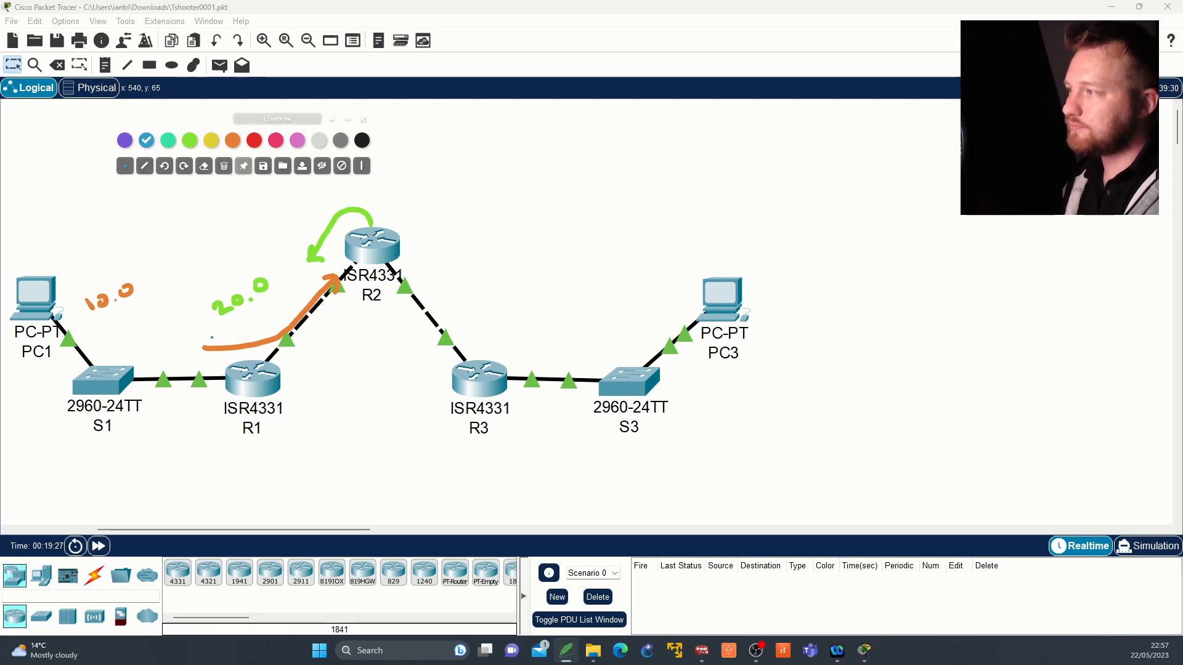
mouse_move(211, 338)
mouse_down()
mouse_move(319, 273)
mouse_move(321, 283)
mouse_up()
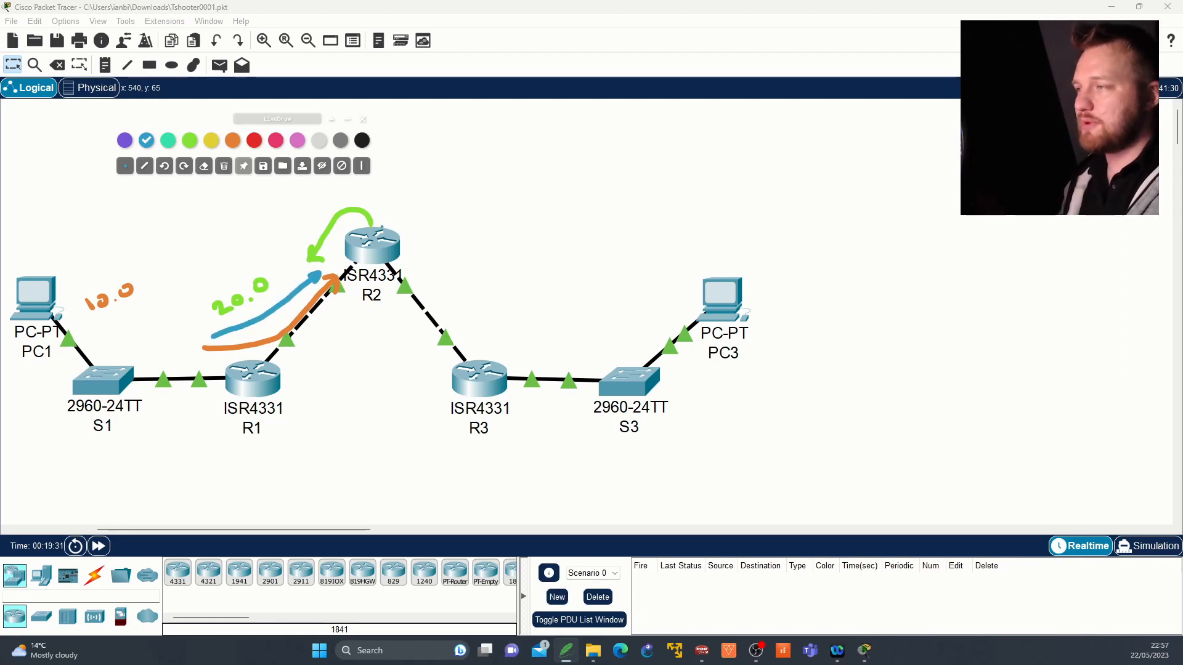
mouse_move(377, 226)
mouse_down()
mouse_move(405, 210)
mouse_move(424, 233)
mouse_move(411, 237)
mouse_up()
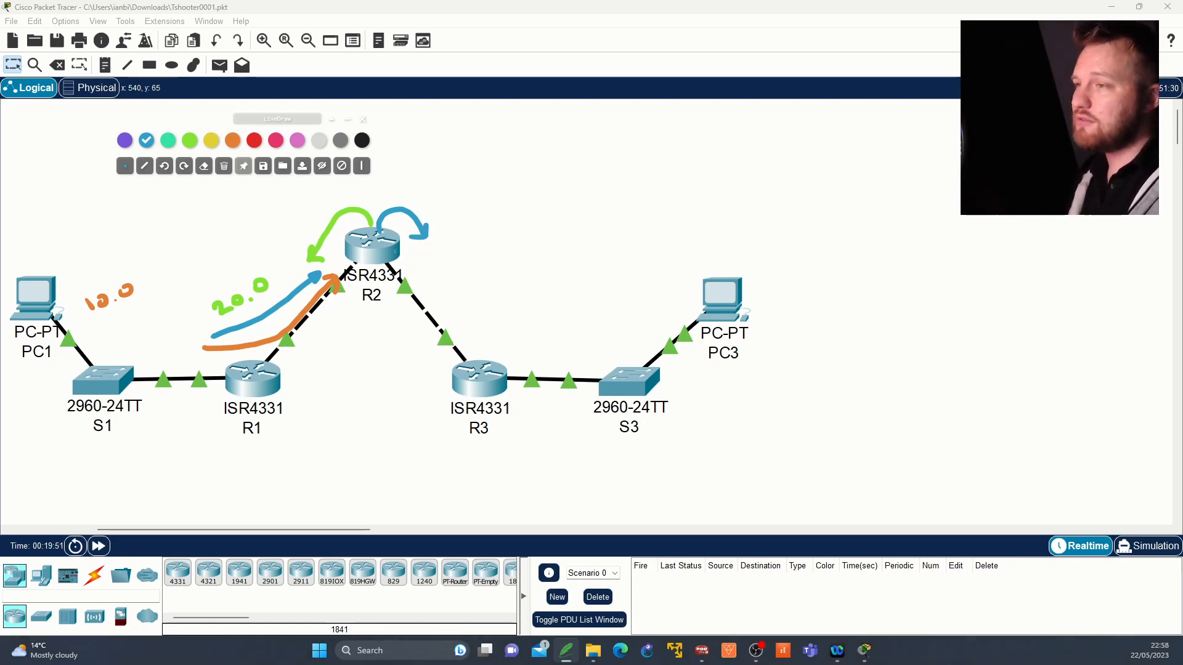
click(362, 119)
Step: Reopen R2's command line, widen its window and run show run | sec ip route to list the configured static routes
click(371, 245)
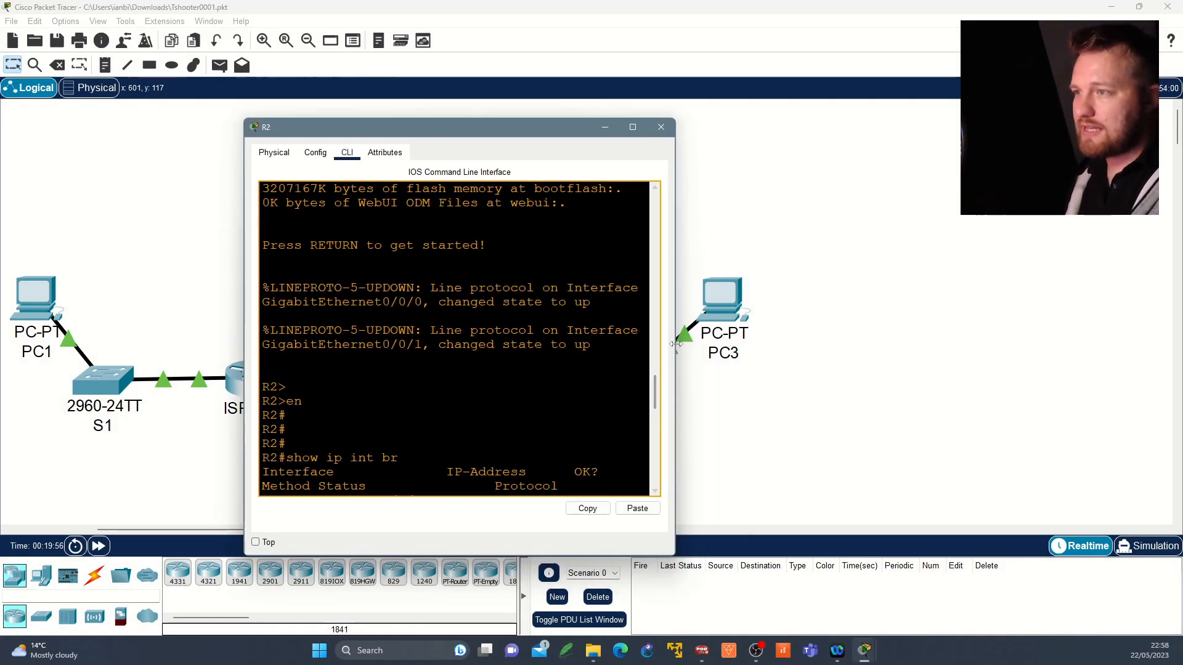
drag(675, 343, 925, 345)
click(703, 446)
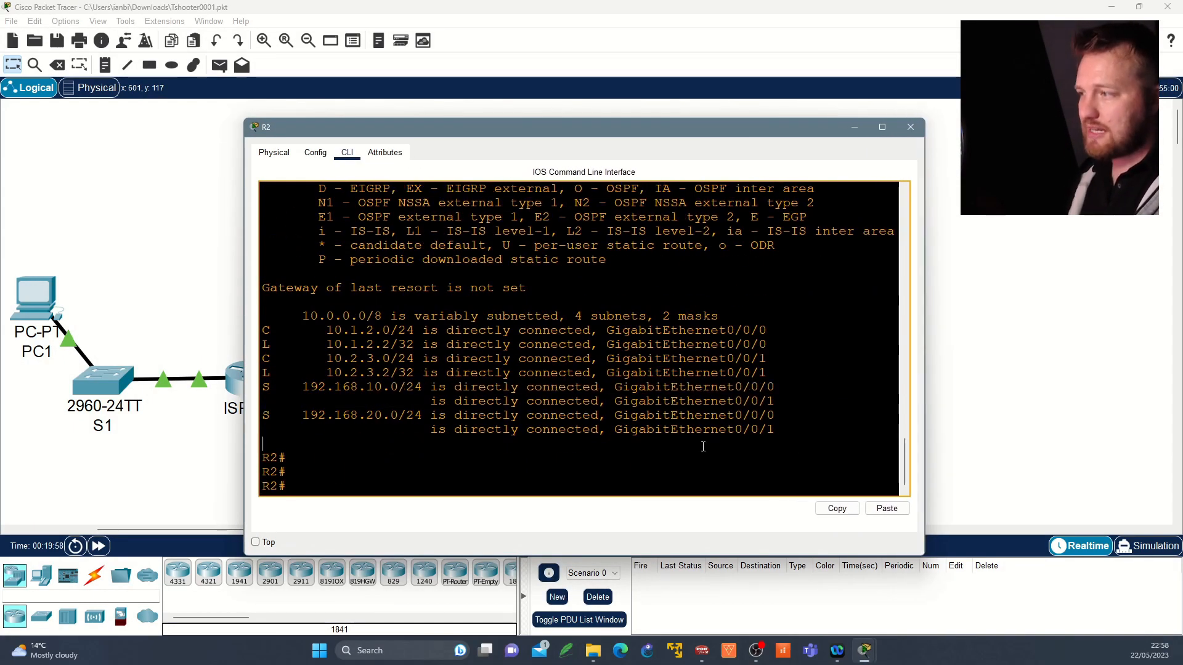
key(Return)
key(Return)
key(Return)
text(s)
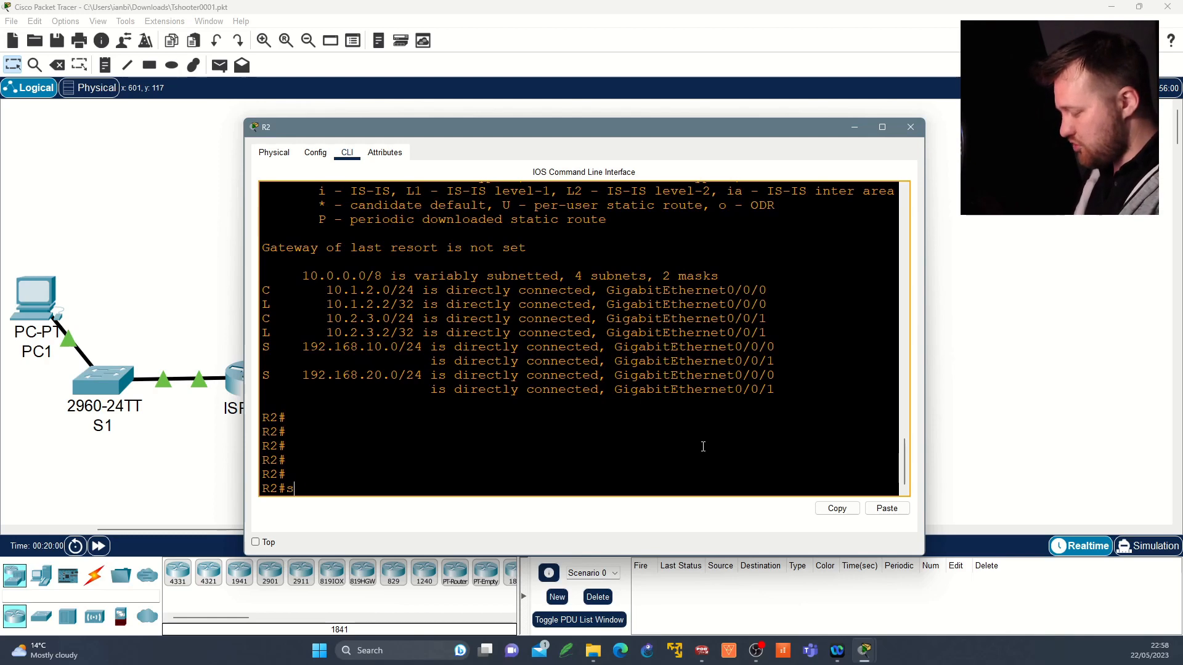
text(how run |)
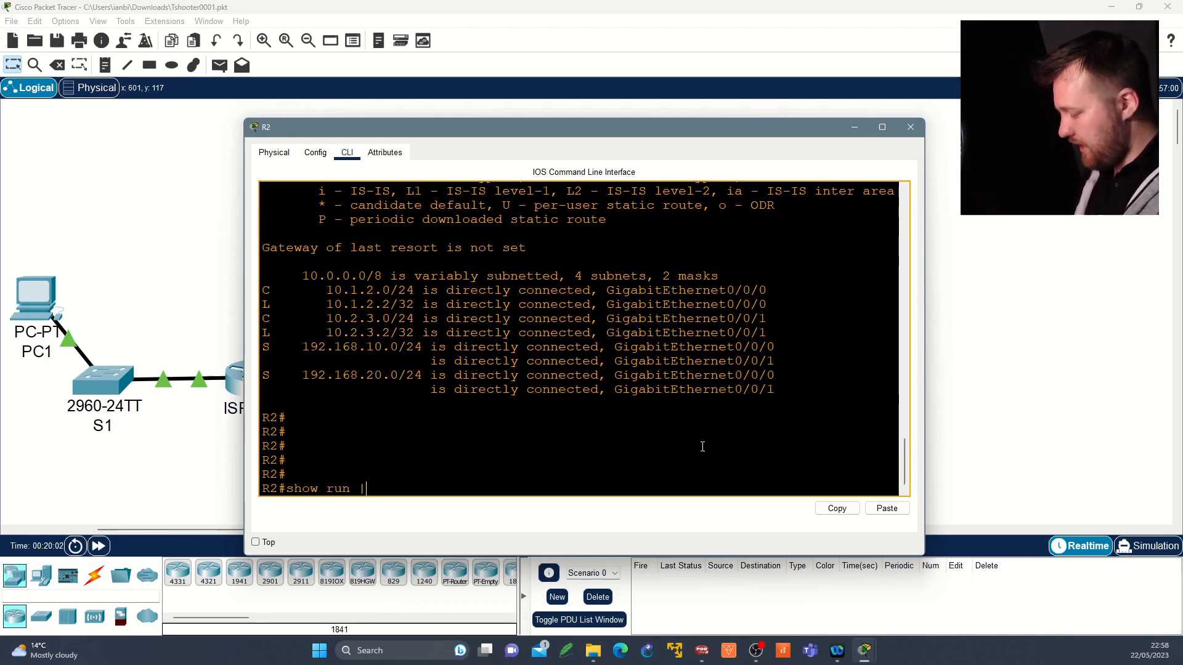
text( sec ip )
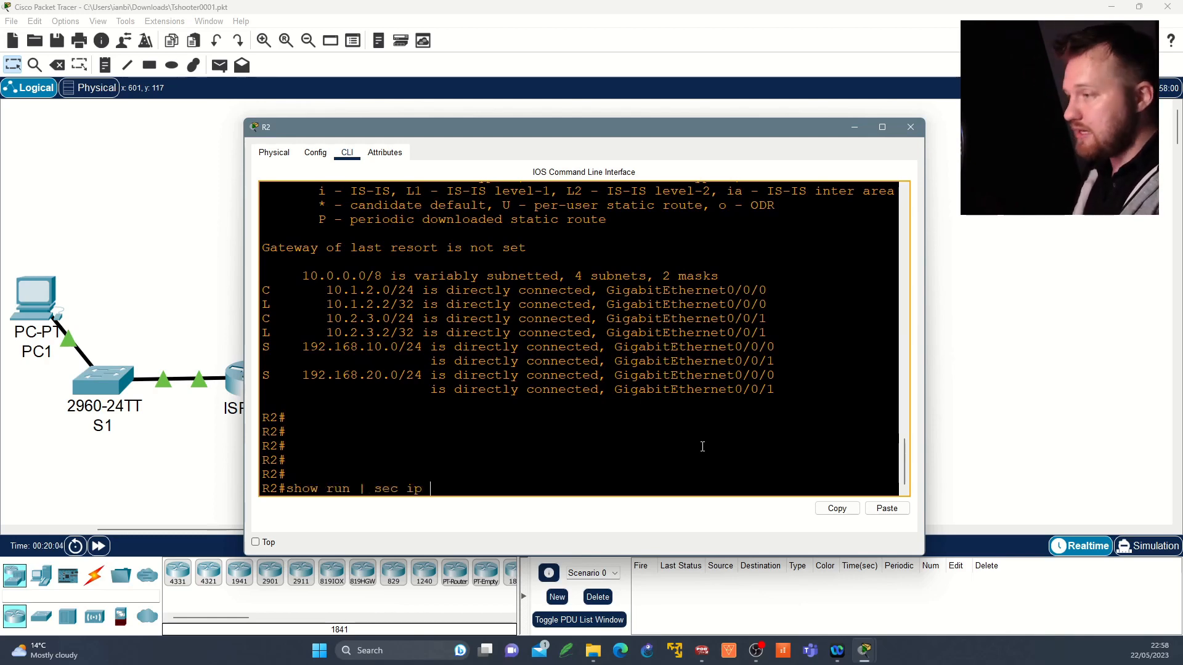
text(route)
key(Return)
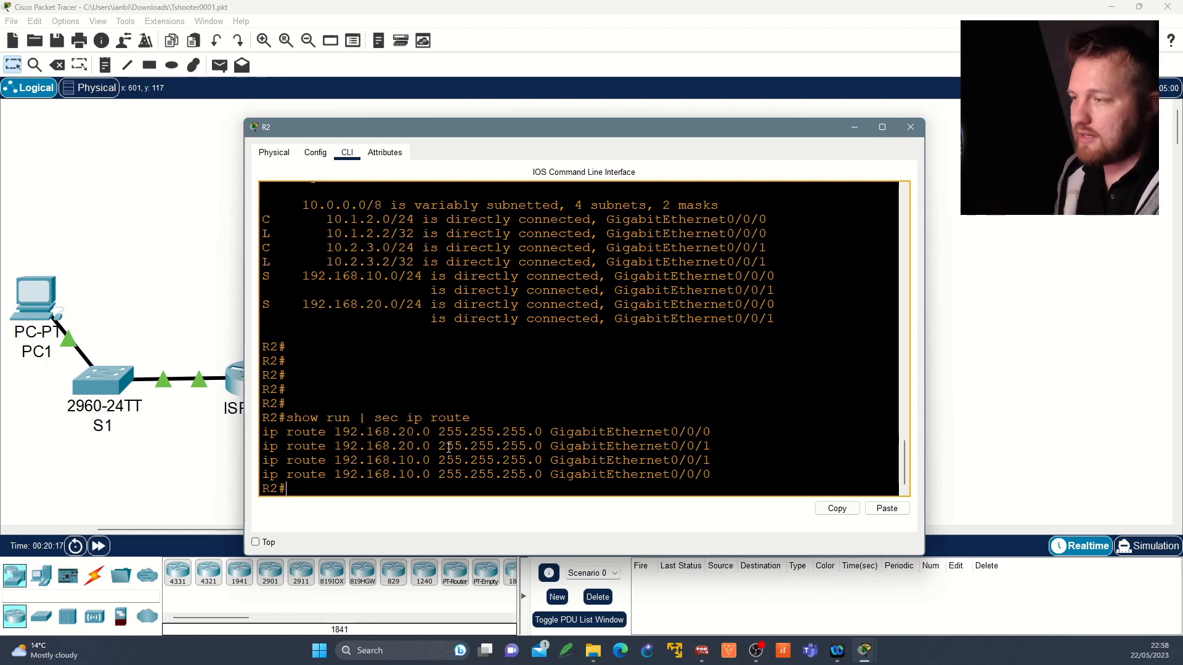
Step: Run show ip int br on R2 and compare its interface addresses with the two 192.168.10.0 static routes
drag(328, 460, 724, 480)
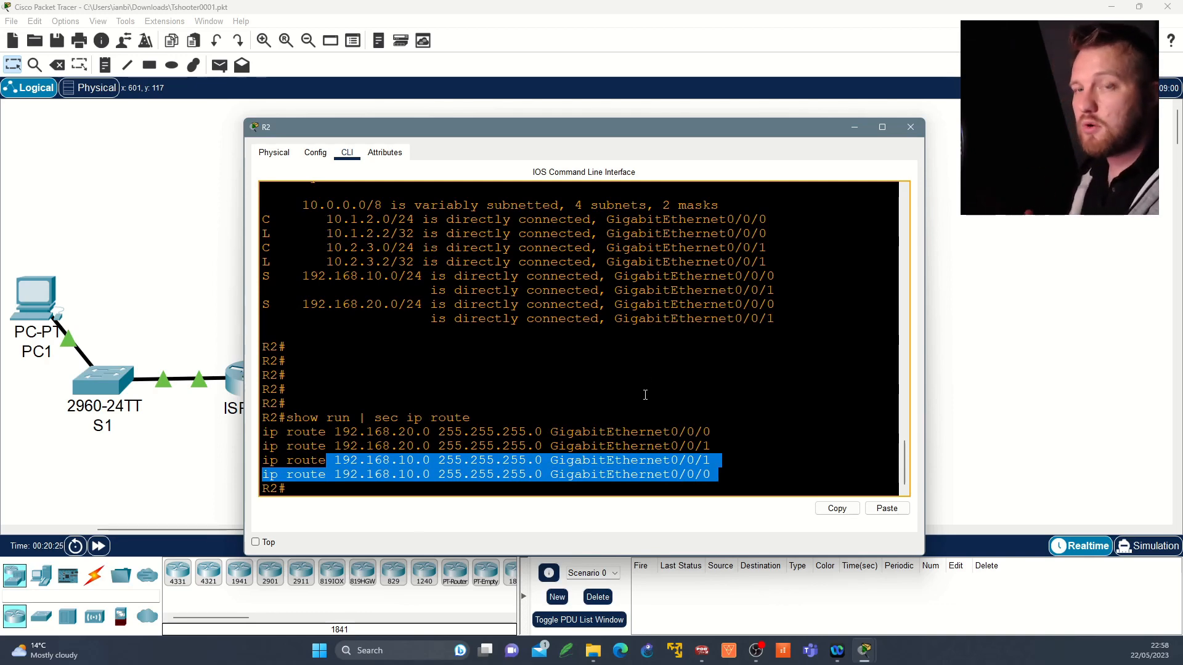
key(Return)
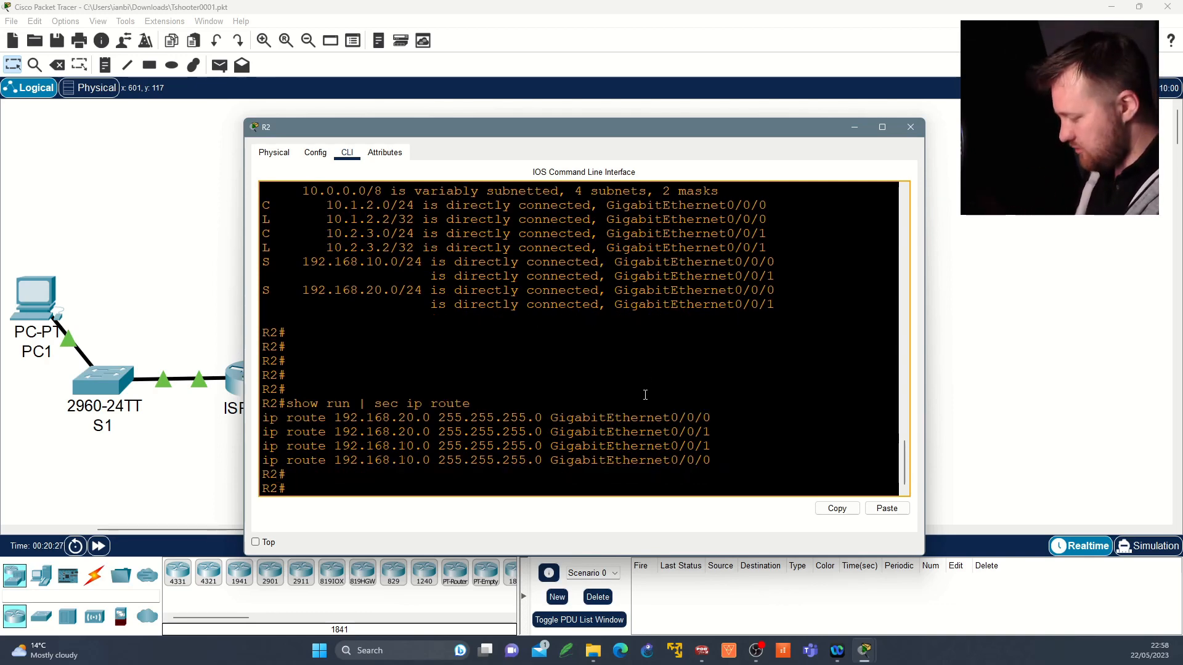
text(show ip int br)
key(Return)
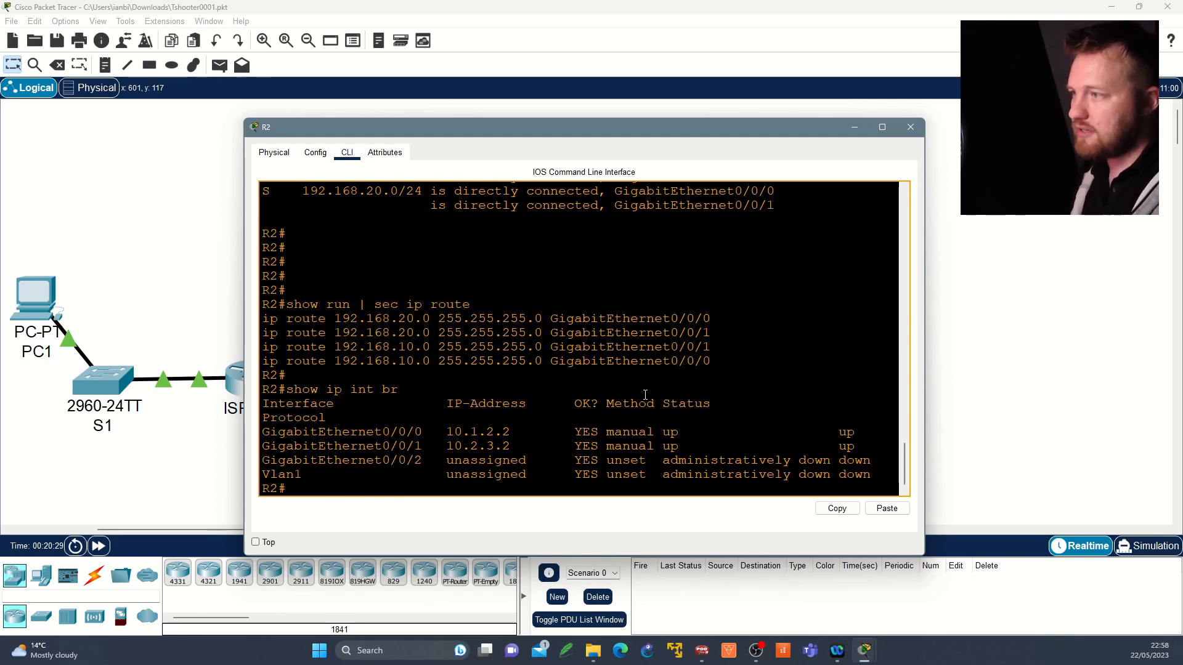
drag(261, 432, 865, 432)
drag(505, 127, 636, 123)
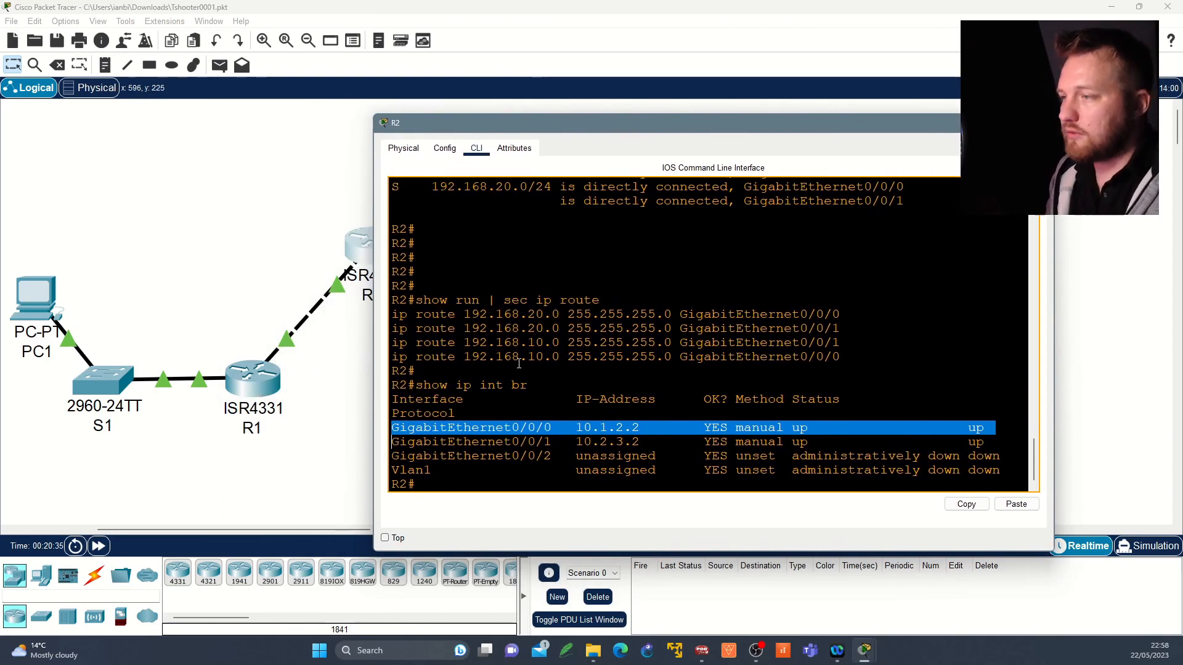
triple_click(492, 343)
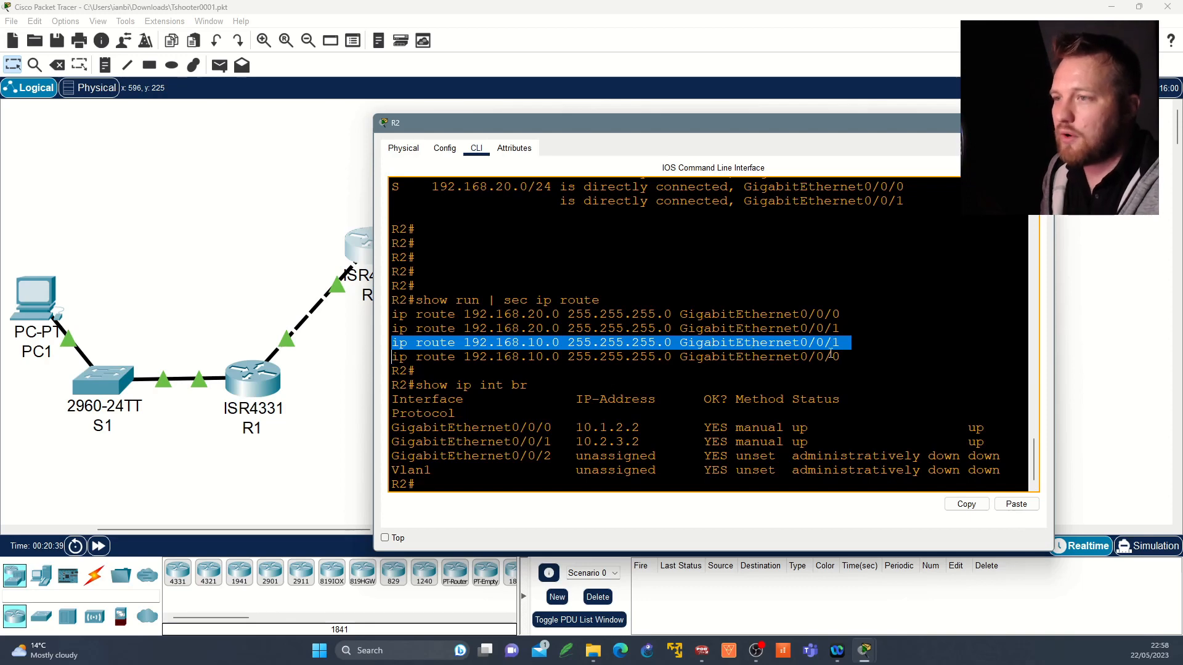
drag(839, 356, 631, 357)
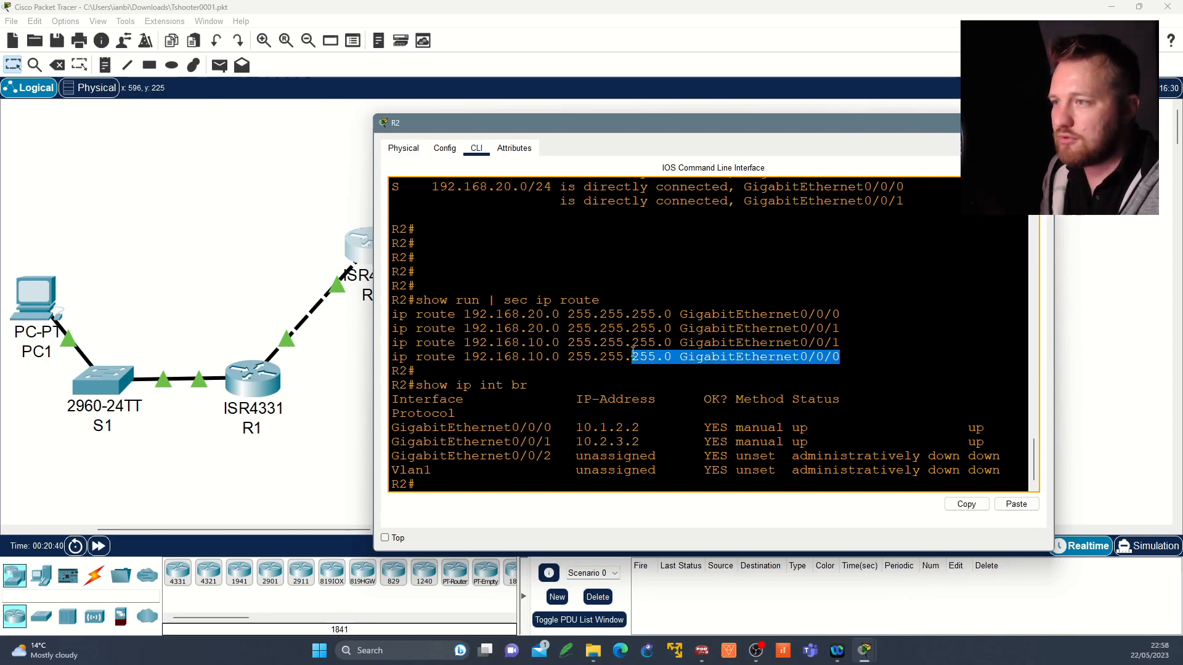
triple_click(758, 344)
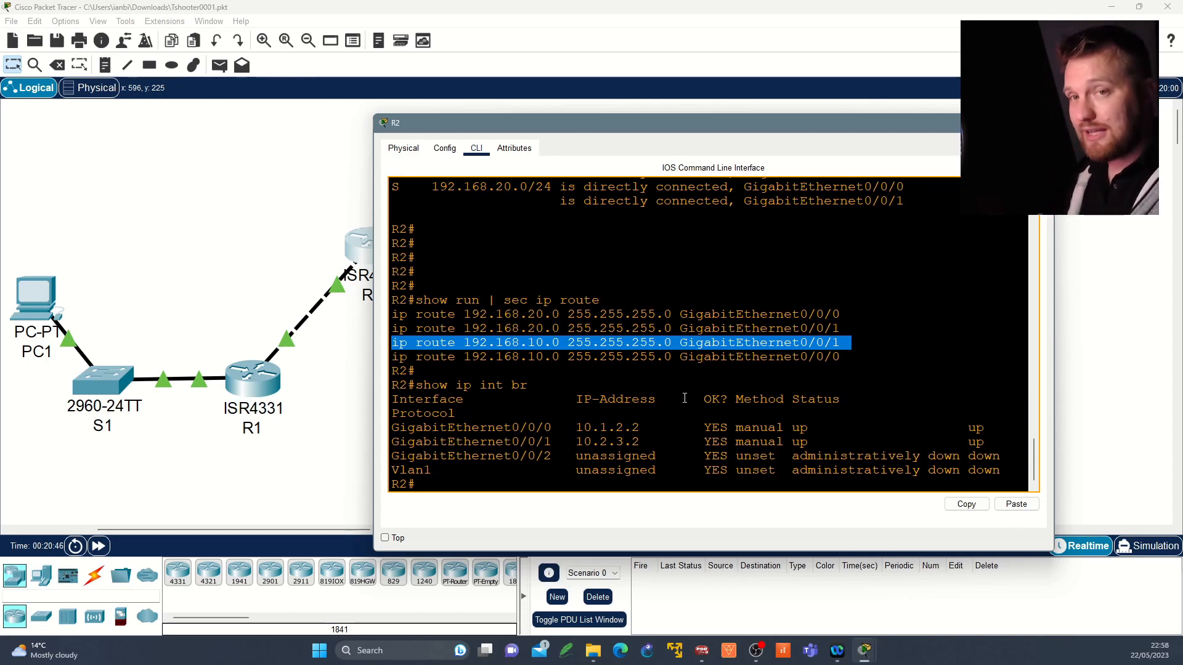
Step: Enter R2's global configuration mode and remove the static route 192.168.10.0 255.255.255.0 via GigabitEthernet0/0/1
text(conf t)
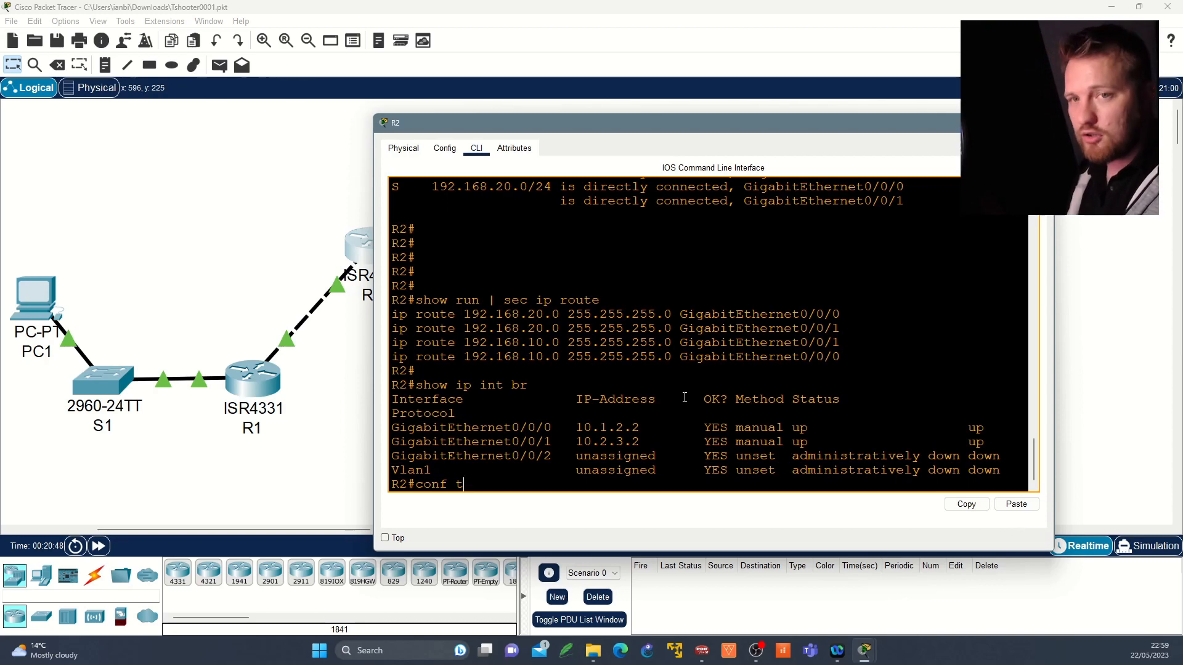
key(Return)
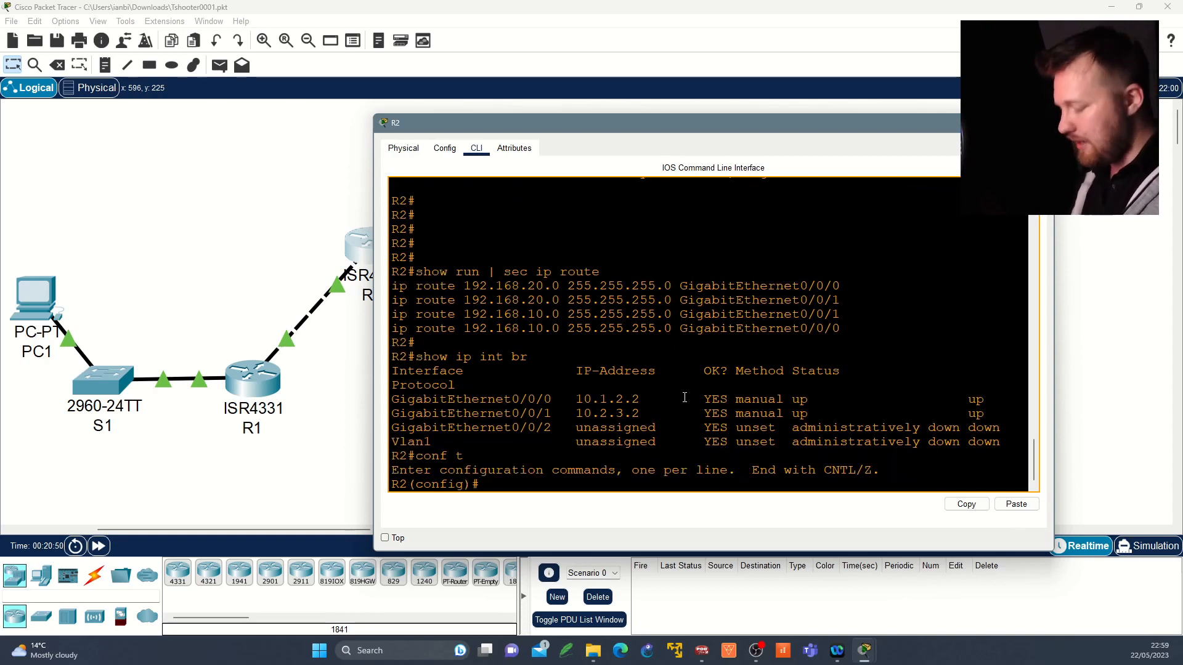
text(no)
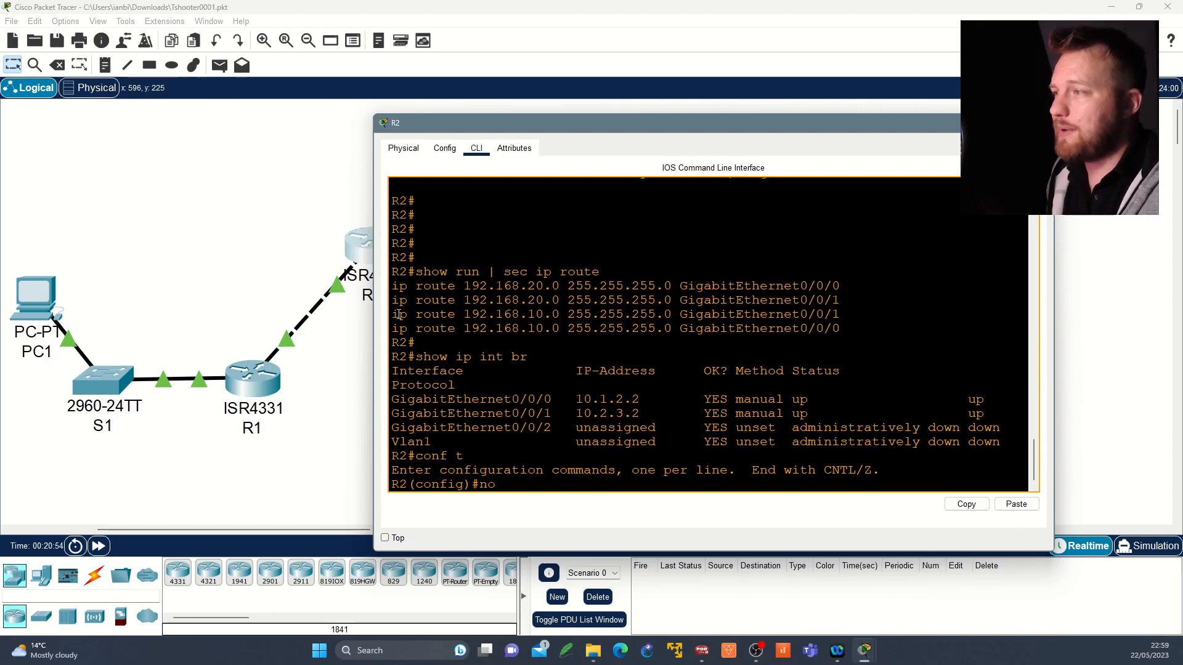
drag(395, 315, 442, 314)
drag(585, 315, 842, 316)
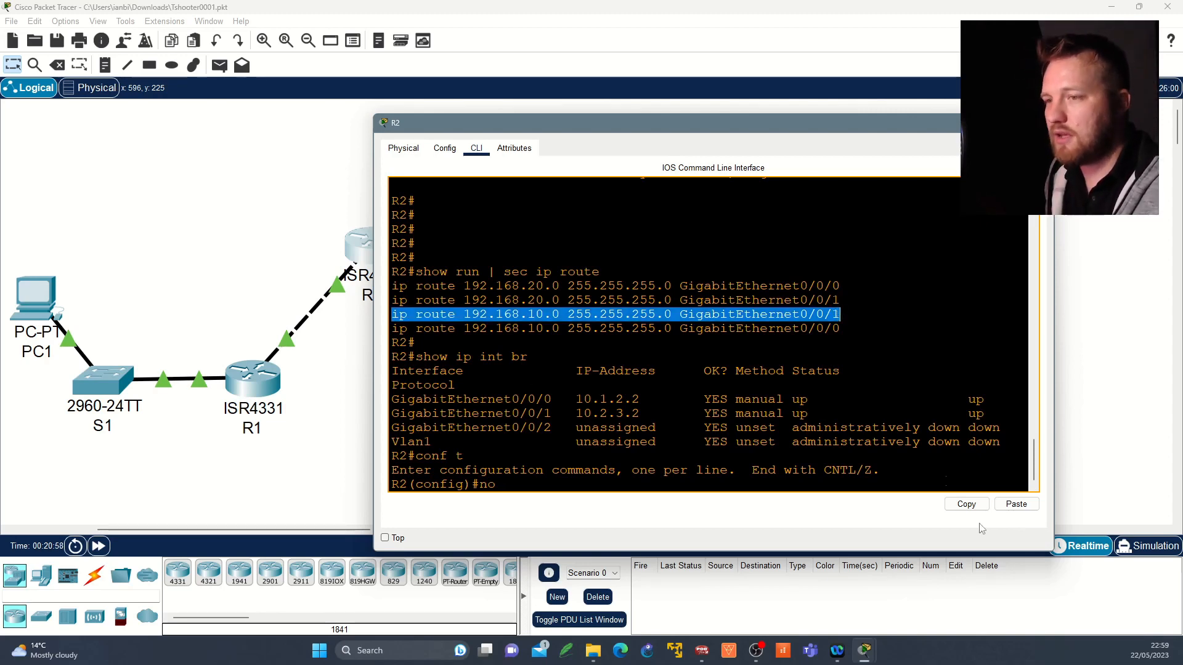
click(966, 504)
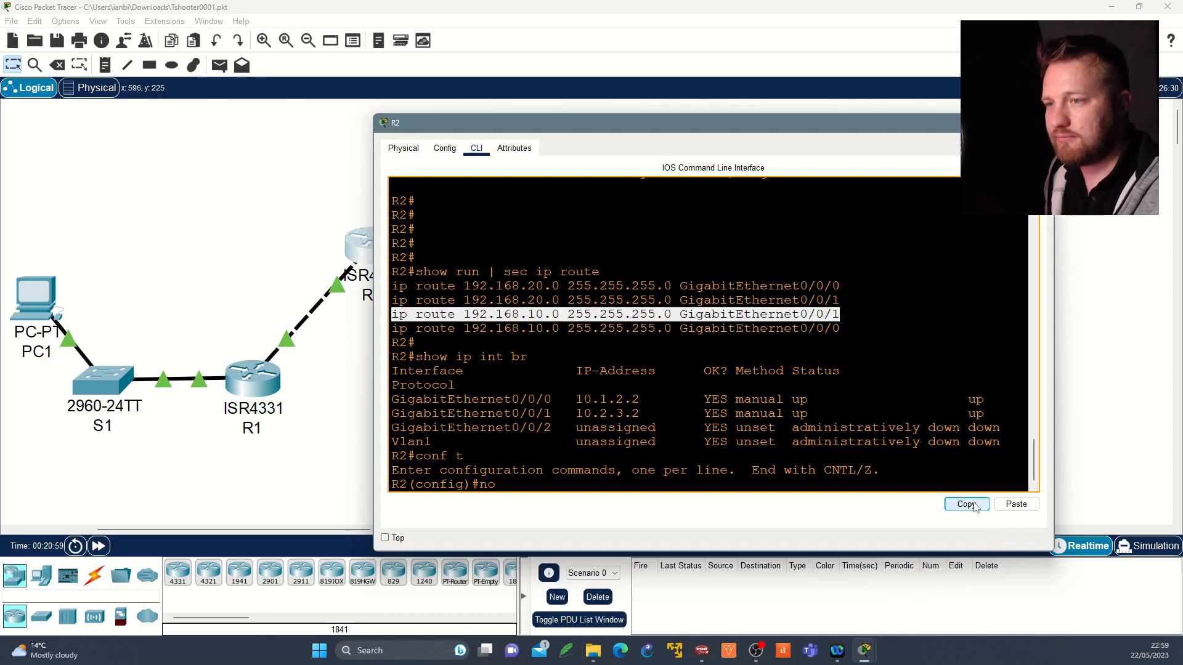
click(1015, 504)
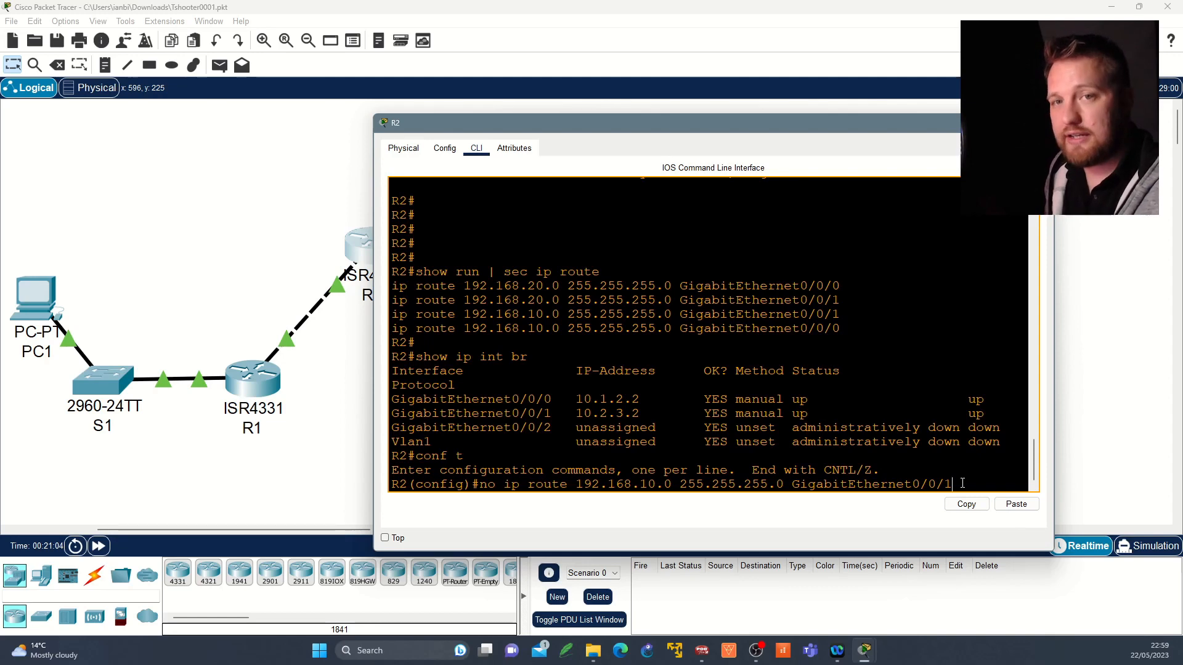
key(Return)
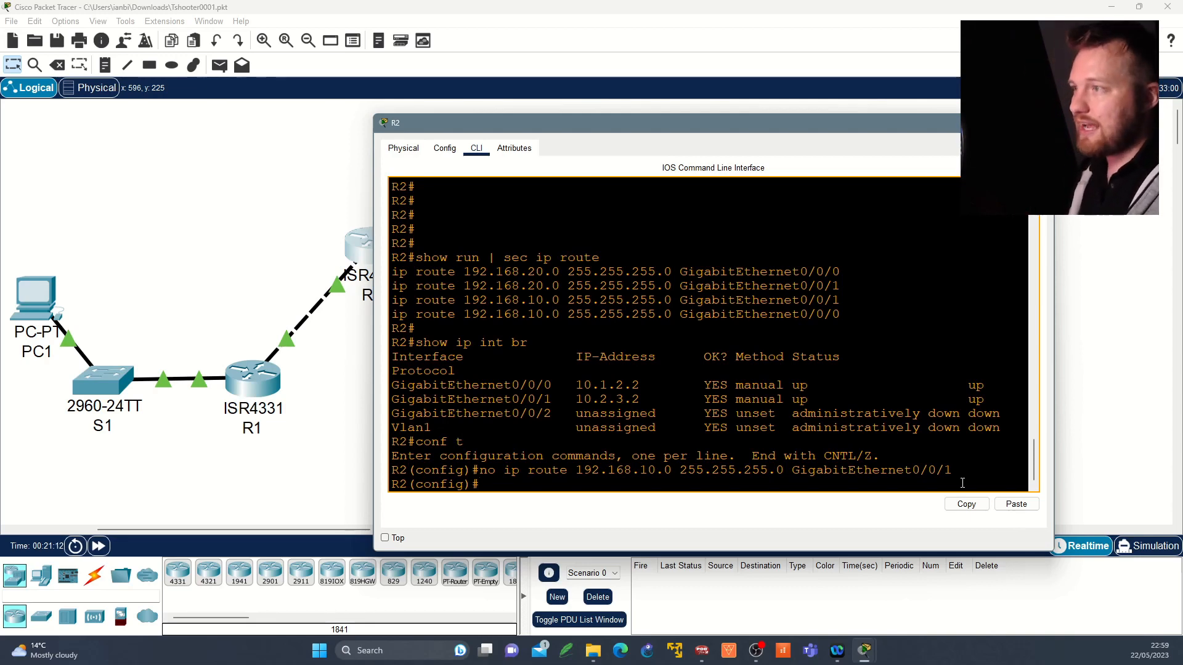
Step: Try to list the static routes with show run | sec ip route from R2's configuration mode
text(show run)
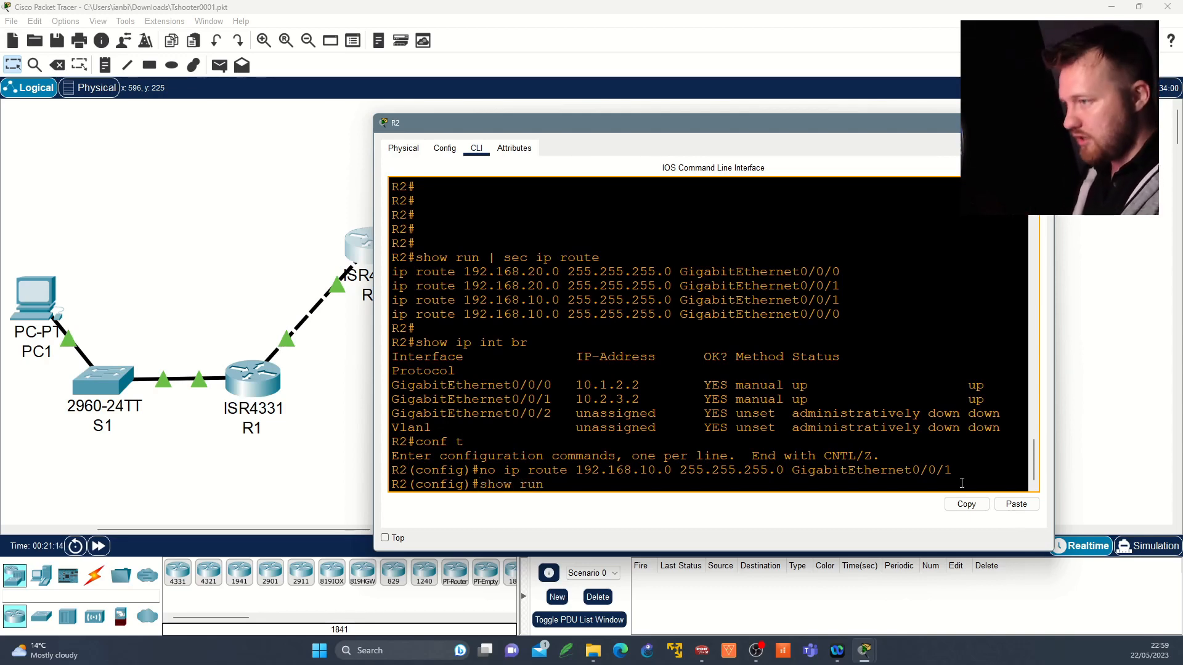
text( | sec ip route)
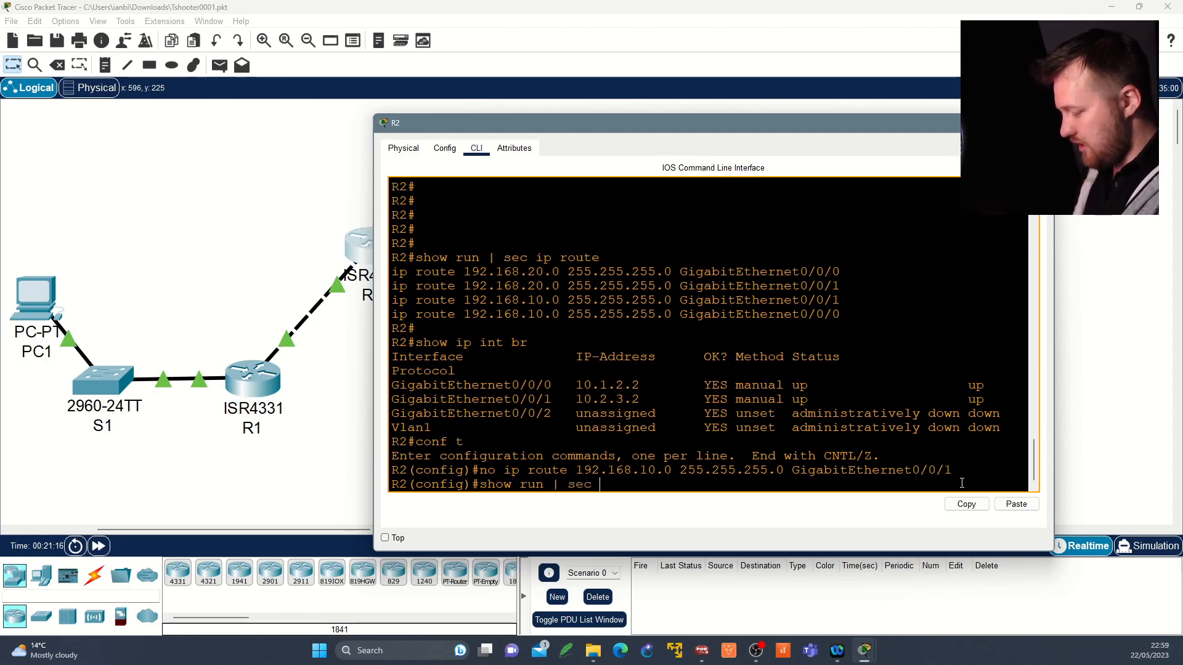
key(Return)
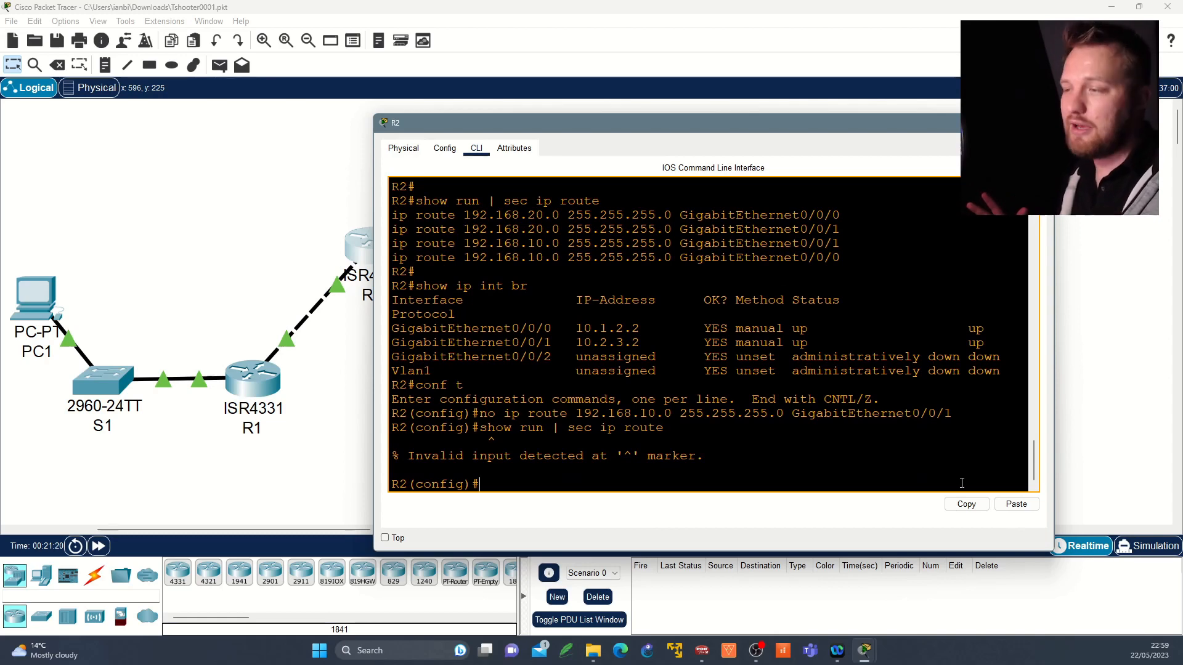
drag(408, 427, 474, 427)
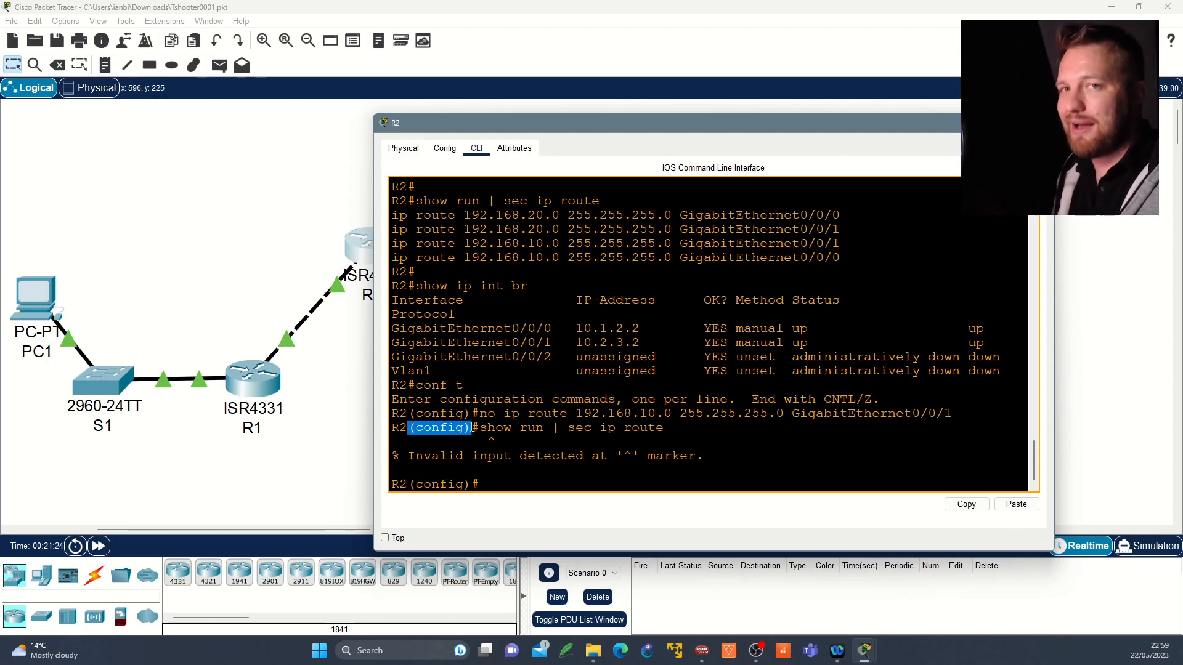
click(499, 480)
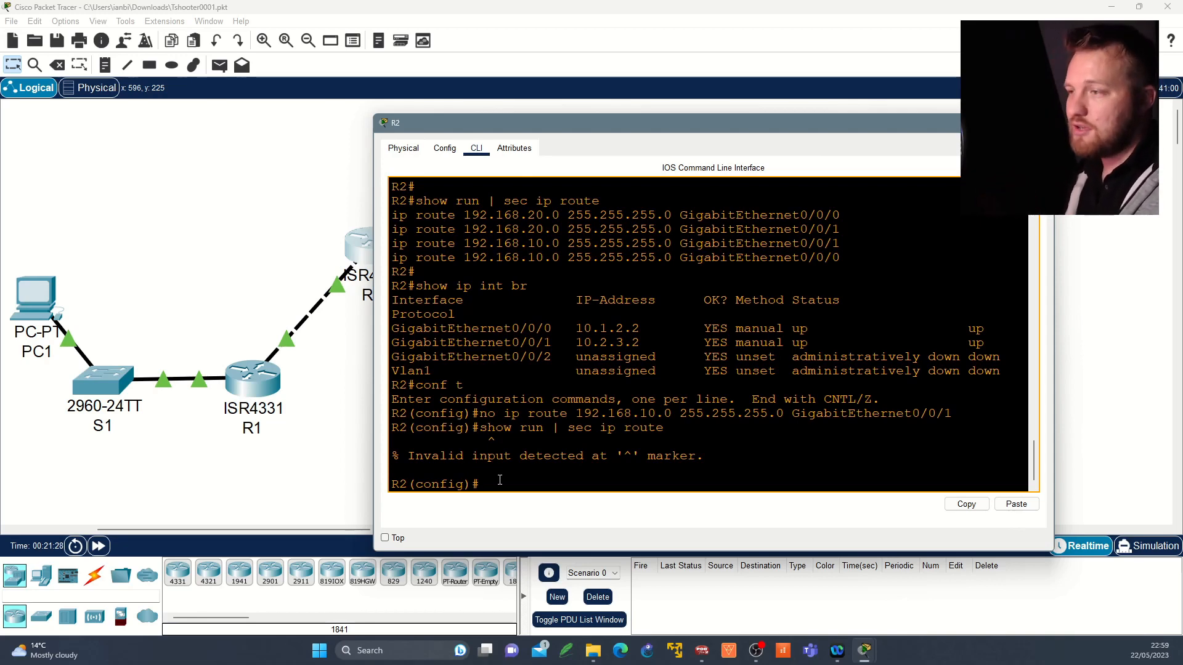
Step: Run do show run | sec ip route on R2 and examine the remaining static routes, especially the one for 192.168.10.0
key(Up)
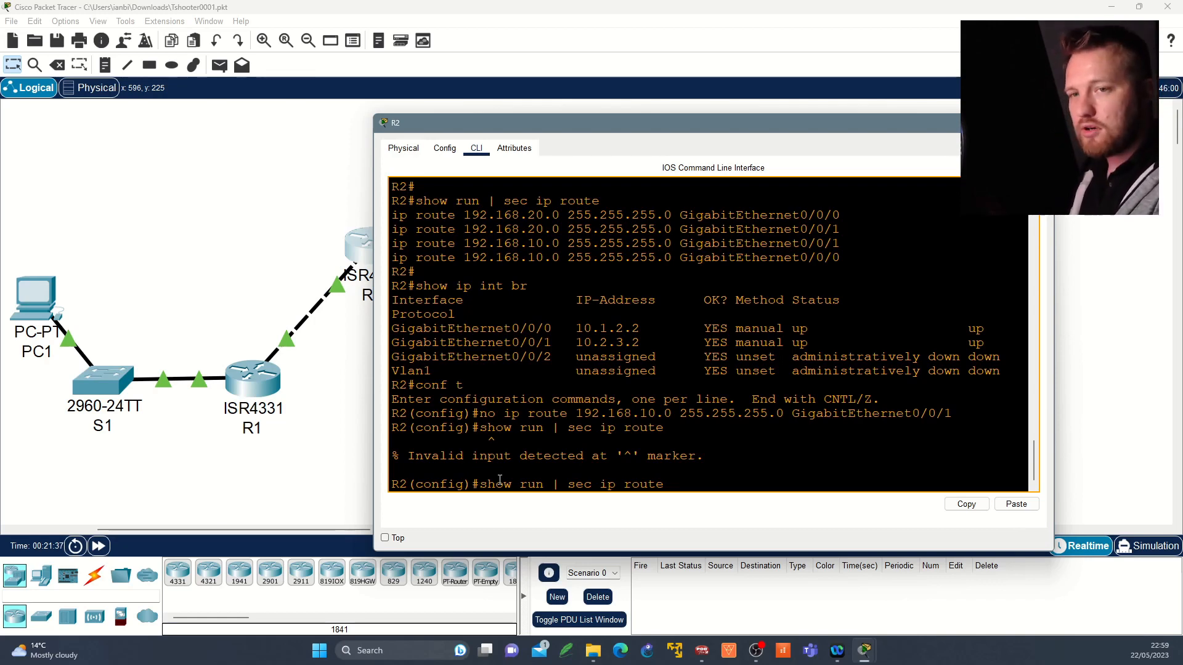
text(do)
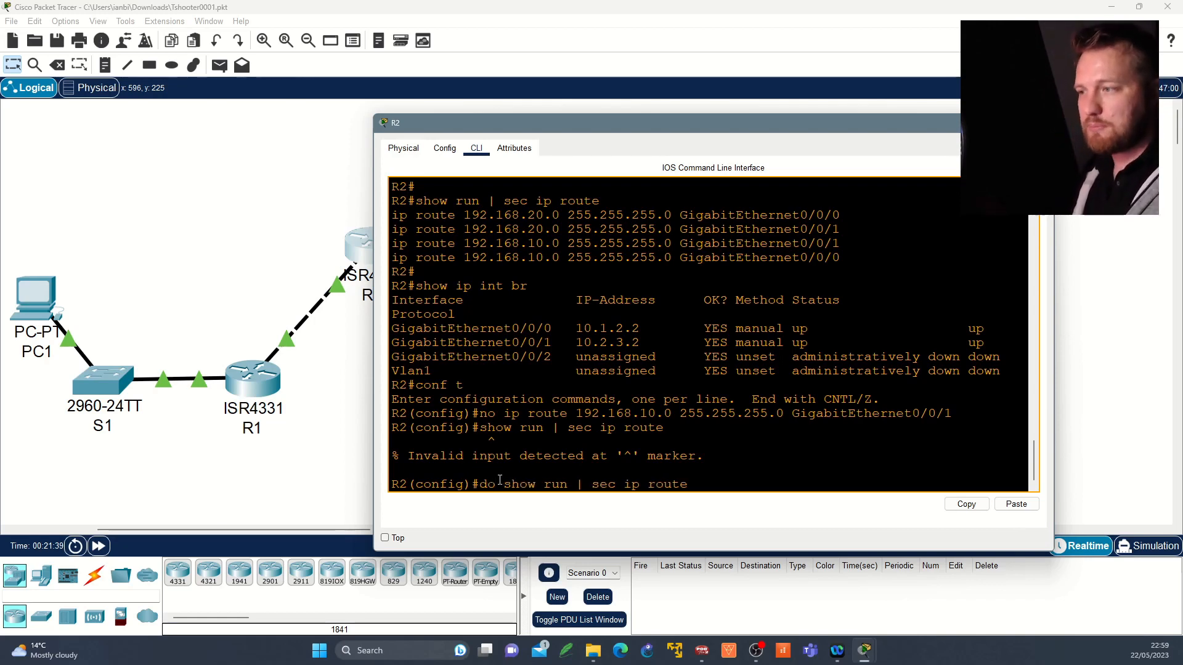
key(Return)
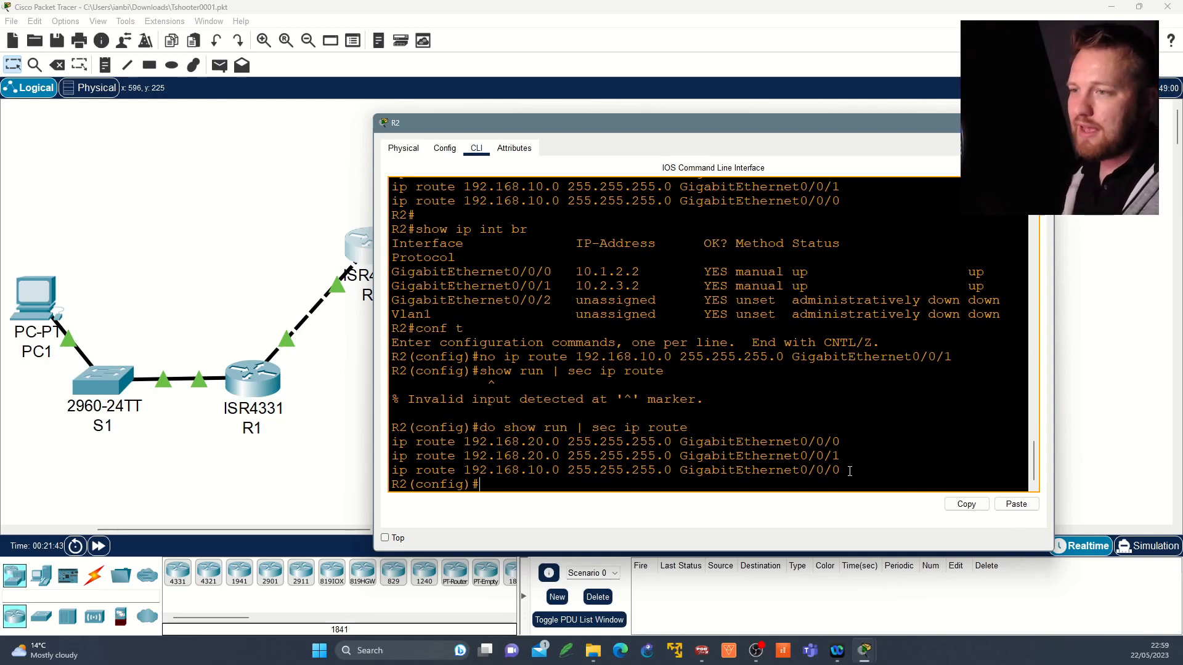
drag(849, 472, 392, 441)
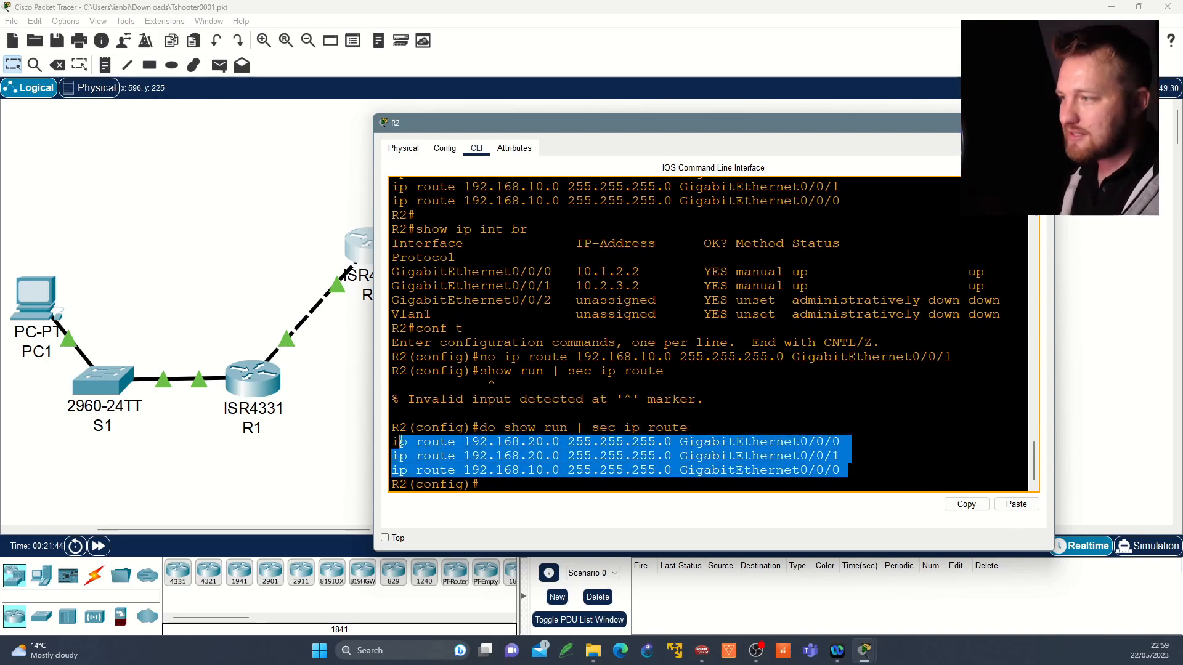
triple_click(534, 472)
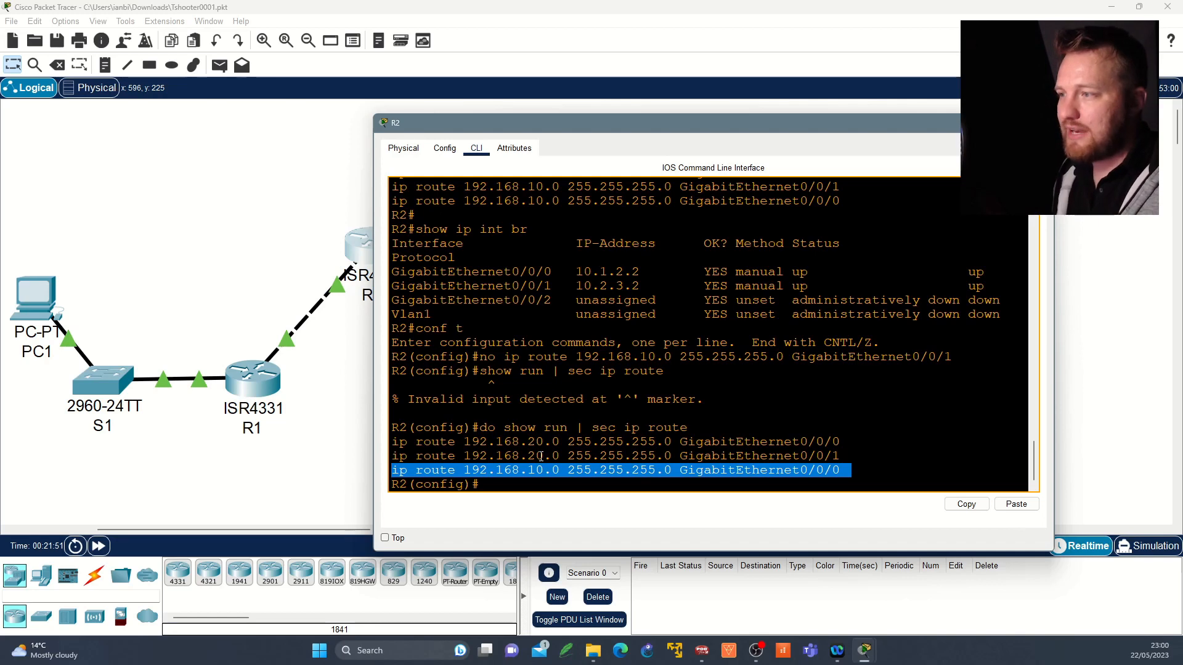
Step: Copy the listed 192.168.20.0 255.255.255.0 route via GigabitEthernet0/0/0 and enter it as a command in R2's configuration mode
triple_click(415, 441)
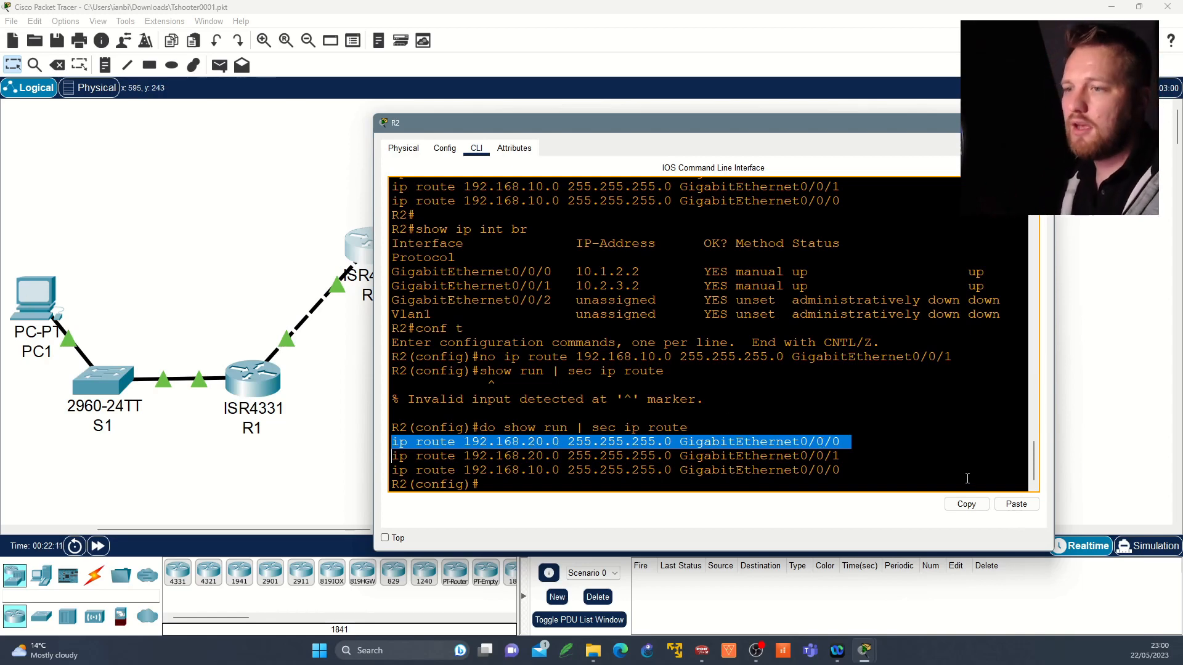
click(967, 505)
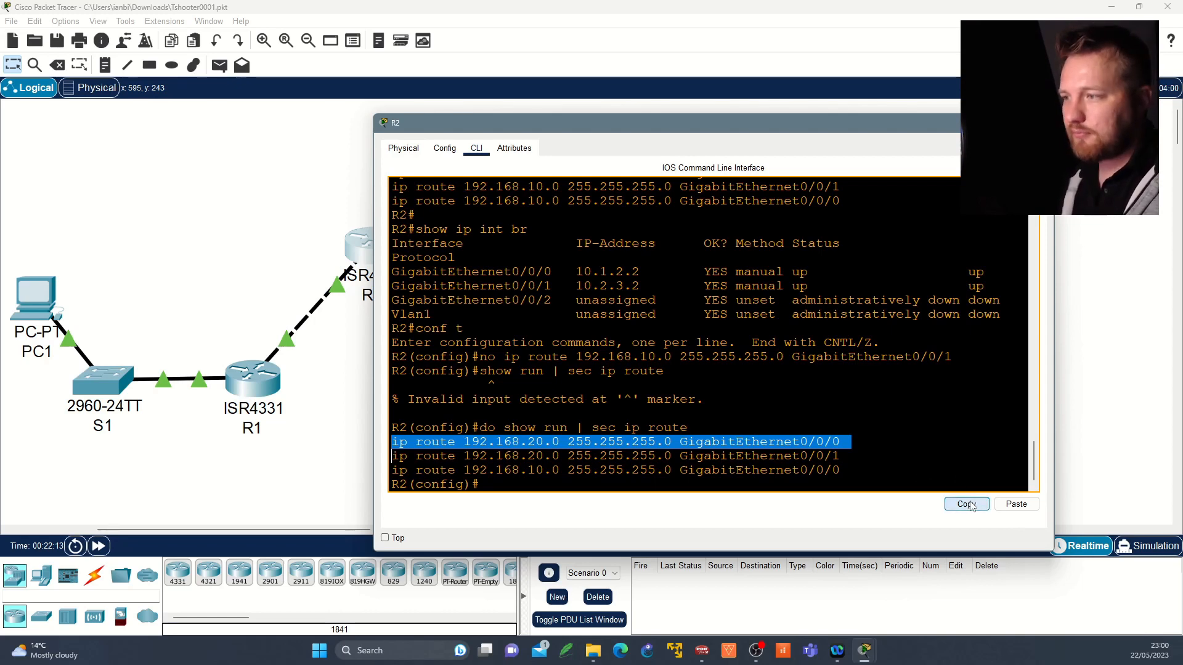
click(1017, 504)
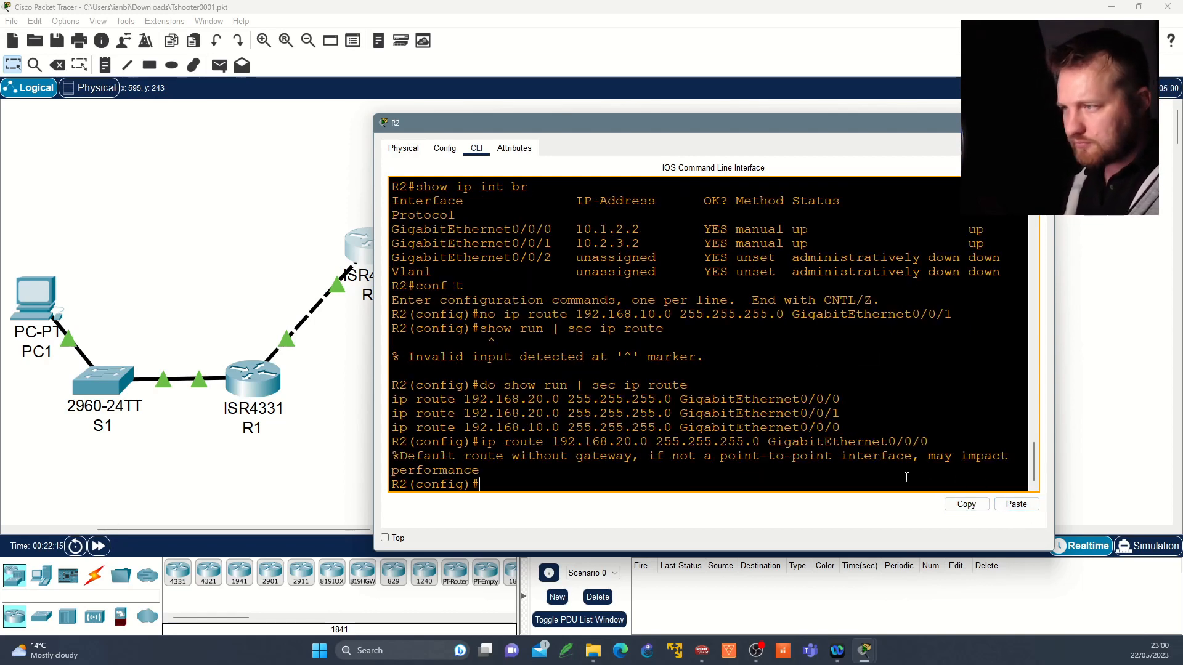
key(Return)
key(Return)
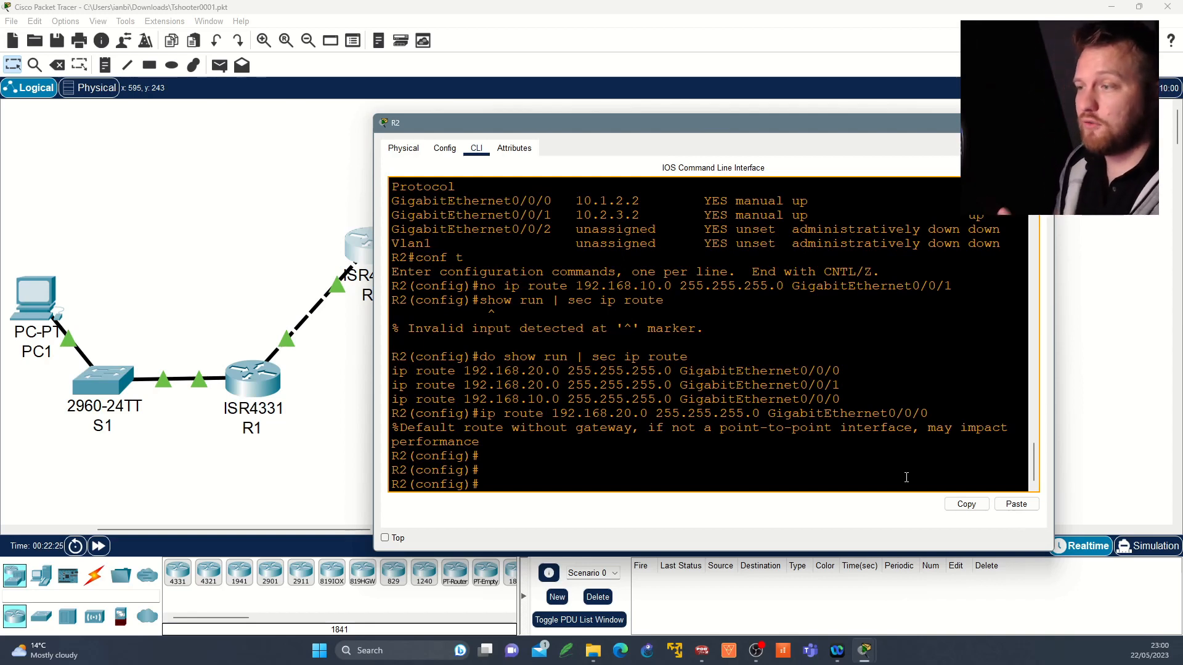
Step: List R2's static routes again with do show run | sec ip route
key(Up)
key(Up)
key(Return)
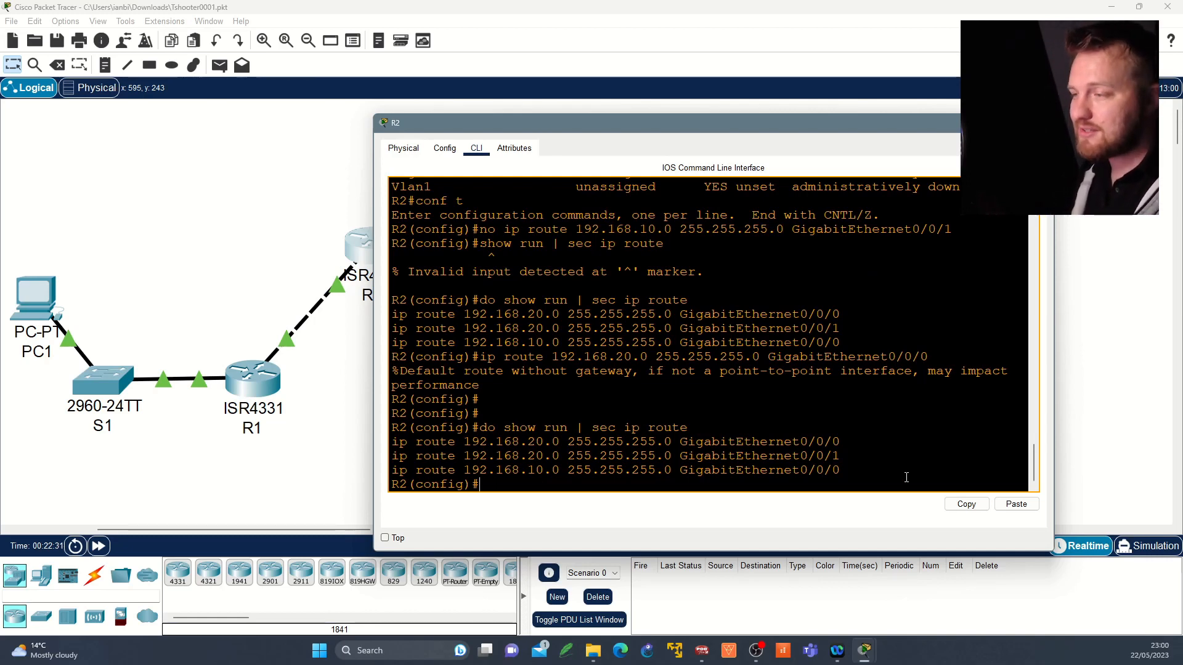
Step: Remove R2's static route with no ip route 192.168.20.0 255.255.255.0 GigabitEthernet0/0/0
key(Up)
key(Up)
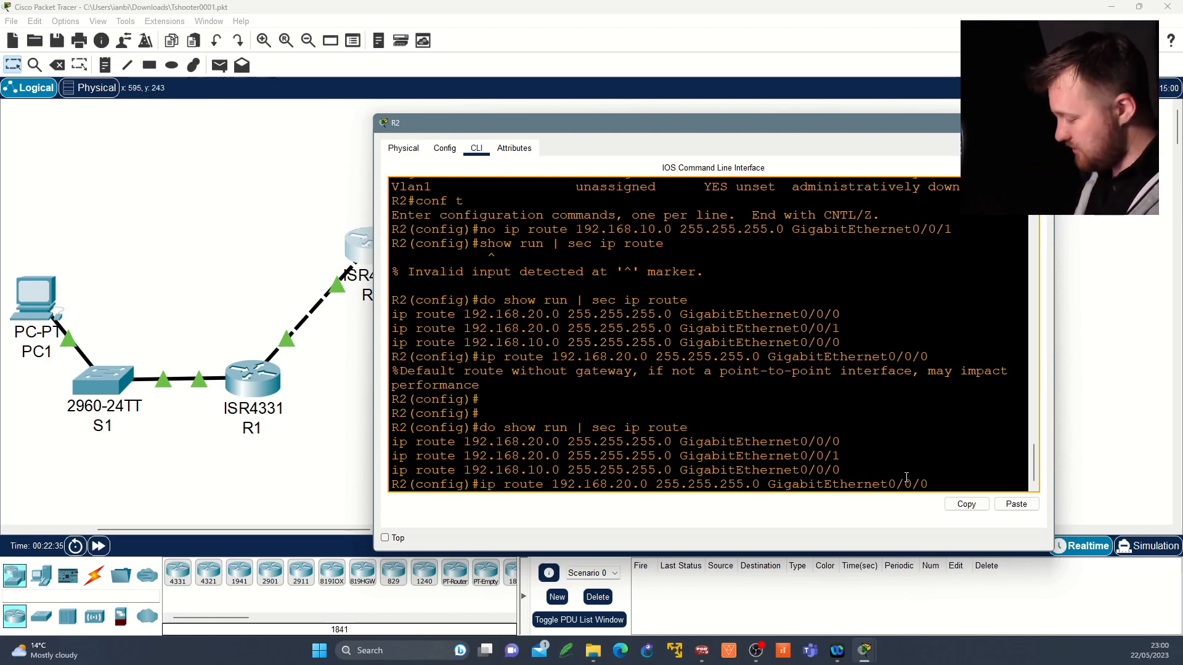
text(no)
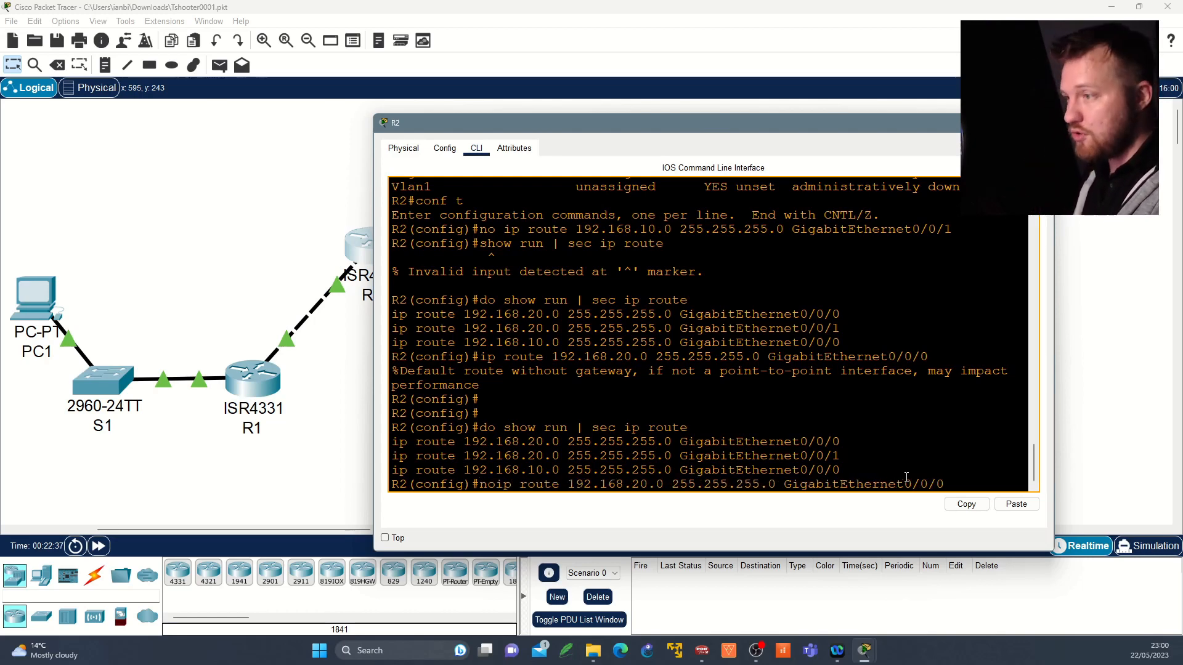
key(Return)
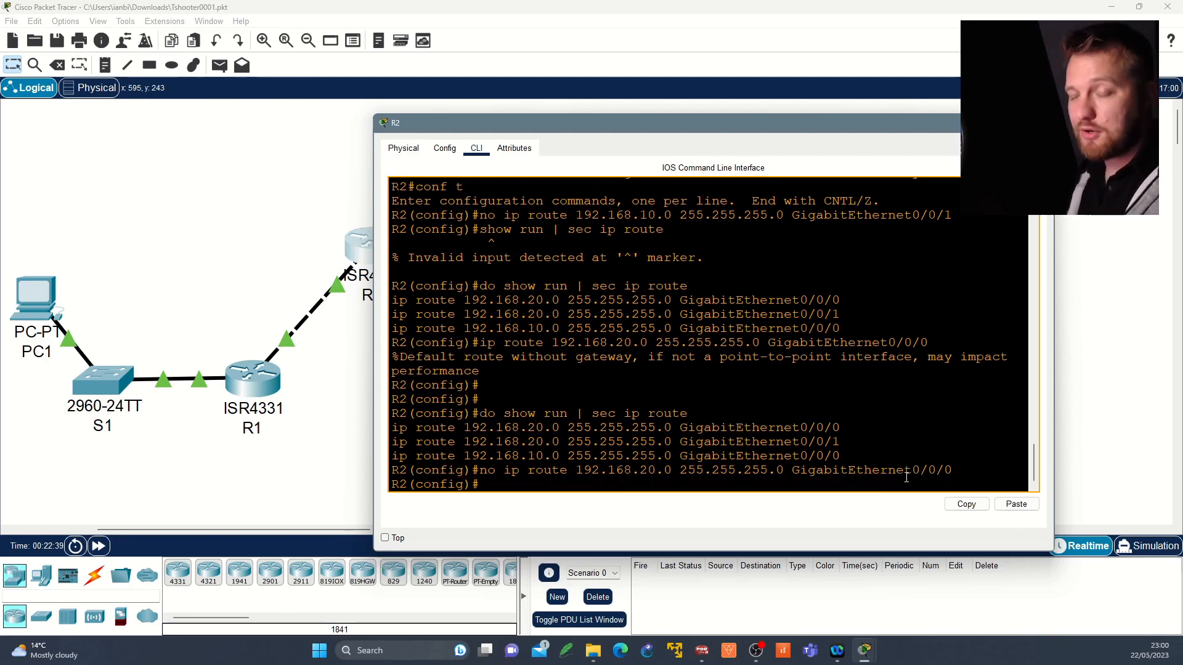
Step: Run do show run | sec ip route on R2 and check the remaining route to 192.168.20.0
key(Up)
key(Up)
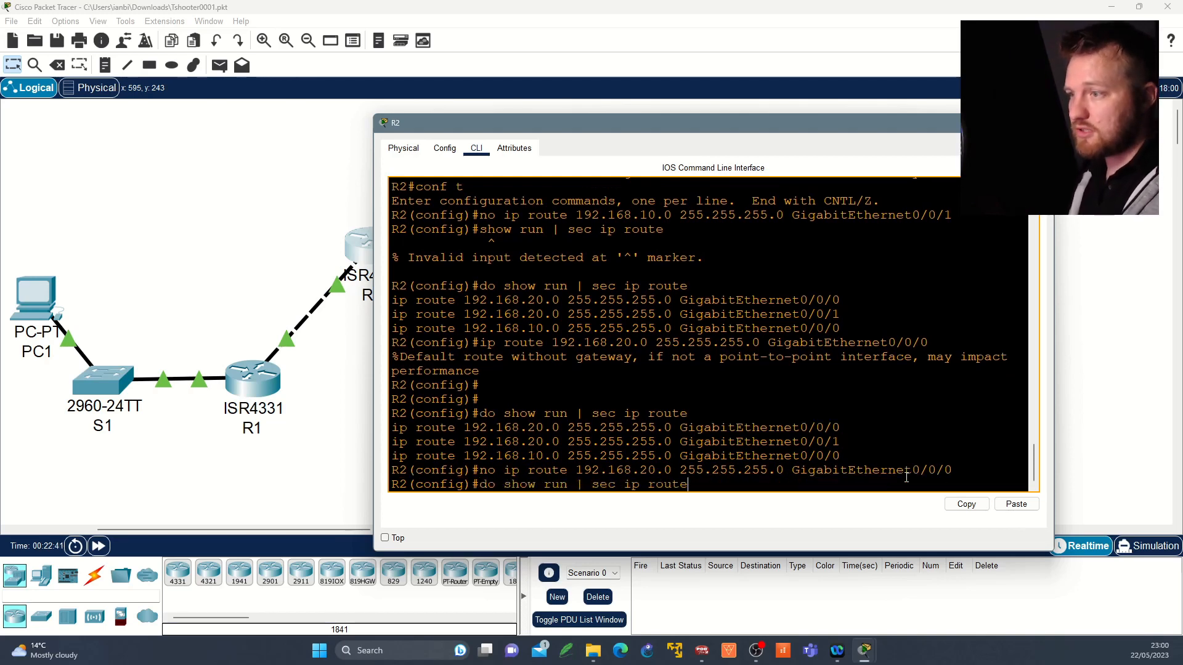
key(Return)
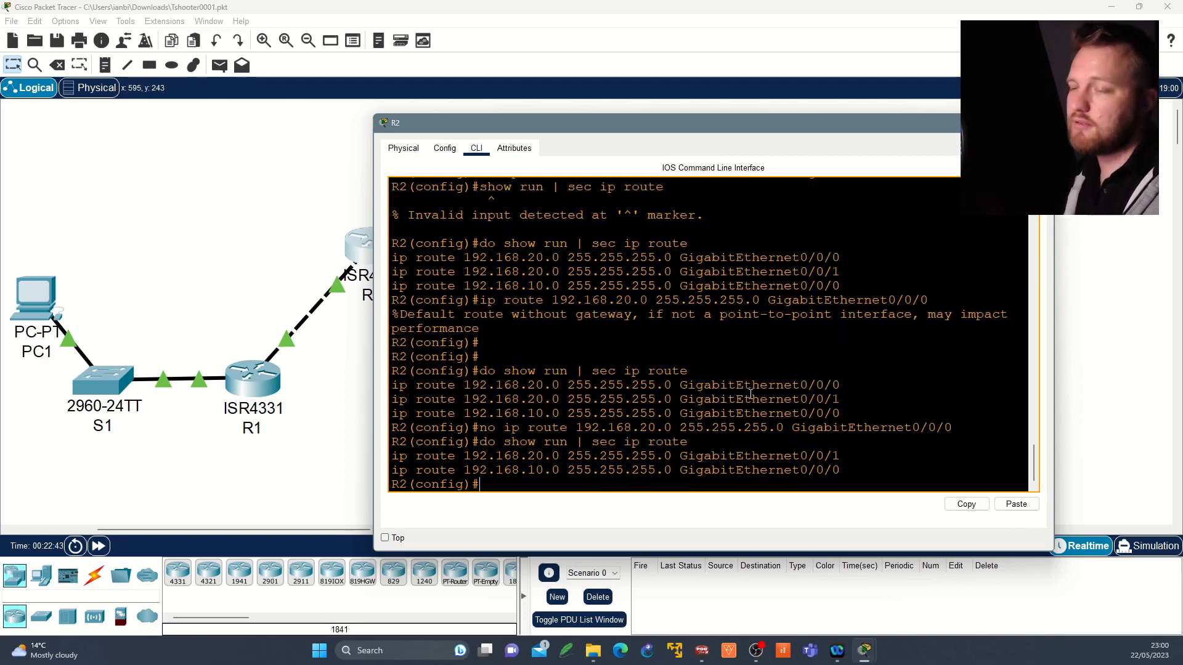
triple_click(512, 459)
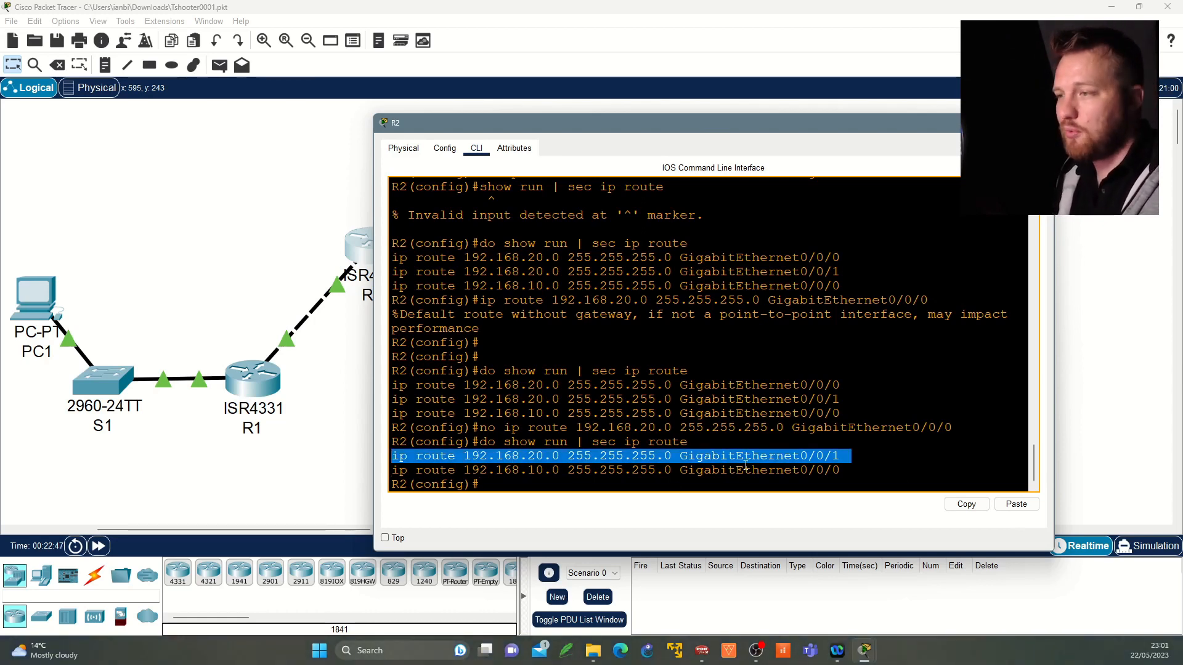
Step: Check R2's remaining static route to 192.168.10.0 and close R2's console window
triple_click(556, 469)
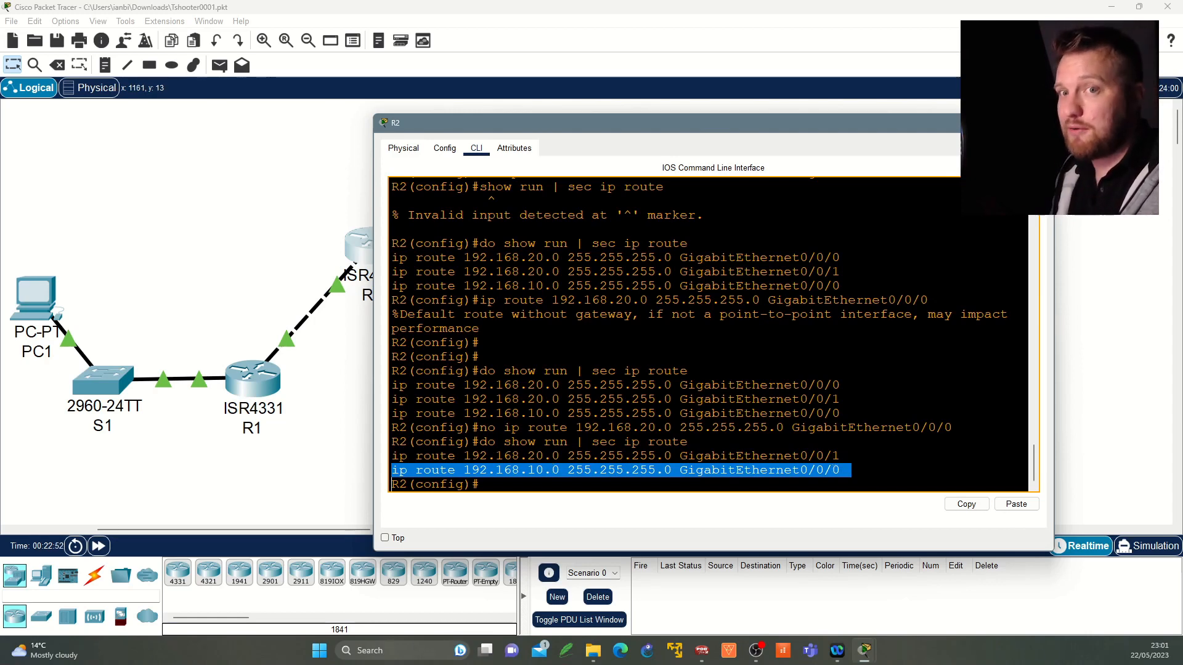
click(1040, 123)
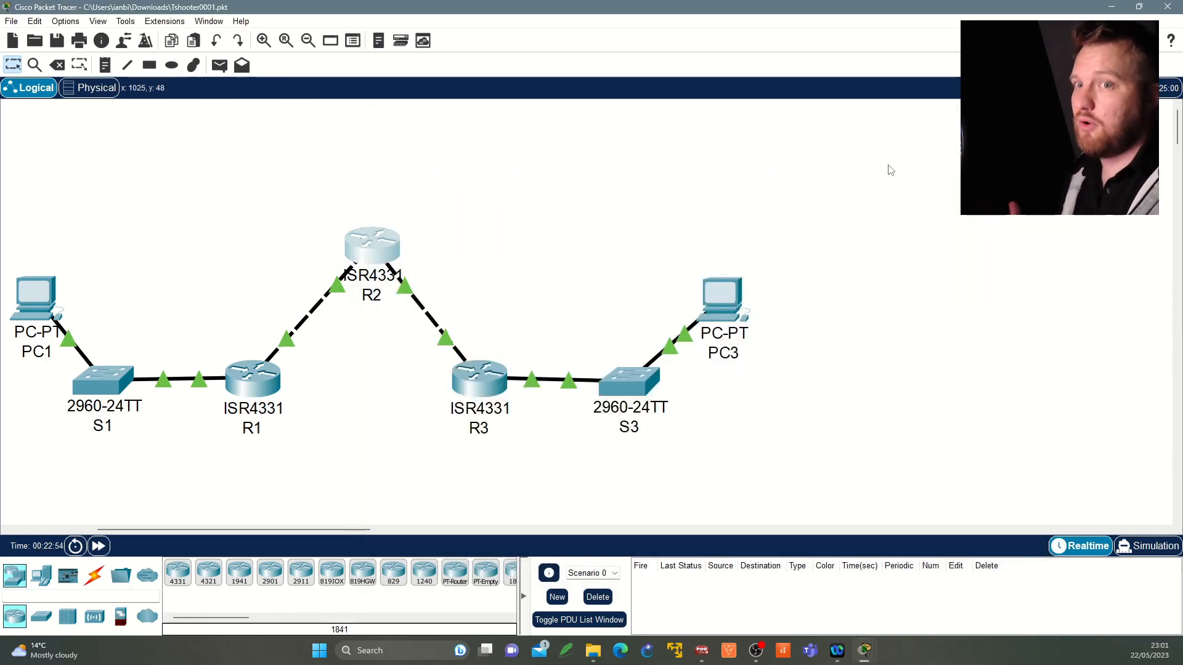
Step: Run the continuous ping -t 192.168.20.1 from PC1's command prompt, watch the replies in a widened window and close PC1
click(35, 297)
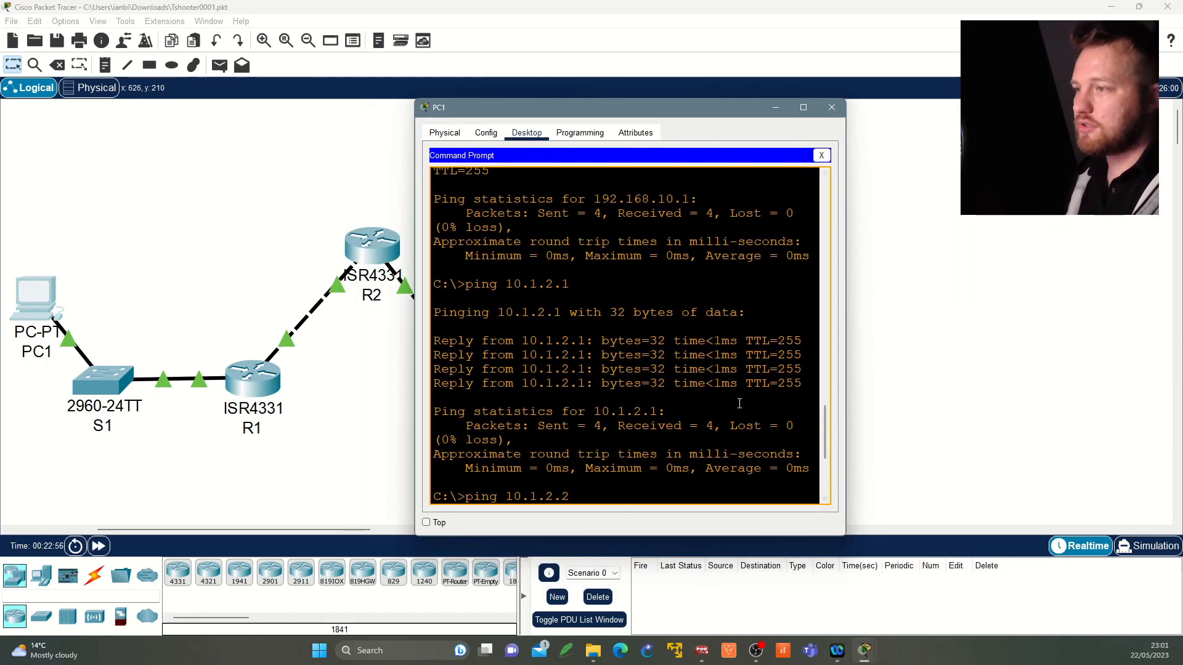
key(Return)
key(Return)
key(Return)
key(Return)
key(Return)
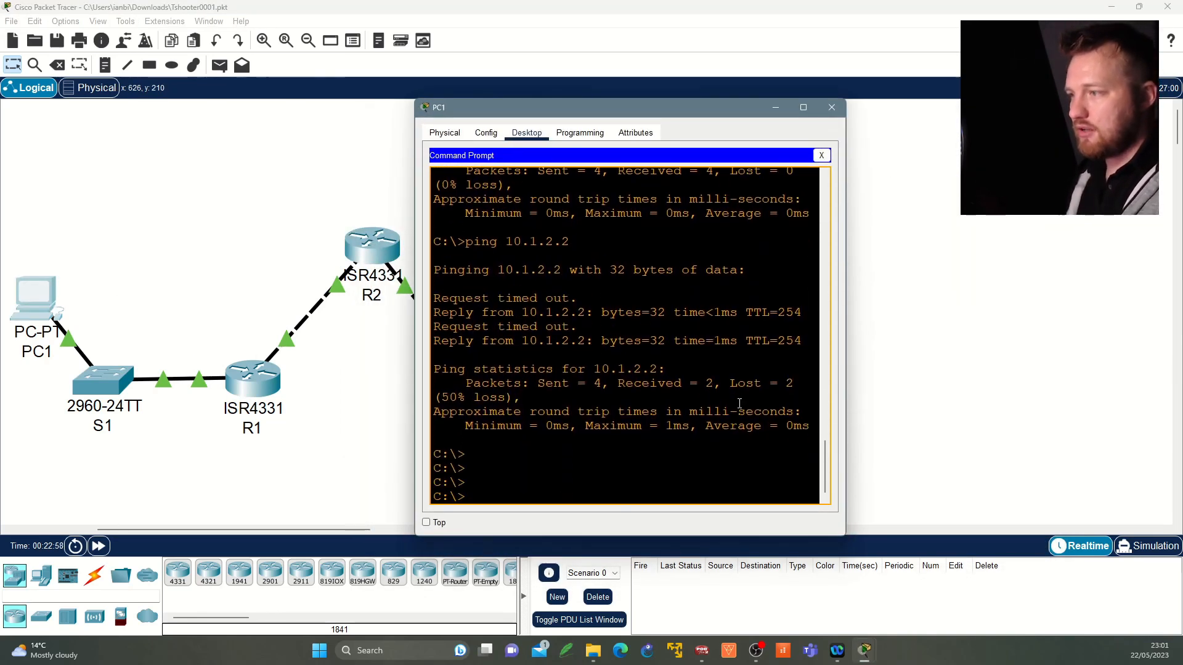
key(Up)
key(Up)
key(Up)
key(Up)
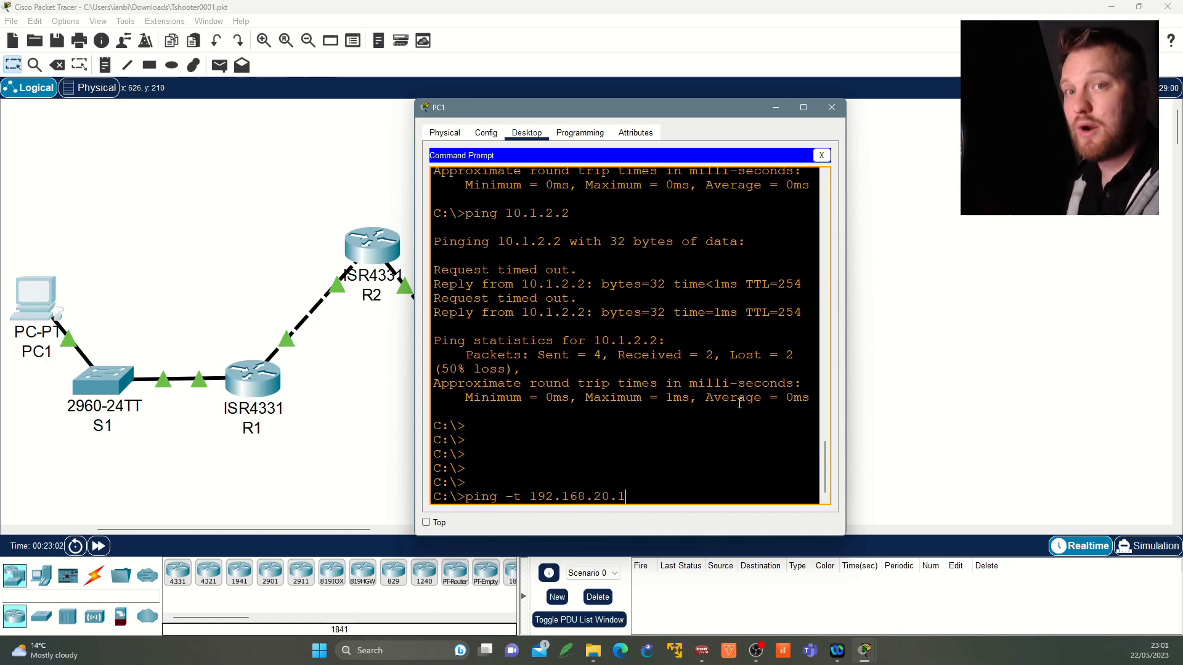
key(Return)
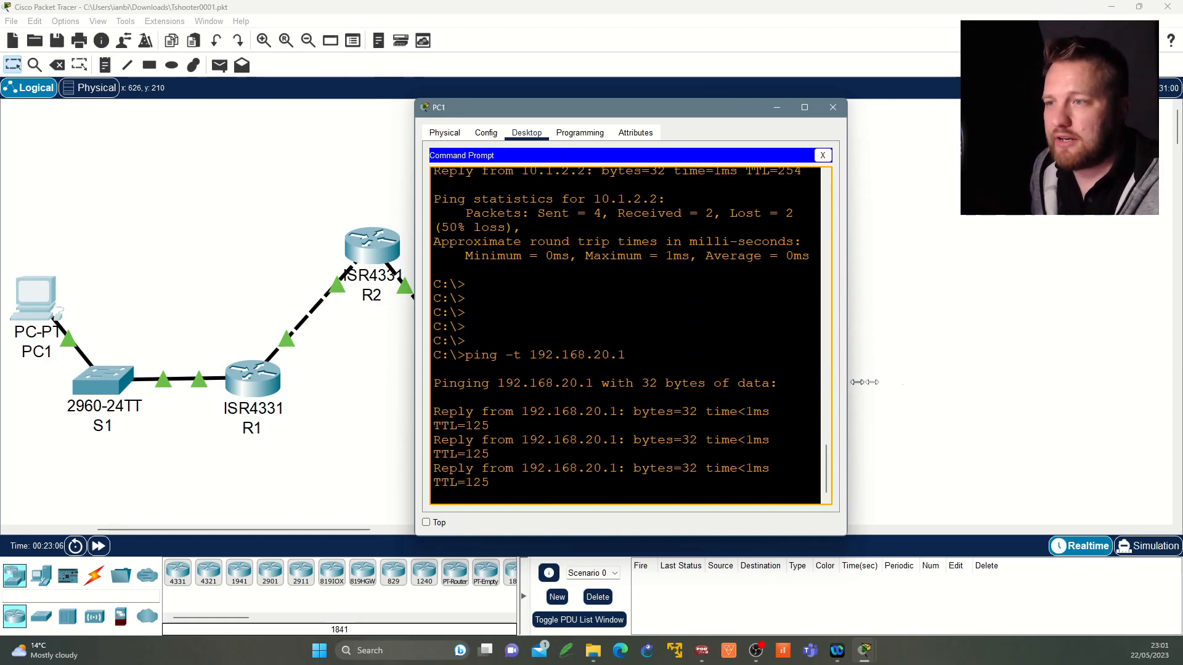
drag(845, 382, 953, 383)
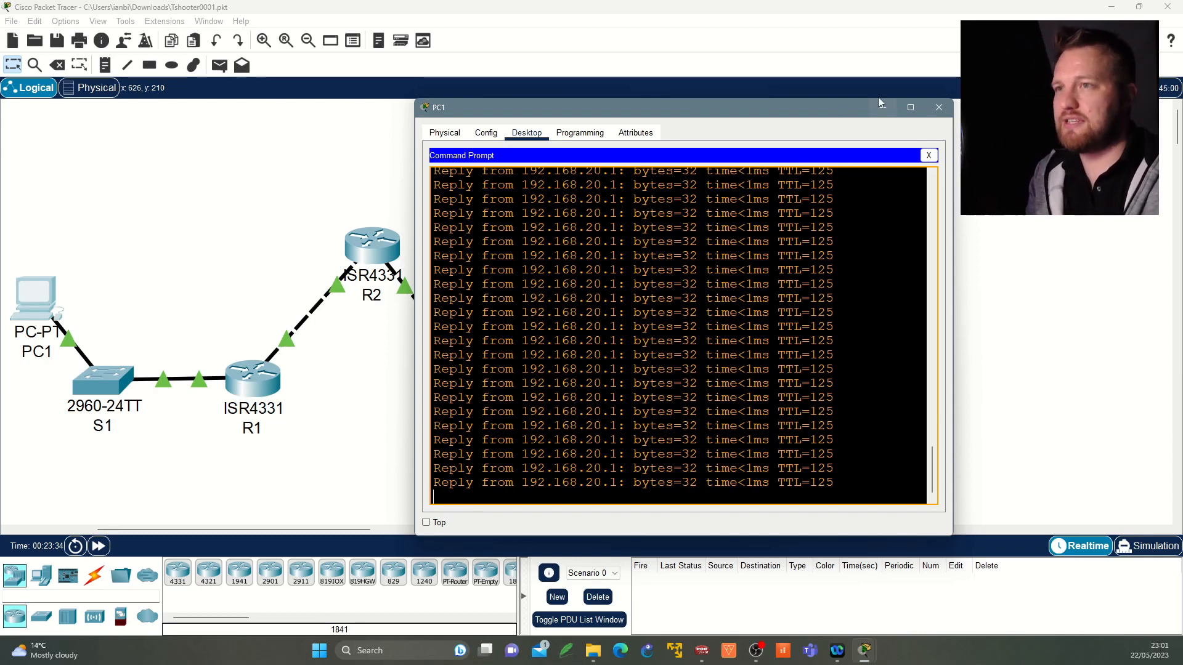
click(938, 107)
Step: Open R3's command line in a maximized window and enter privileged mode with en
click(483, 384)
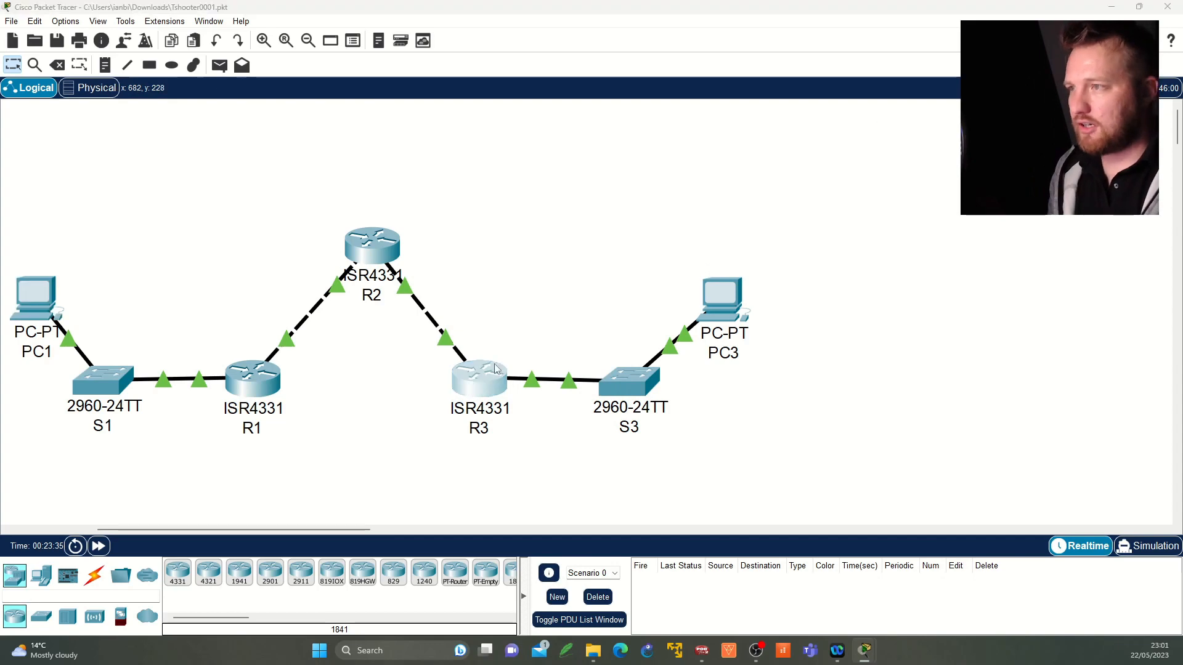
click(808, 139)
click(103, 29)
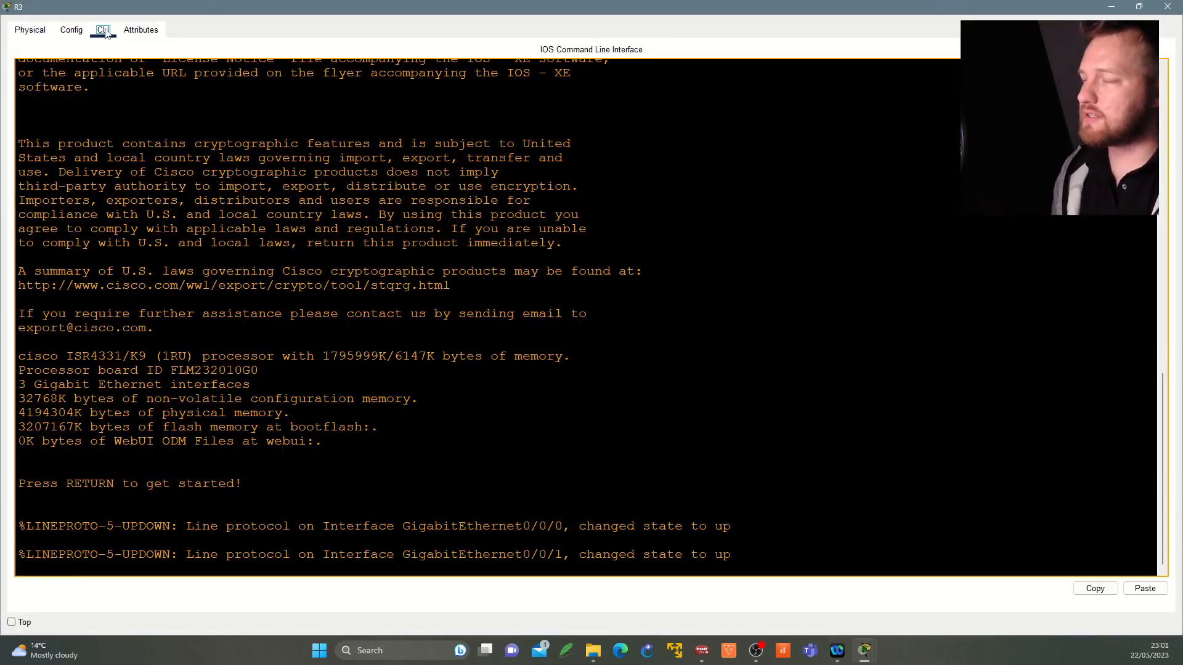
key(Return)
key(Return)
key(Return)
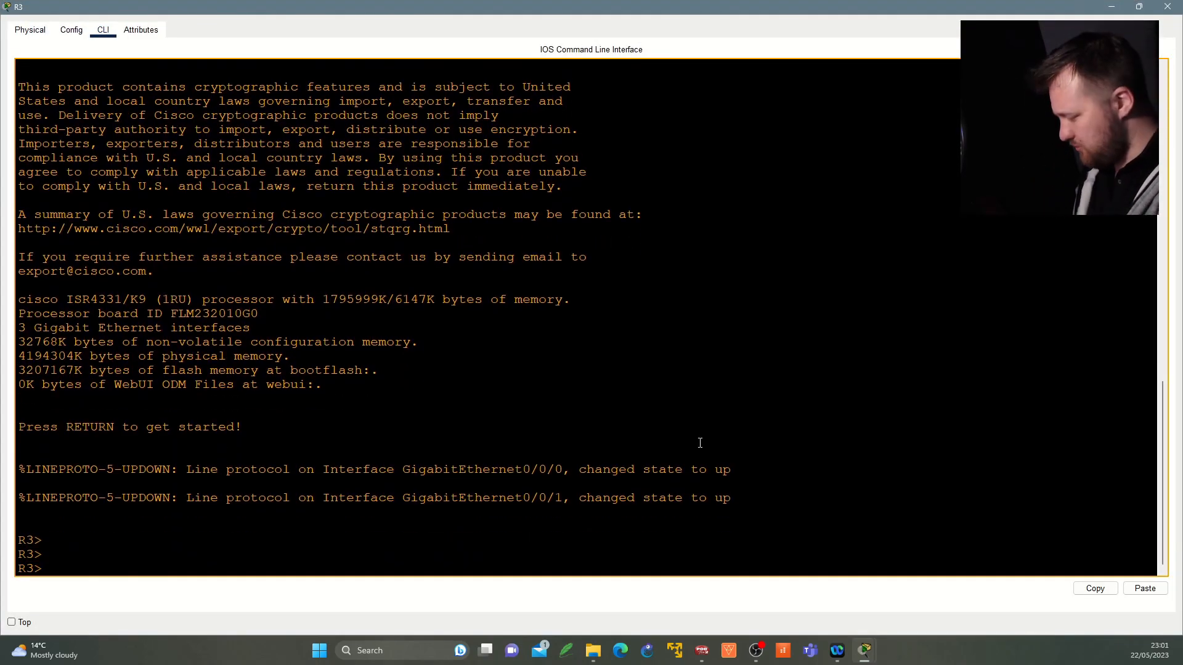
text(en)
key(Return)
key(Return)
key(Return)
key(Return)
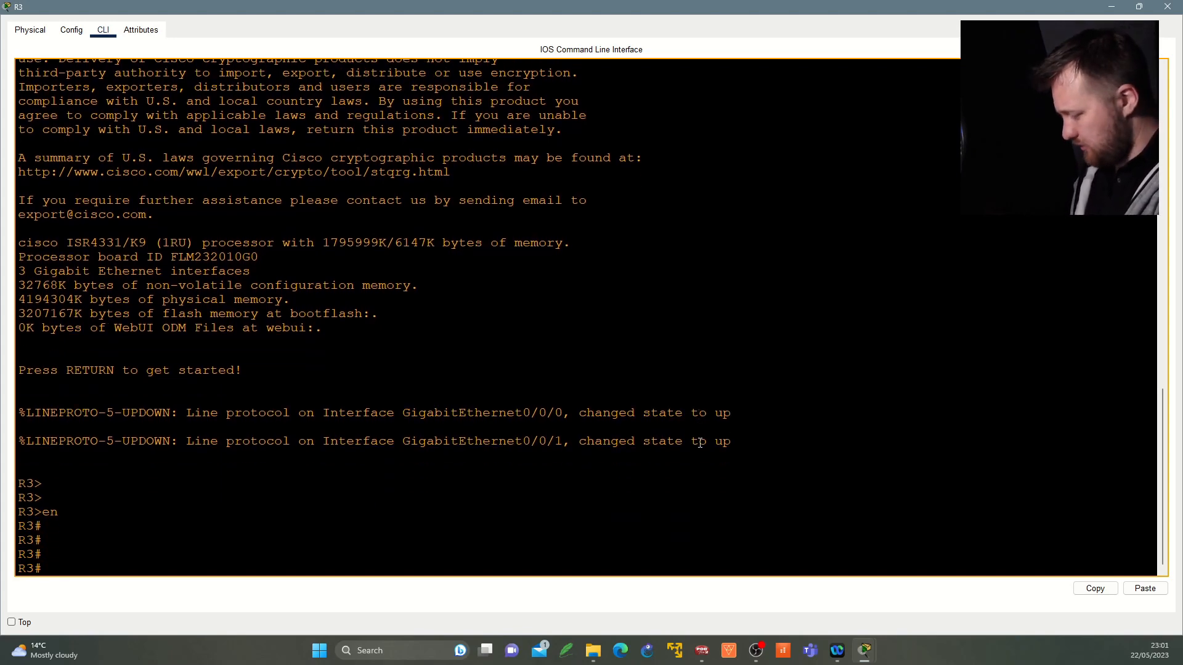
Step: List R3's interface addresses and status with show ip int br
text(show ip ibnt br)
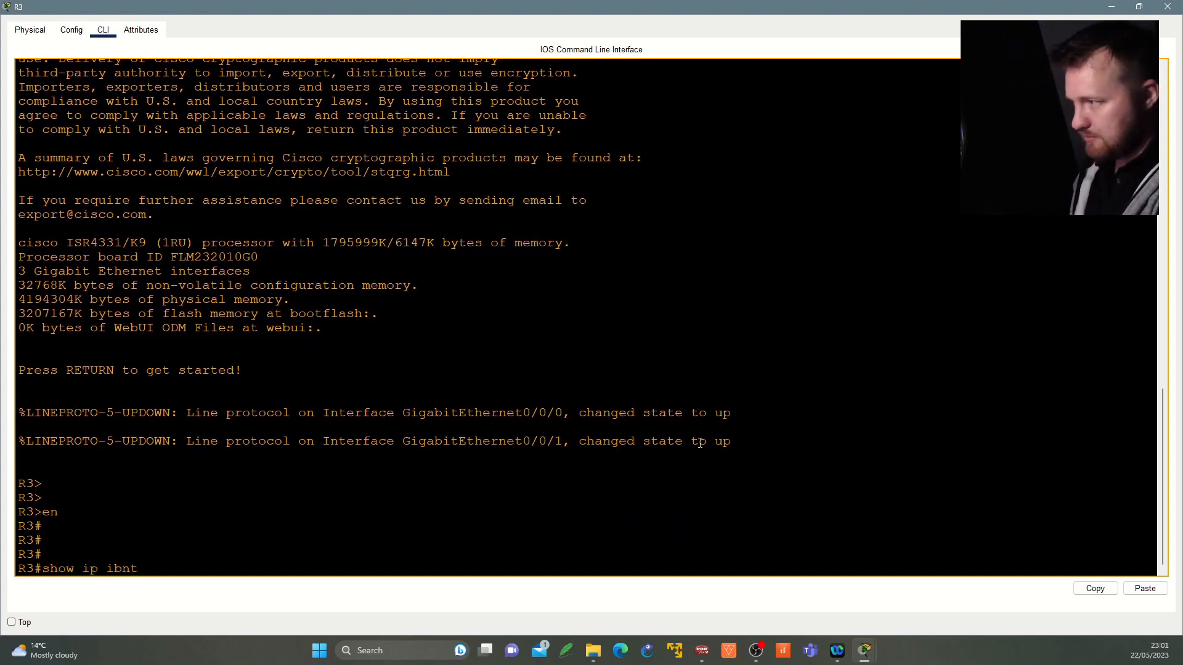
key(Left)
key(Left)
key(Left)
key(Left)
key(Left)
key(BackSpace)
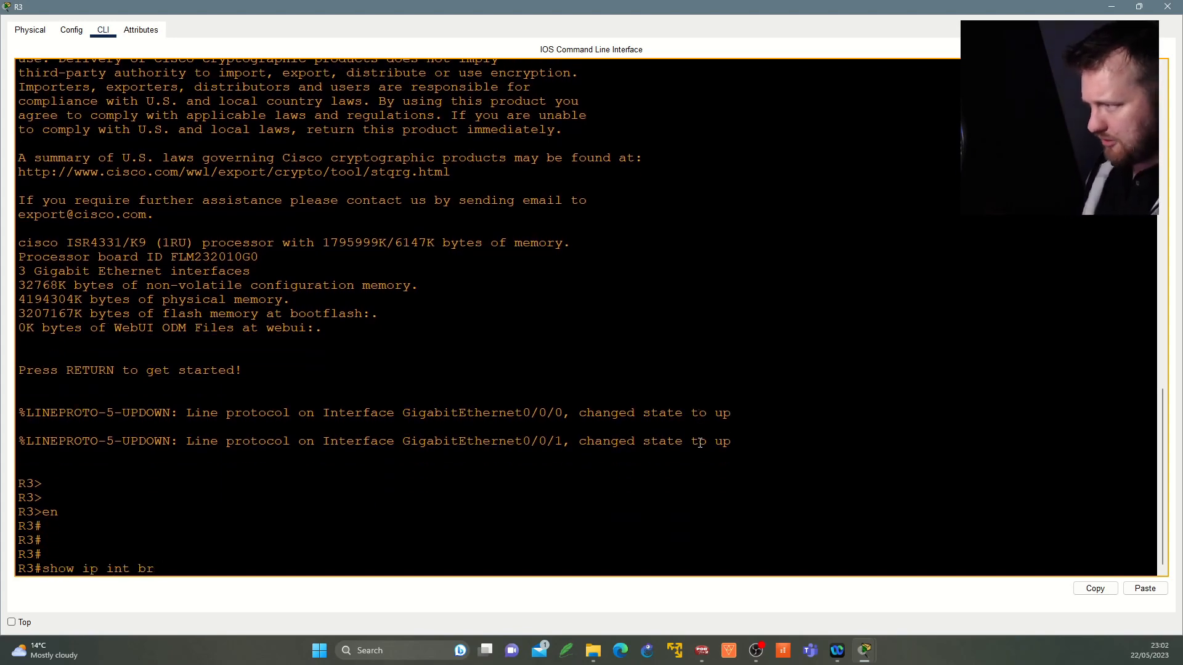
key(Return)
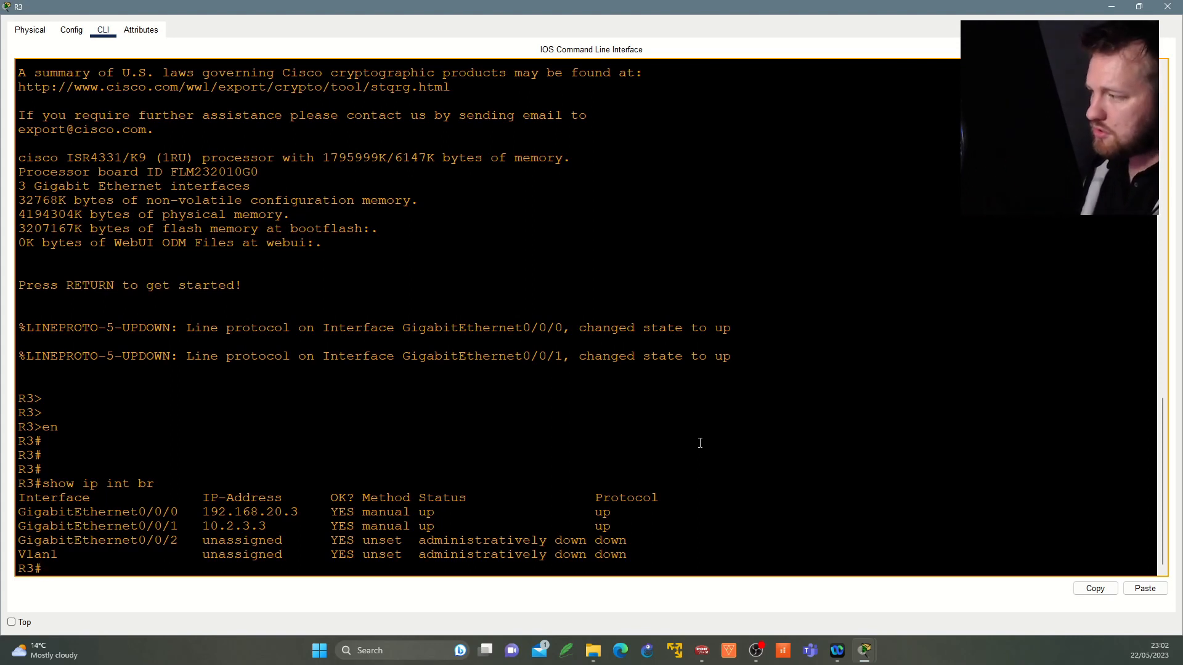
Step: Display R3's routing table with show ip route
key(Return)
key(Return)
key(Return)
text(show ip route)
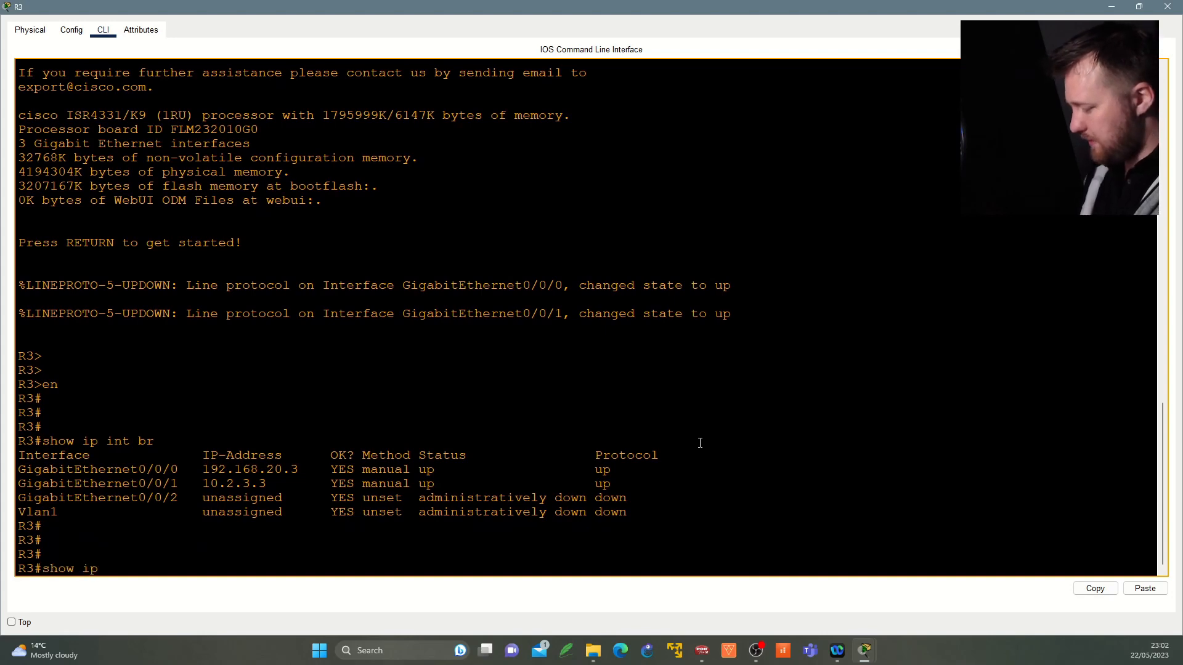
key(Return)
key(Return)
key(Return)
key(Return)
key(Return)
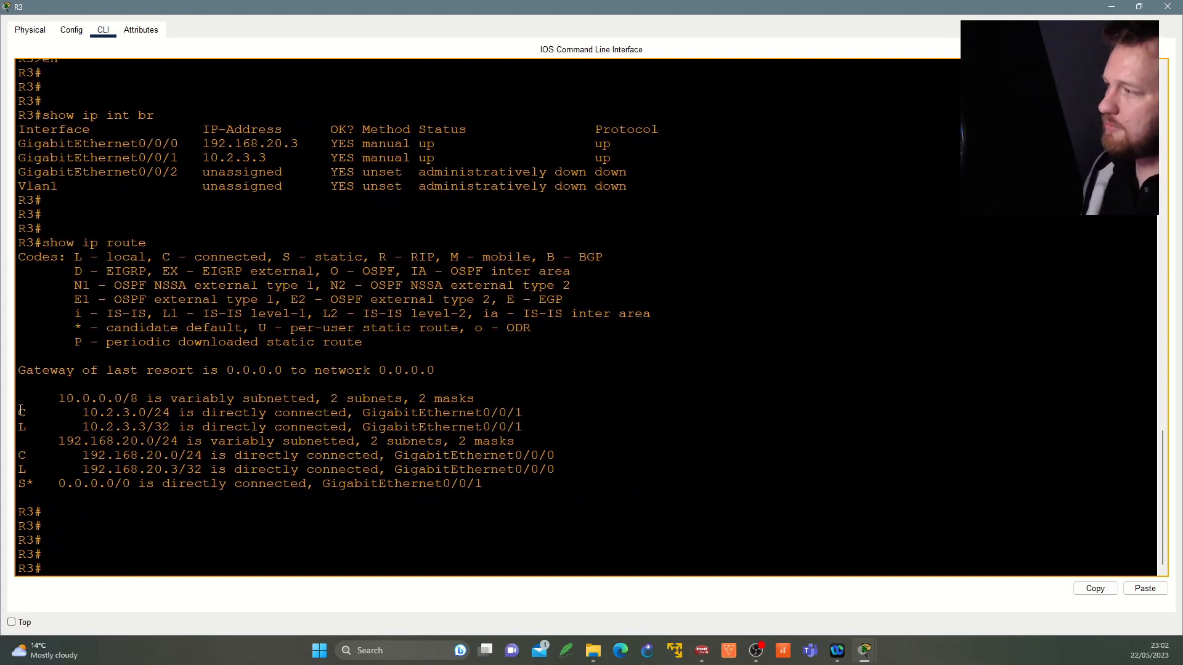
Step: Examine the connected and local entries and the static default route in R3's routing table
drag(19, 399, 596, 482)
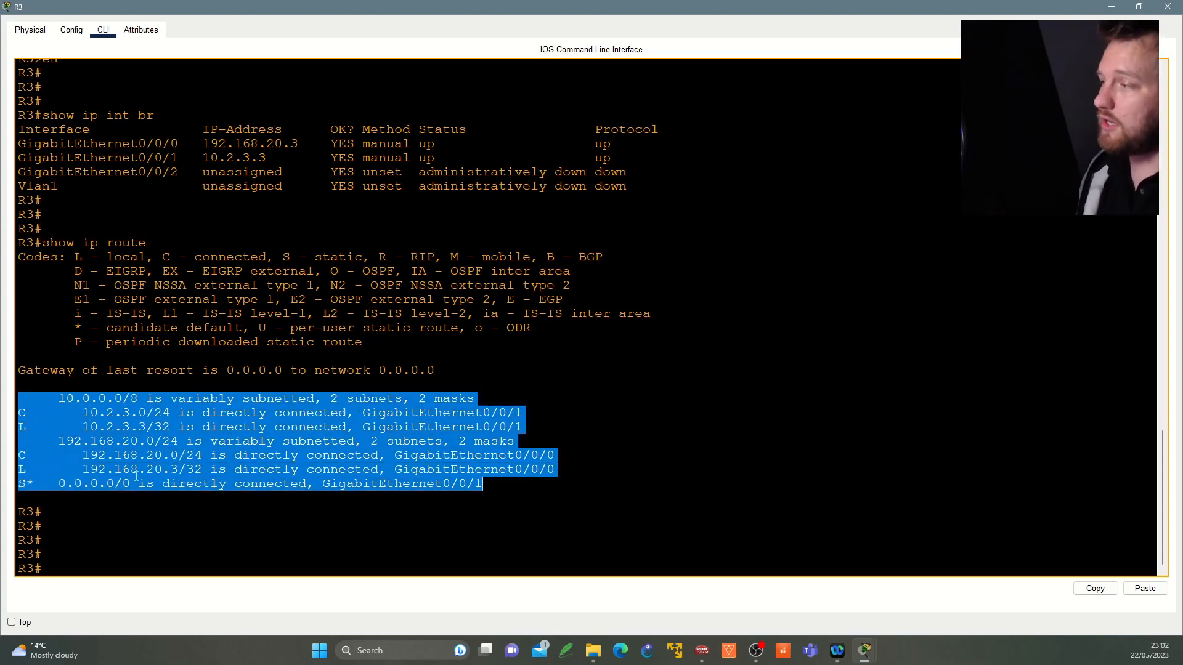
click(74, 417)
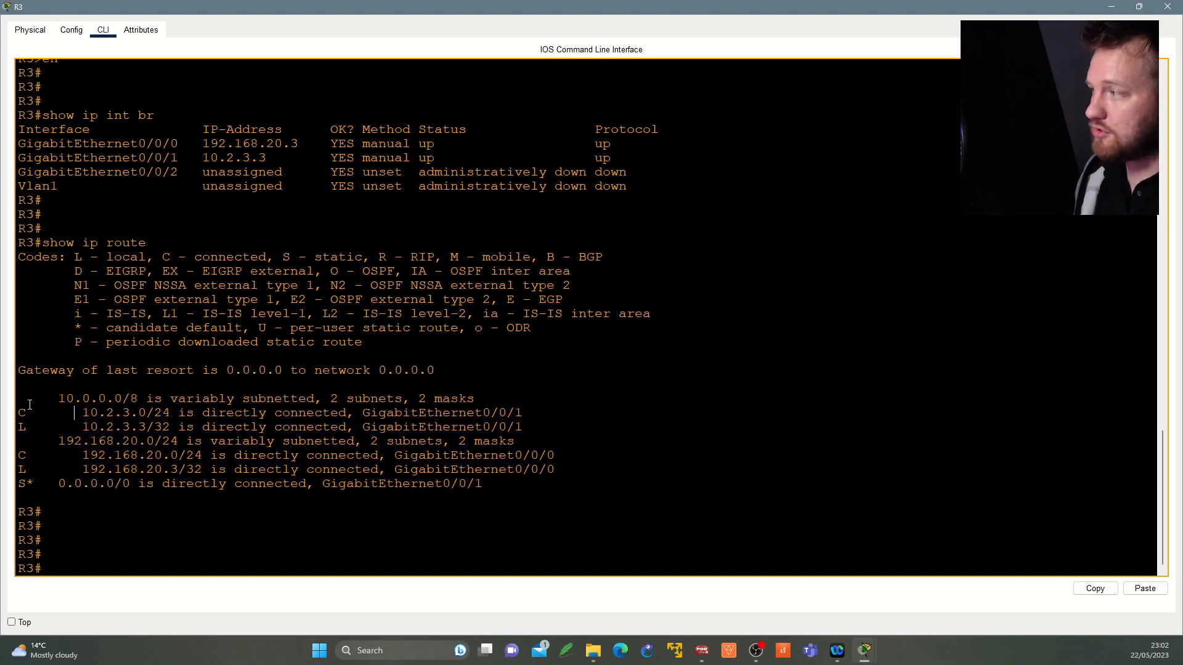
drag(18, 412, 611, 470)
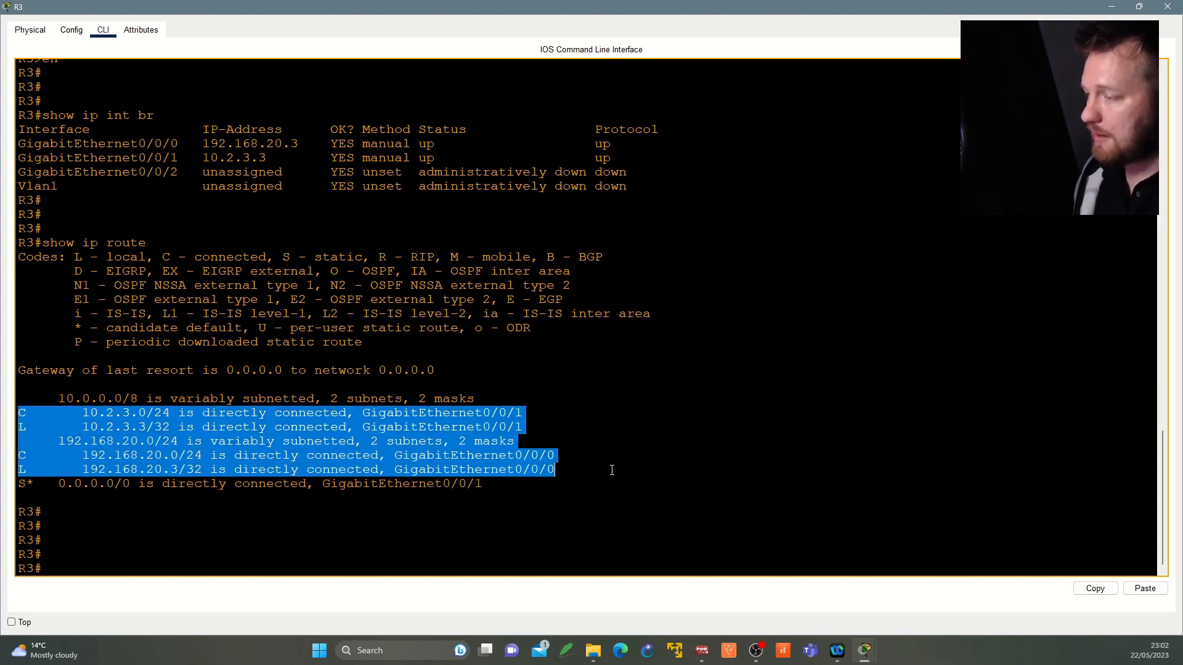
triple_click(173, 484)
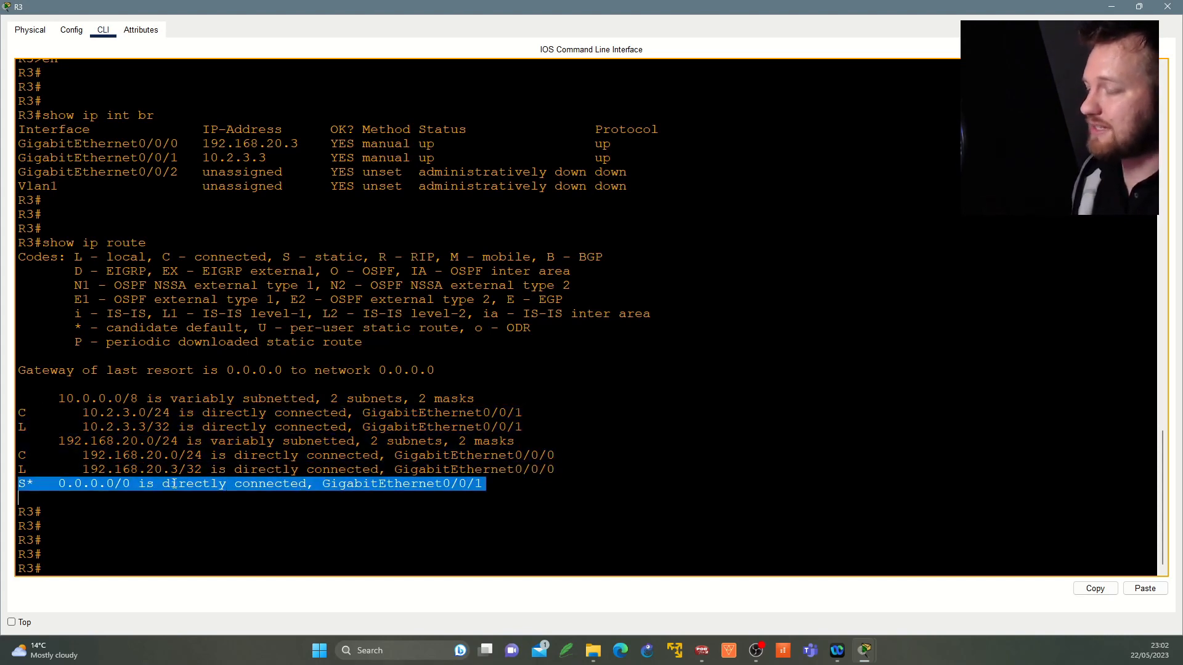
triple_click(509, 426)
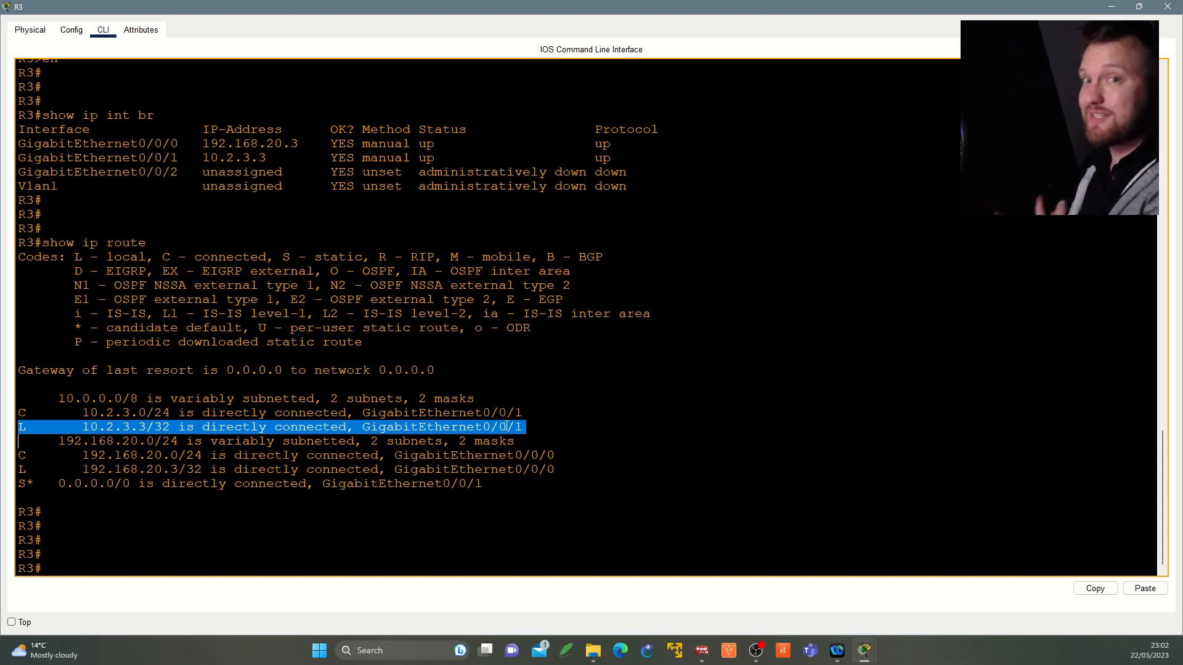
Step: List R3's configured static routes with show run | sec ip route and close R3's window
key(Return)
key(Return)
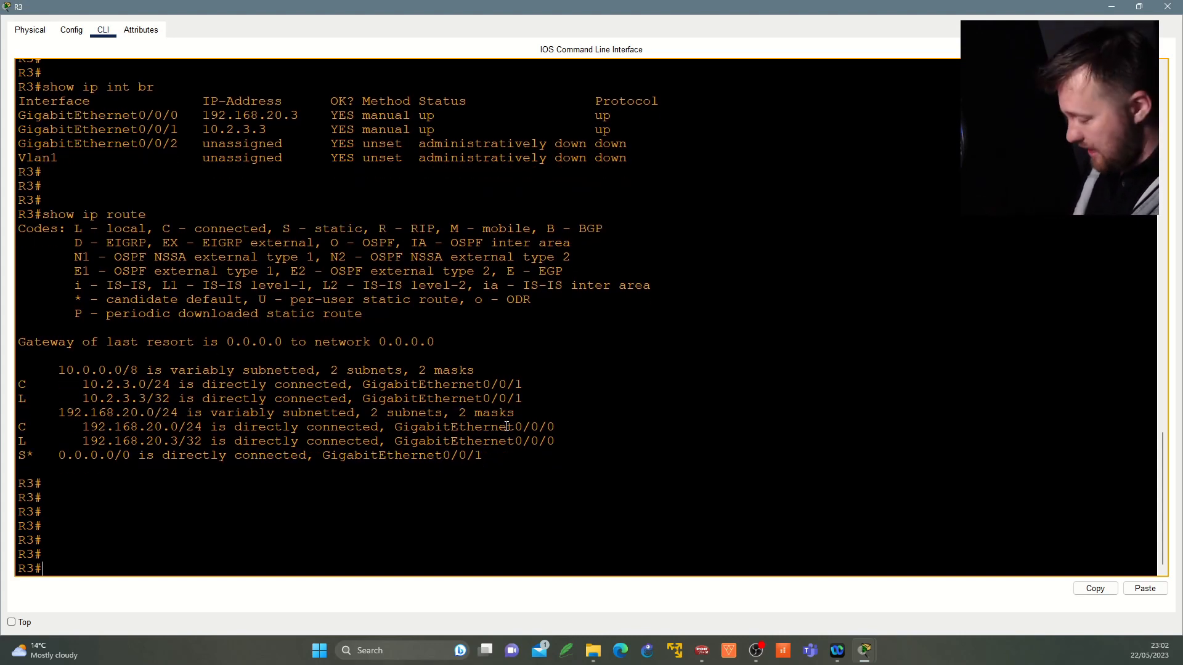
text(show run |)
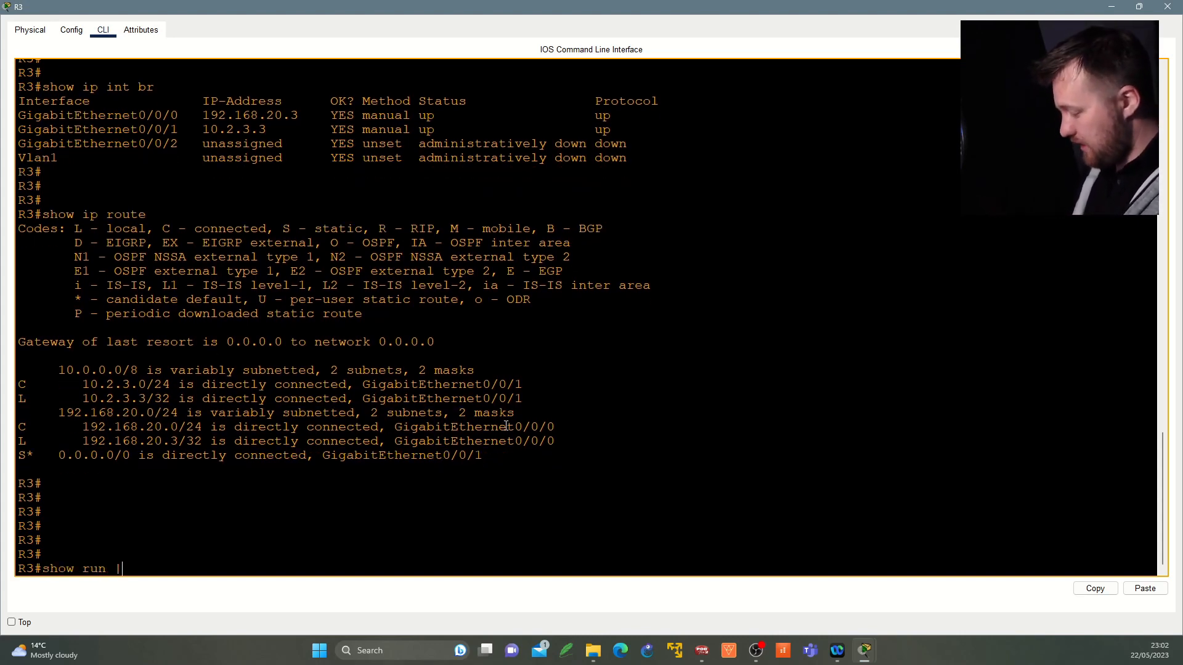
text( sec ip route)
key(Return)
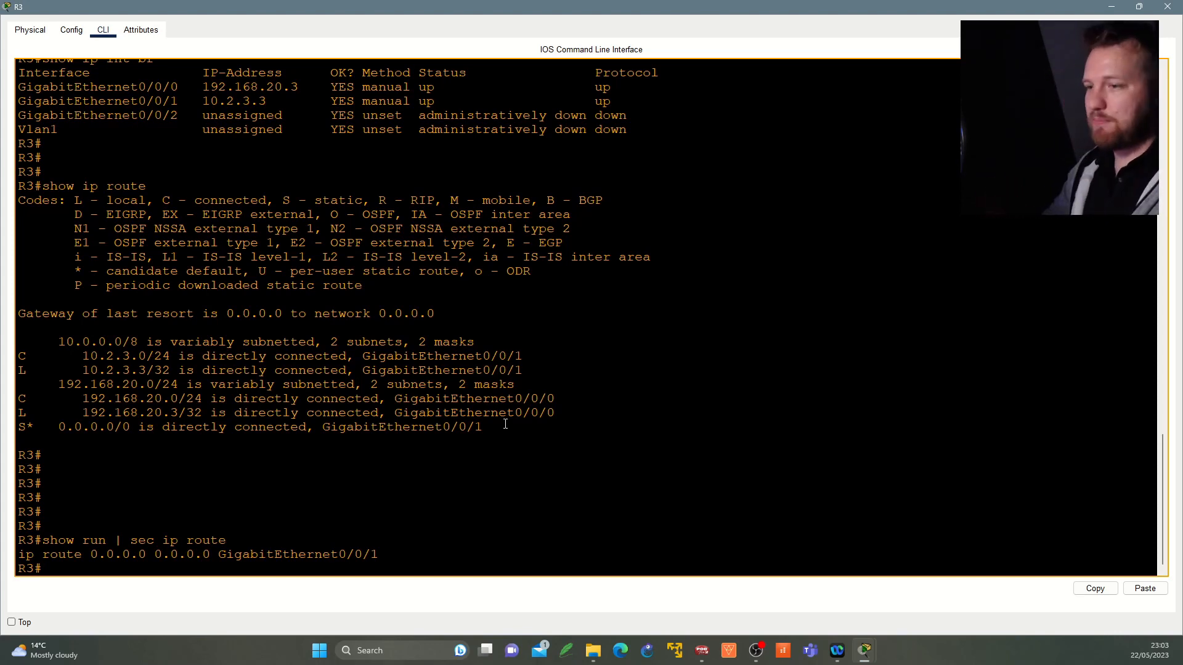
click(1167, 7)
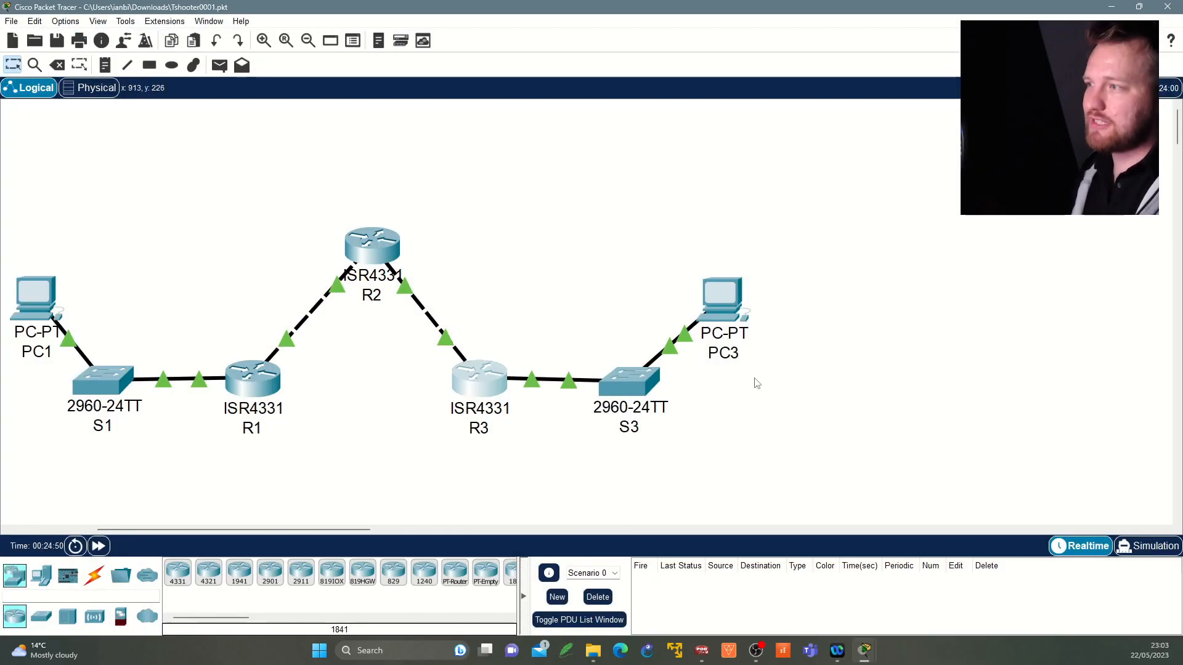
Step: Draw blue arrows over the topology from PC1 through R1 to R2, looping back to R1 and up to R2 again
drag(349, 531, 319, 540)
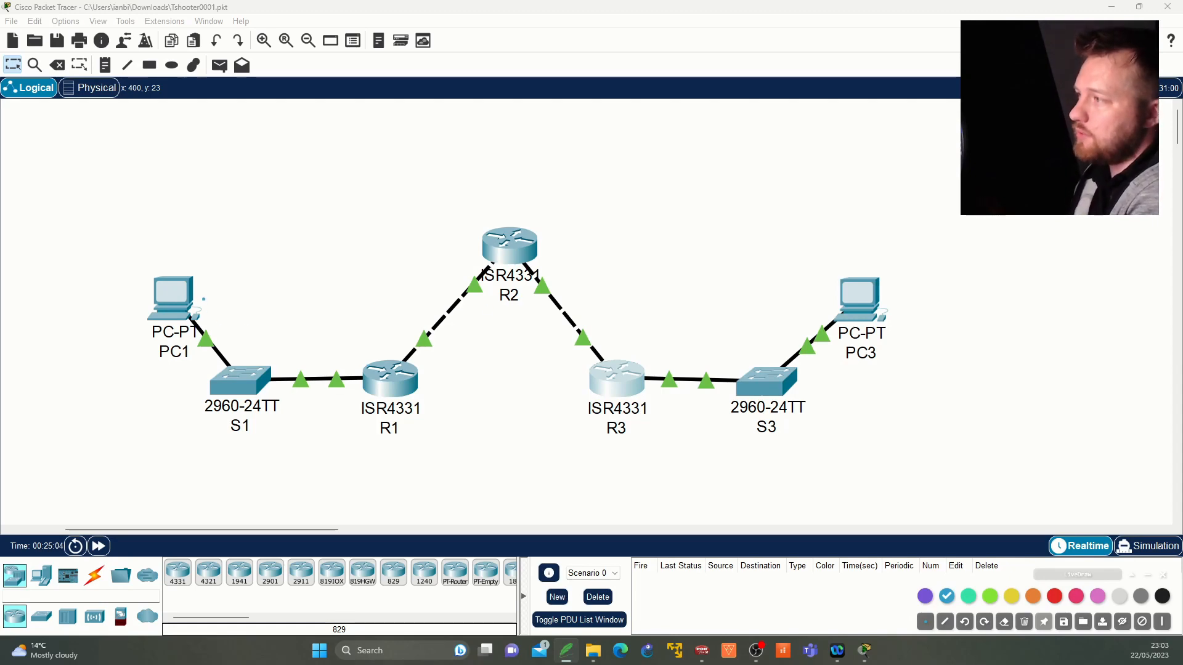
mouse_move(203, 298)
mouse_down()
mouse_move(271, 355)
mouse_move(351, 369)
mouse_up()
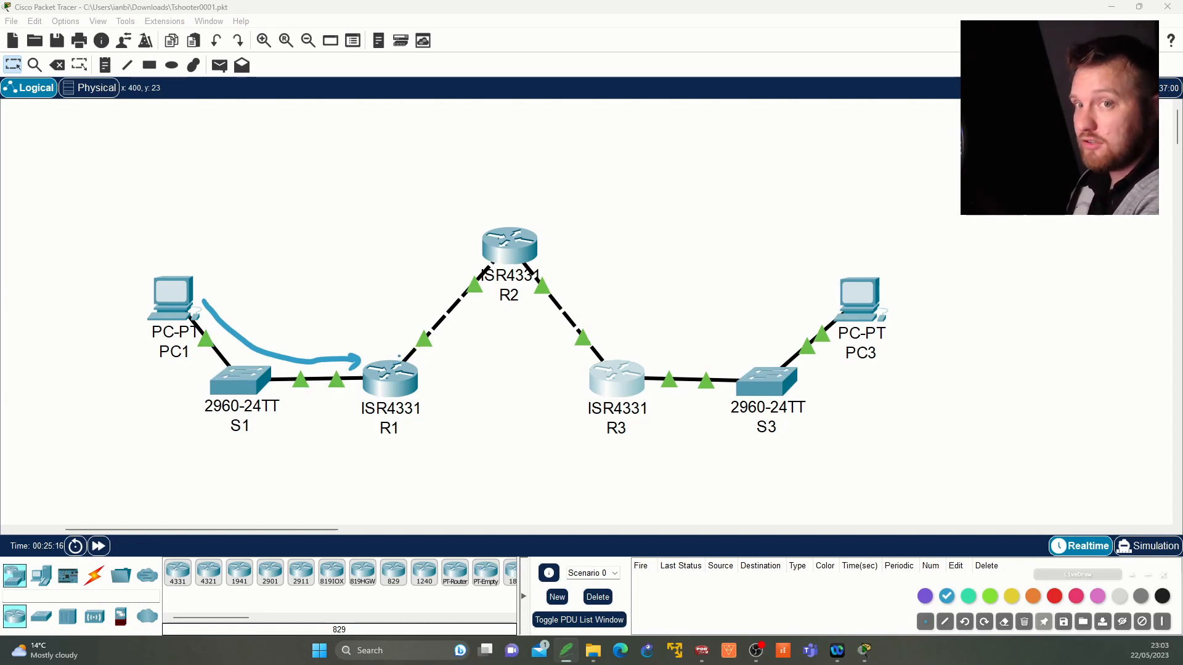
mouse_move(388, 352)
mouse_down()
mouse_move(465, 269)
mouse_move(455, 271)
mouse_move(468, 281)
mouse_up()
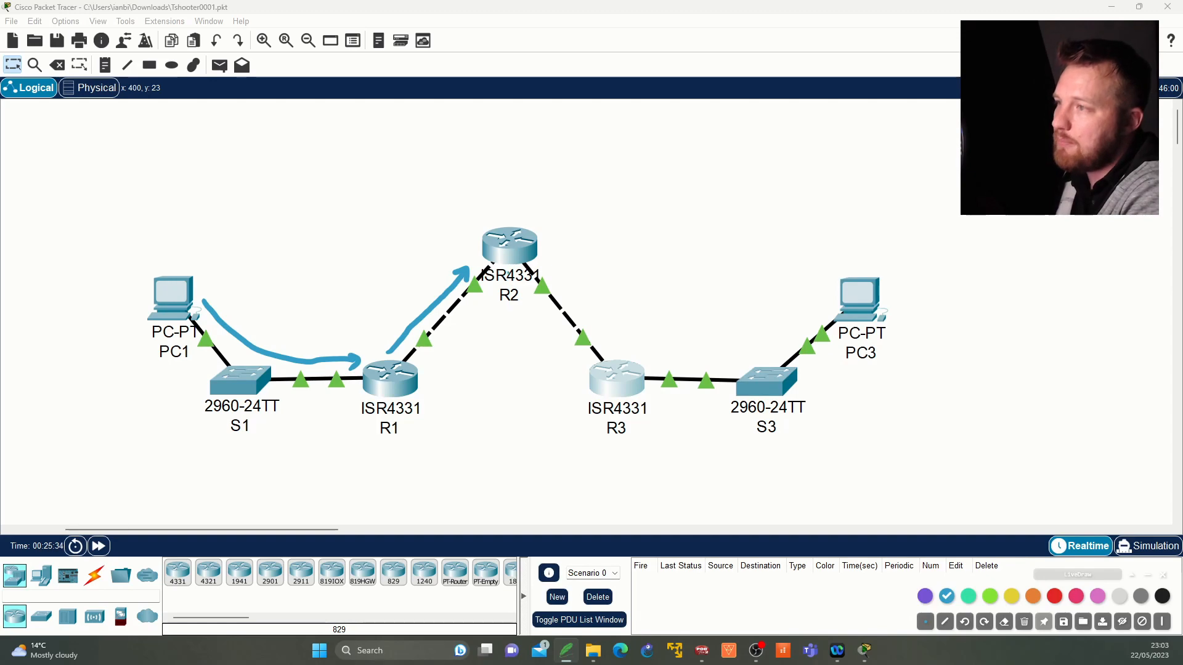
mouse_move(511, 273)
mouse_down()
mouse_move(504, 316)
mouse_move(458, 381)
mouse_move(400, 403)
mouse_up()
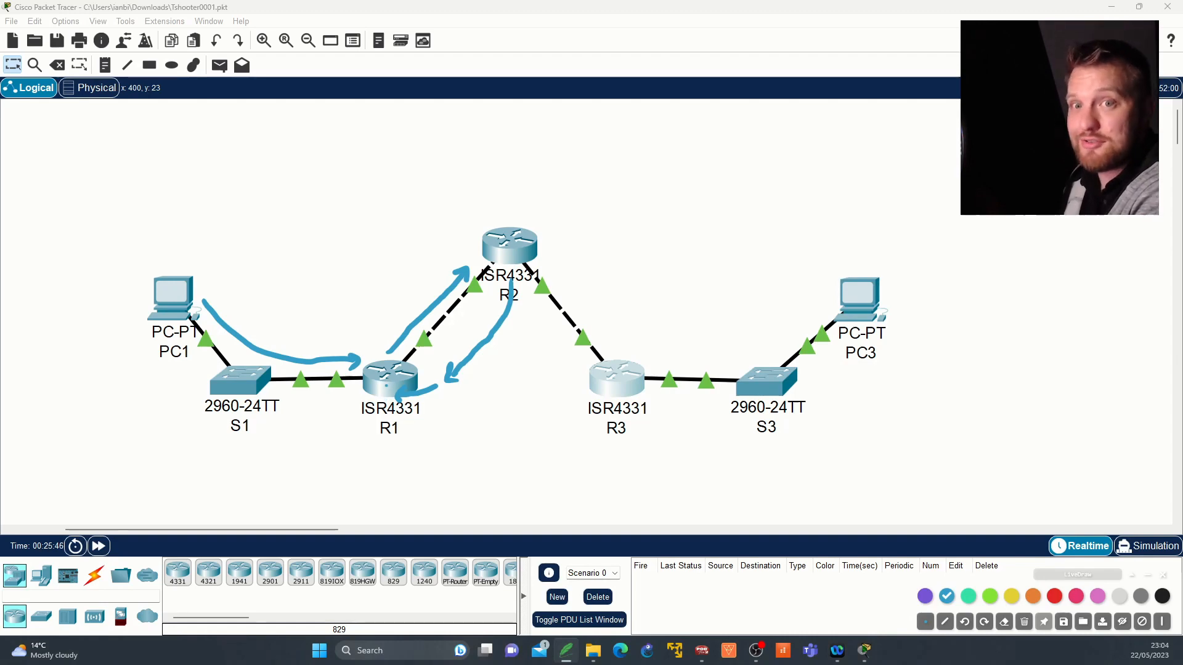
mouse_move(392, 385)
mouse_down()
mouse_move(377, 348)
mouse_move(399, 323)
mouse_move(405, 337)
mouse_up()
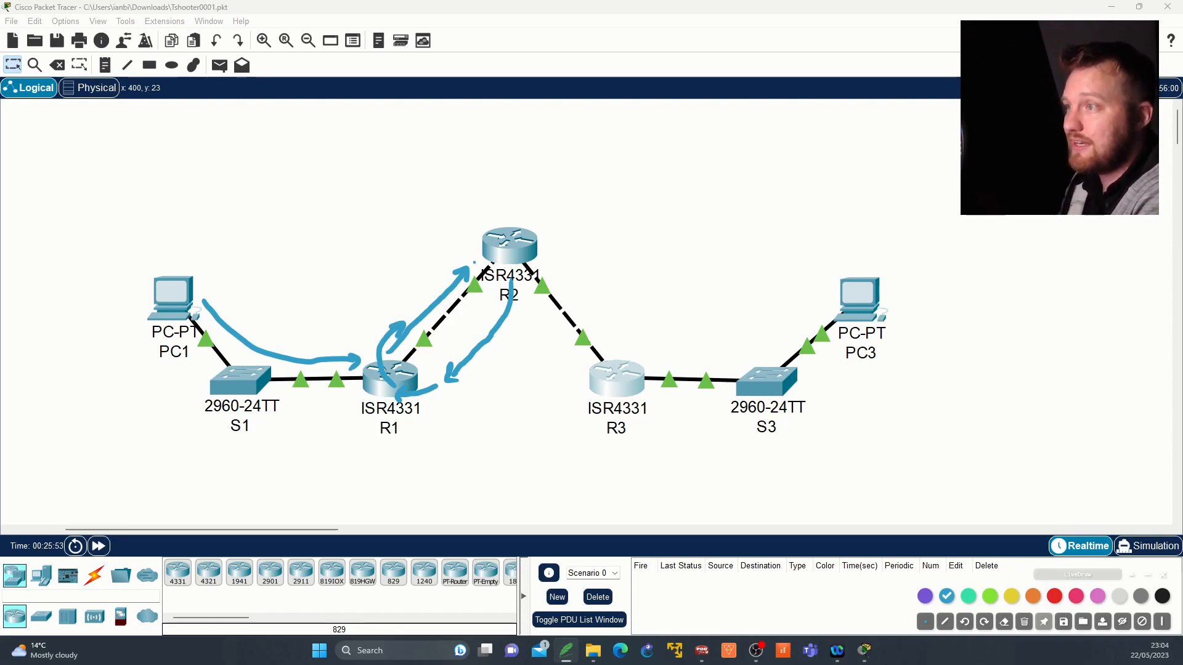
mouse_move(475, 264)
mouse_down()
mouse_move(507, 254)
mouse_move(511, 271)
mouse_move(498, 271)
mouse_up()
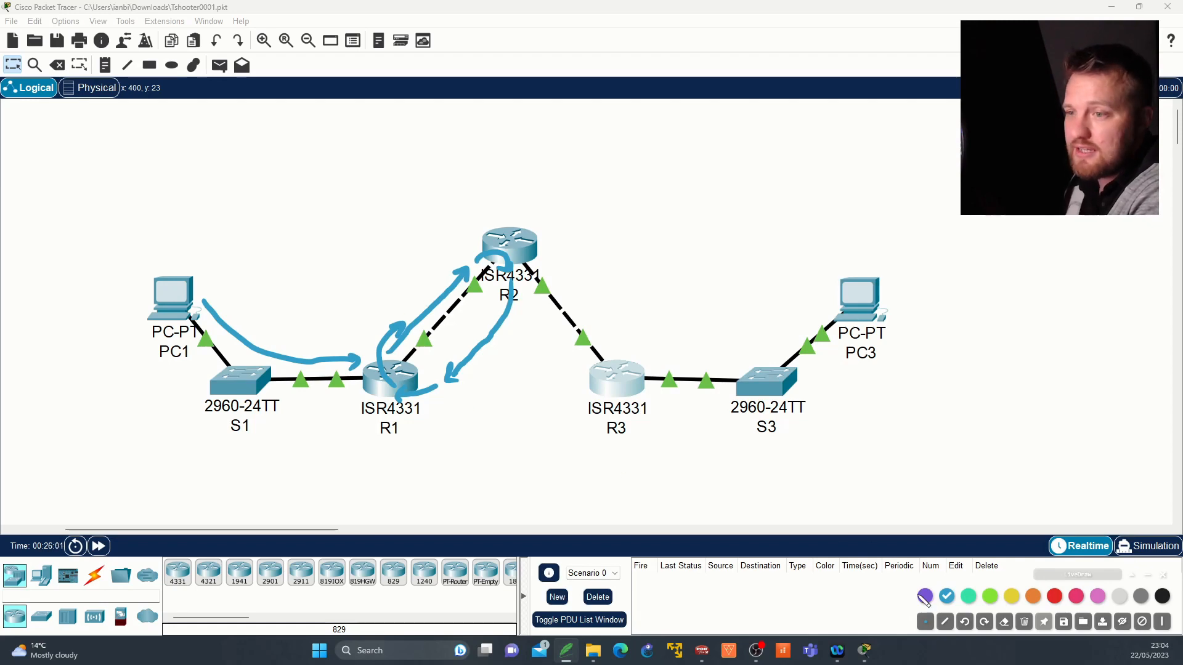
Step: Draw the forward path in green from R1 over R2 and R3 to PC3
click(968, 596)
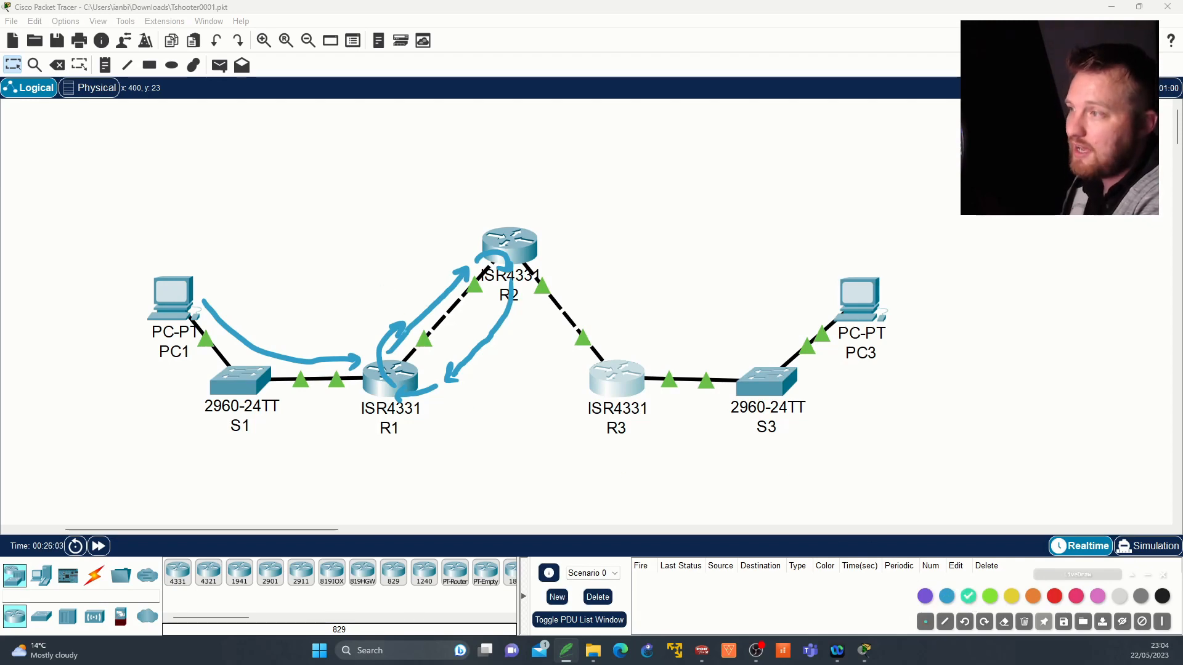
drag(405, 323, 488, 244)
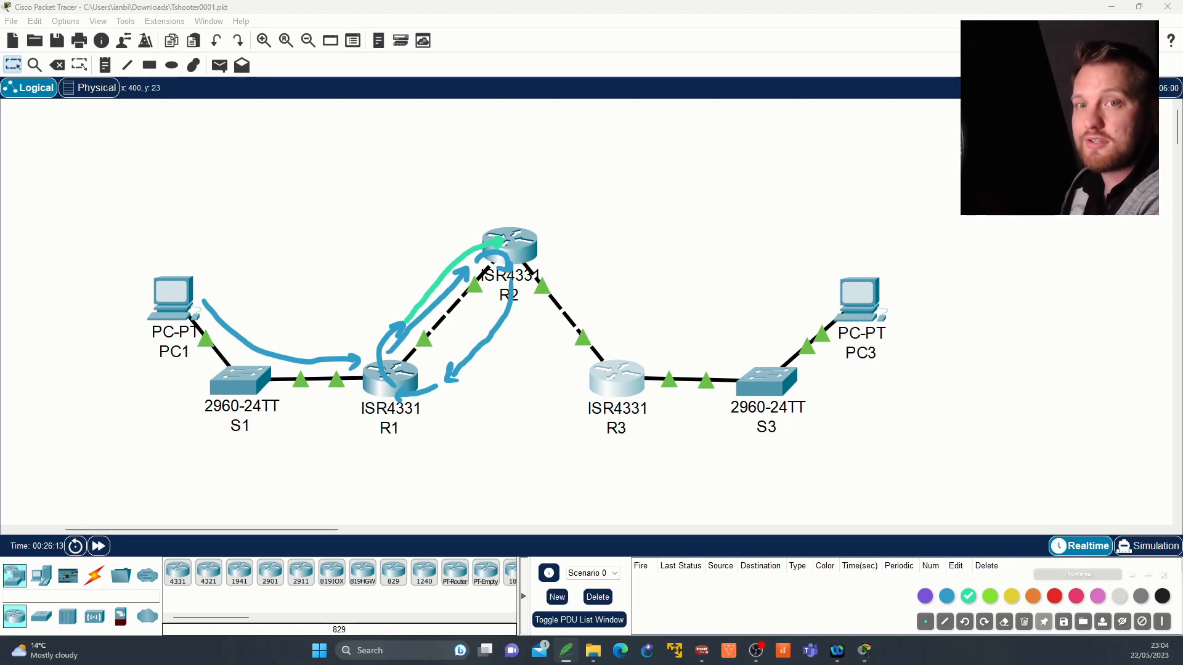
mouse_move(511, 237)
mouse_down()
mouse_move(590, 312)
mouse_move(623, 354)
mouse_move(612, 357)
mouse_up()
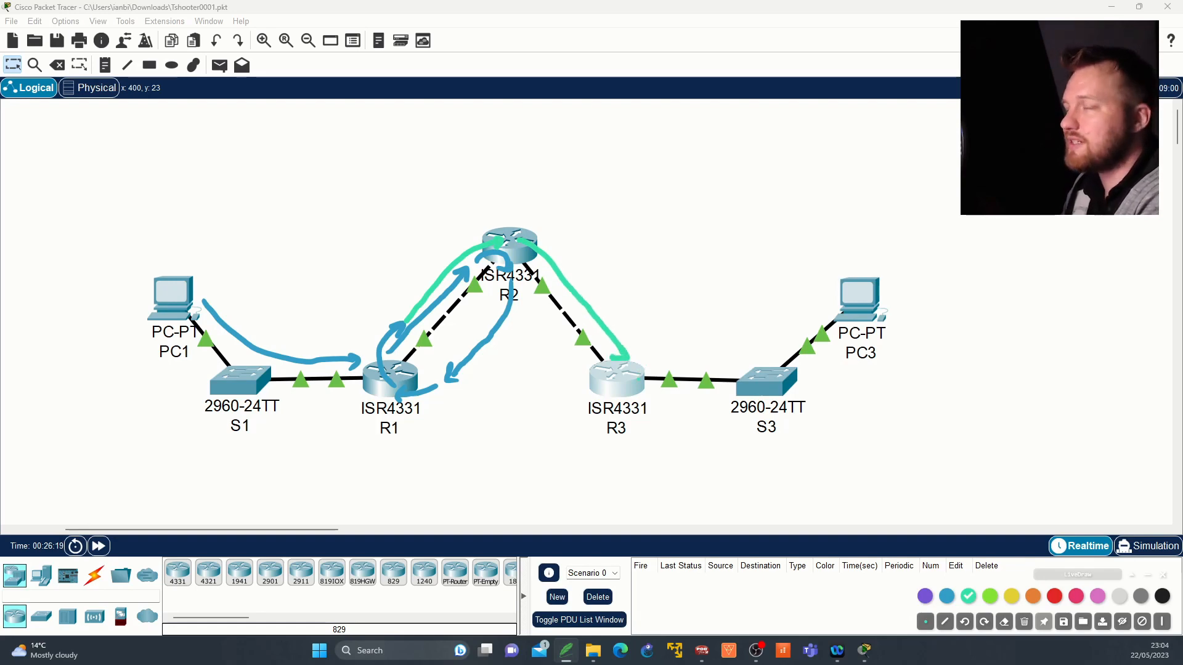
mouse_move(636, 365)
mouse_down()
mouse_move(727, 374)
mouse_move(826, 322)
mouse_up()
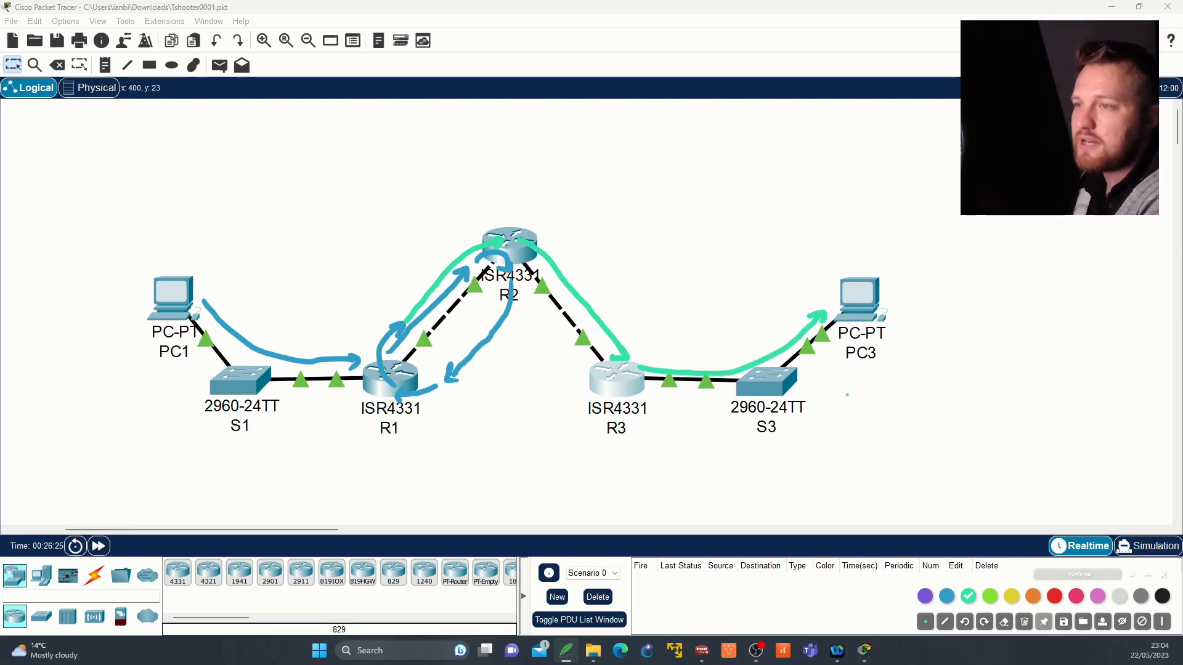
Step: Draw the return path in red from PC3 via R3 and R2, with a loop between R2 and R3, through R1 to PC1
click(1056, 597)
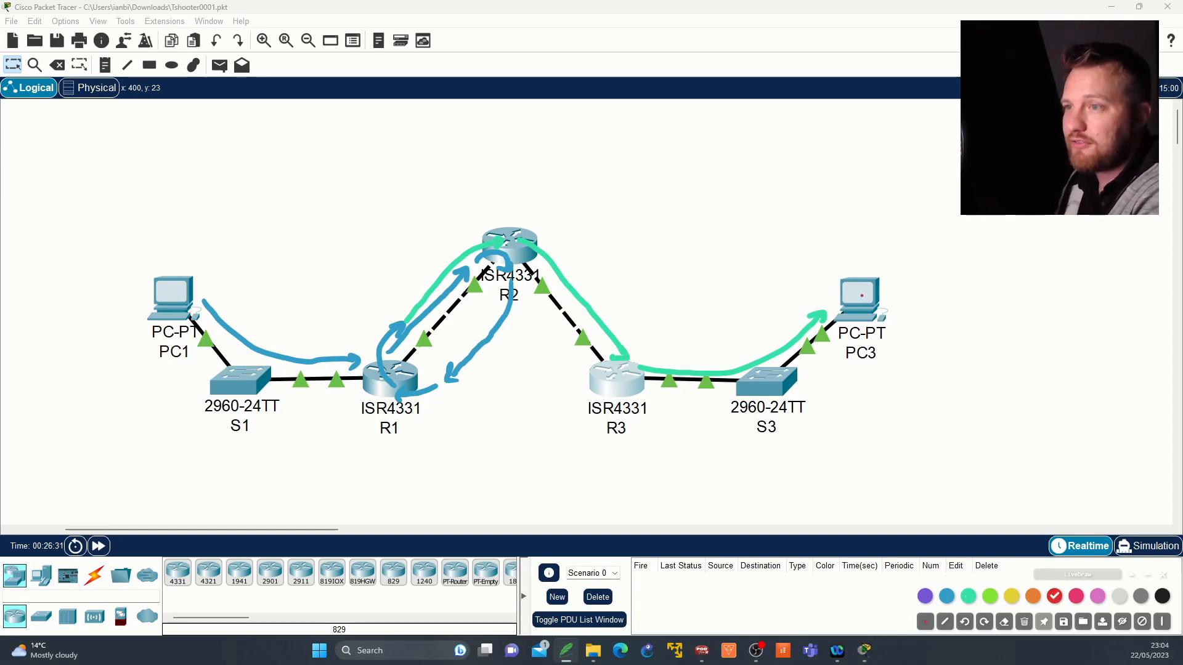
mouse_move(862, 296)
mouse_down()
mouse_move(841, 347)
mouse_move(789, 390)
mouse_move(712, 411)
mouse_move(662, 400)
mouse_move(656, 410)
mouse_move(664, 393)
mouse_up()
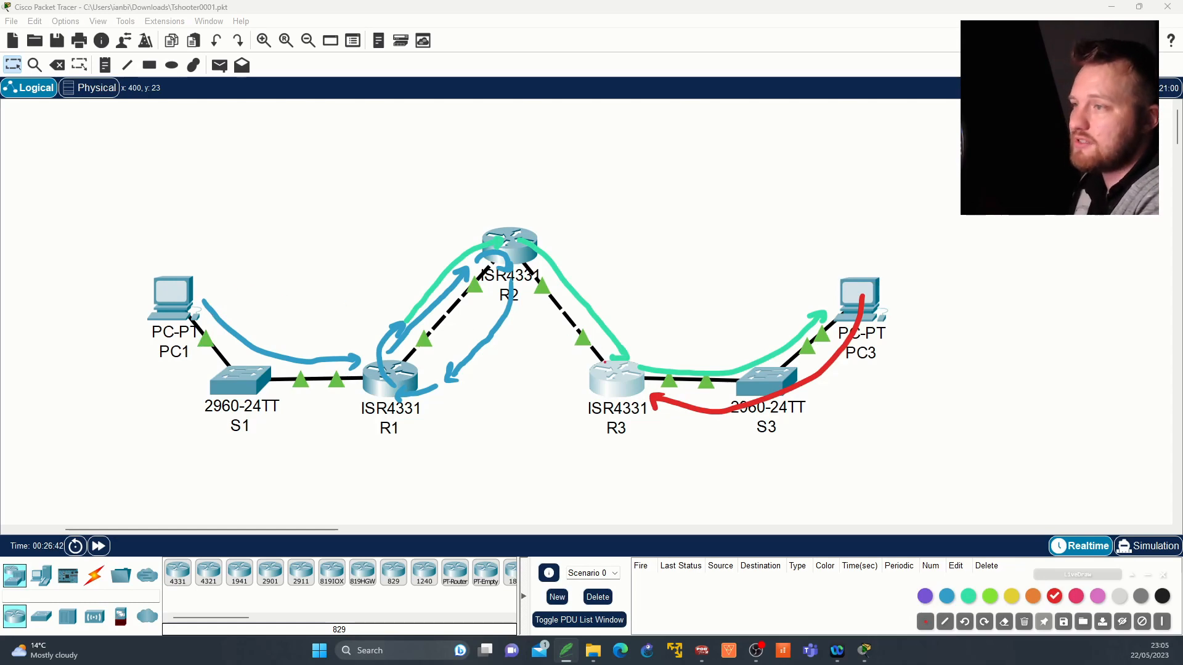
mouse_move(602, 370)
mouse_down()
mouse_move(551, 317)
mouse_move(536, 279)
mouse_move(531, 288)
mouse_move(541, 285)
mouse_up()
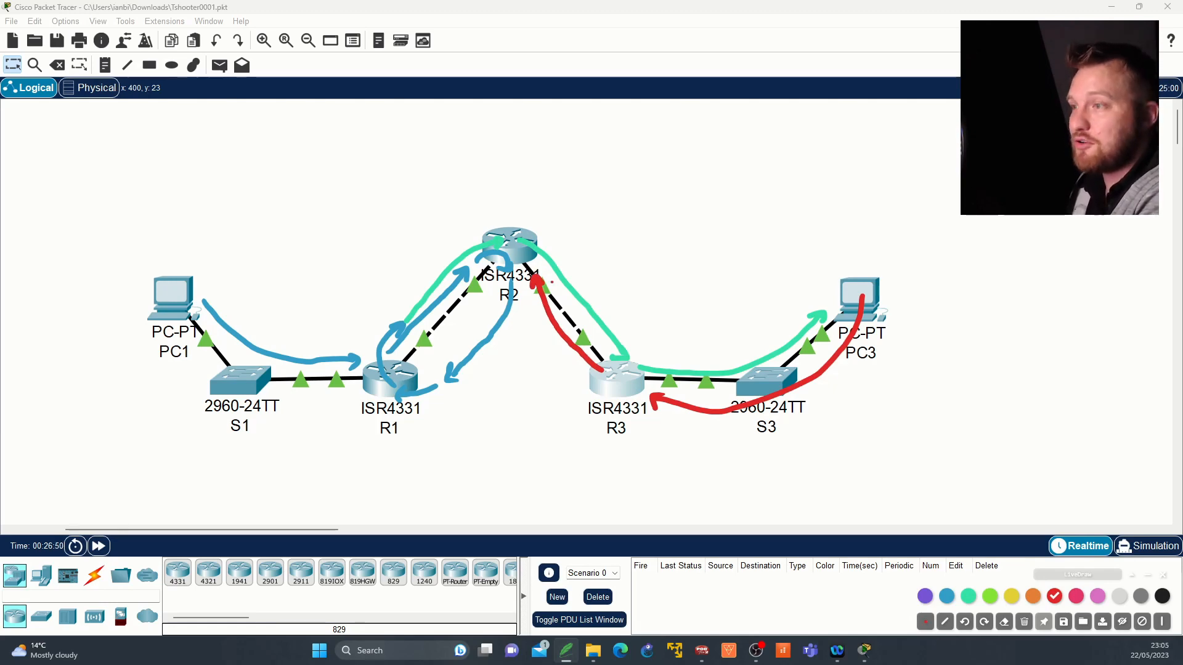
mouse_move(527, 256)
mouse_down()
mouse_move(527, 229)
mouse_move(561, 226)
mouse_move(613, 295)
mouse_move(626, 352)
mouse_move(635, 339)
mouse_move(618, 387)
mouse_move(570, 387)
mouse_move(539, 350)
mouse_move(517, 276)
mouse_move(515, 290)
mouse_move(528, 284)
mouse_up()
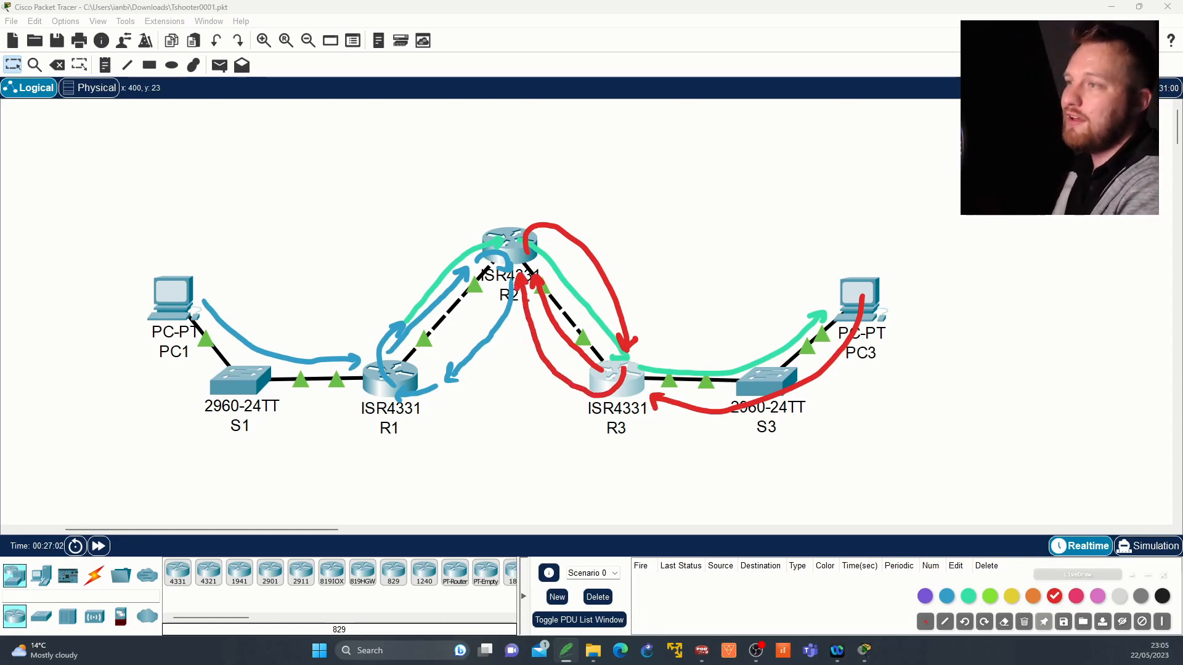
mouse_move(521, 259)
mouse_down()
mouse_move(500, 224)
mouse_move(463, 211)
mouse_move(426, 263)
mouse_move(441, 256)
mouse_move(372, 330)
mouse_move(252, 327)
mouse_move(233, 302)
mouse_up()
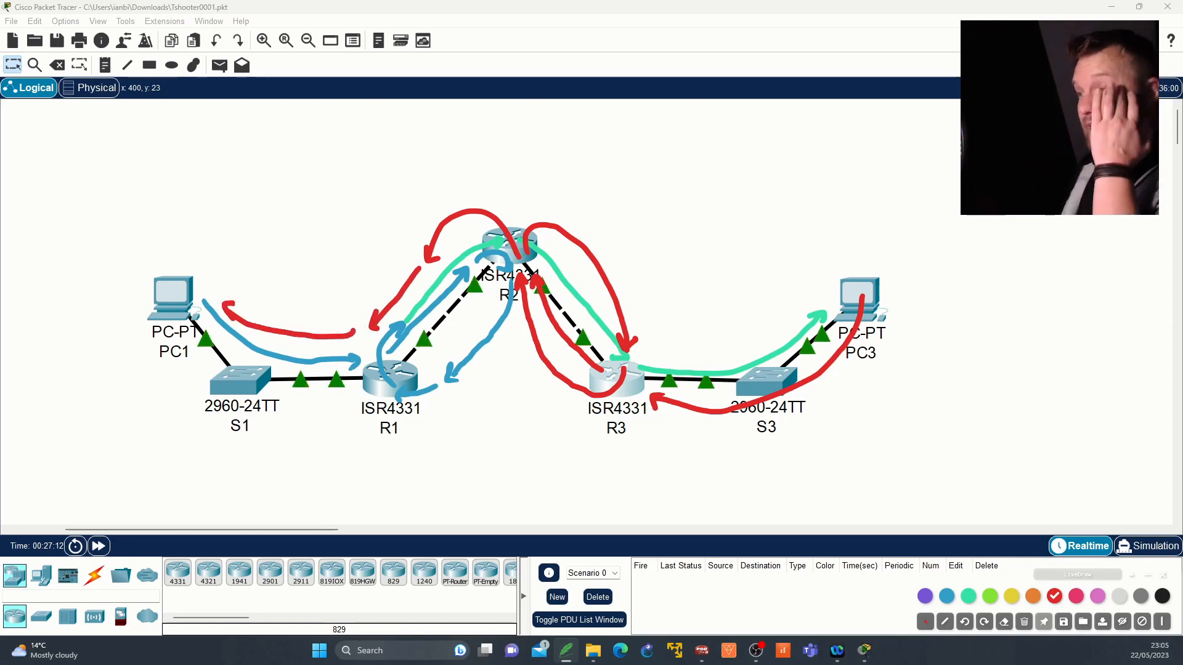